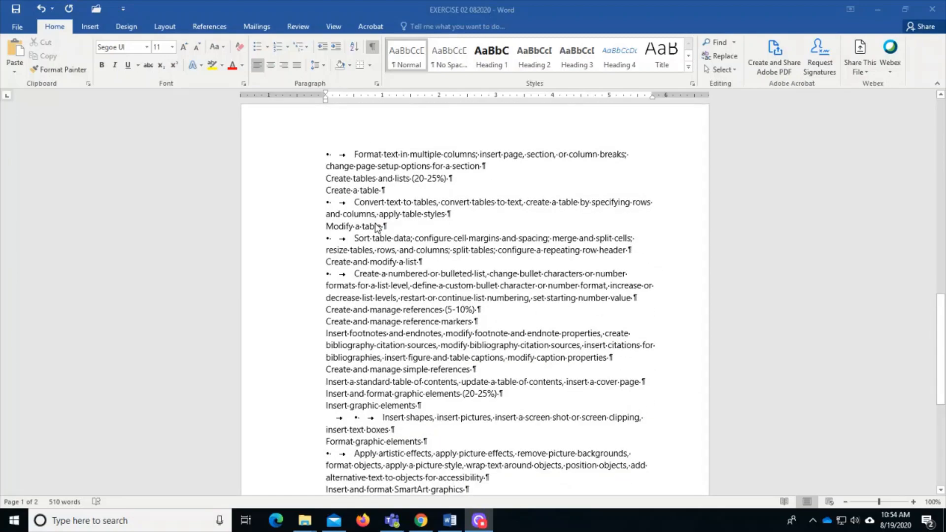
Step: Insert two paragraphs above the "Exam 77-725" line at the document's start and enter MICROSOFT OFFICE SPECIALIST EXAM in the first
scroll(376, 227, down, 5)
scroll(376, 227, up, 6)
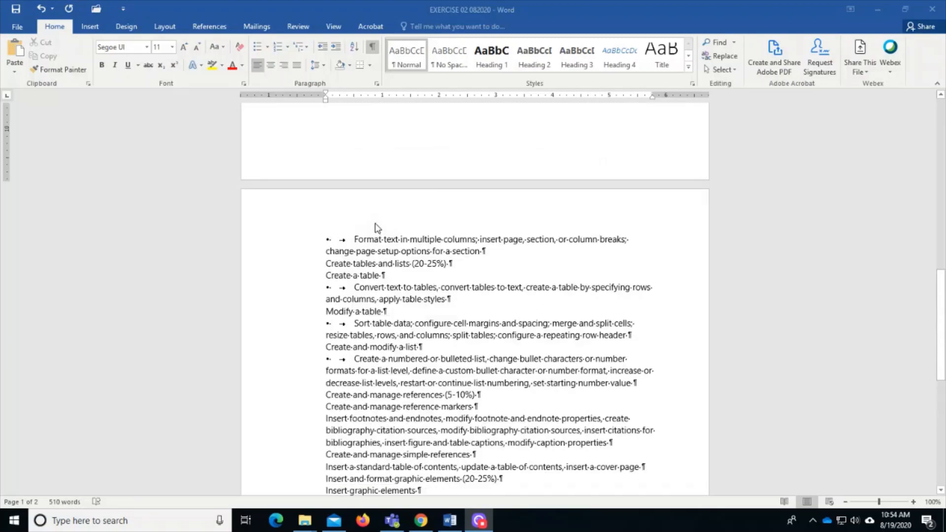
scroll(375, 227, up, 15)
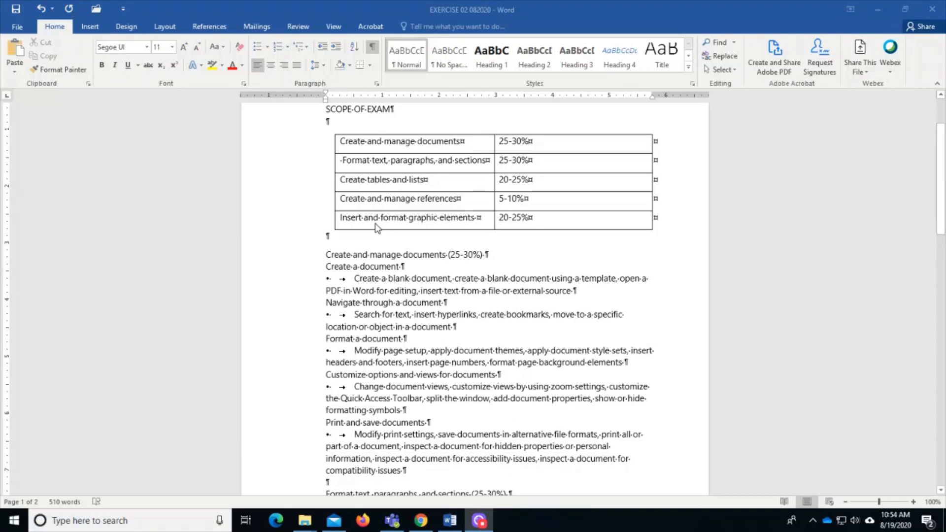
scroll(375, 227, up, 3)
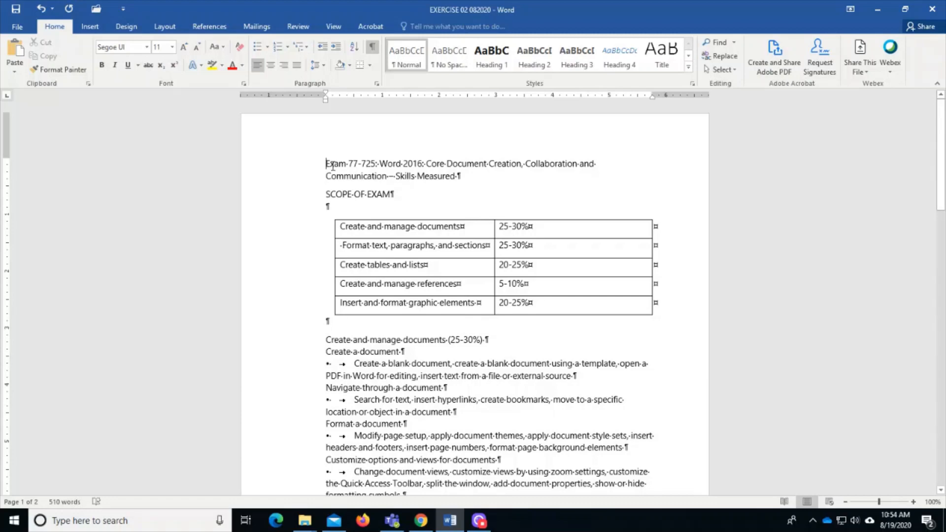
key(Return)
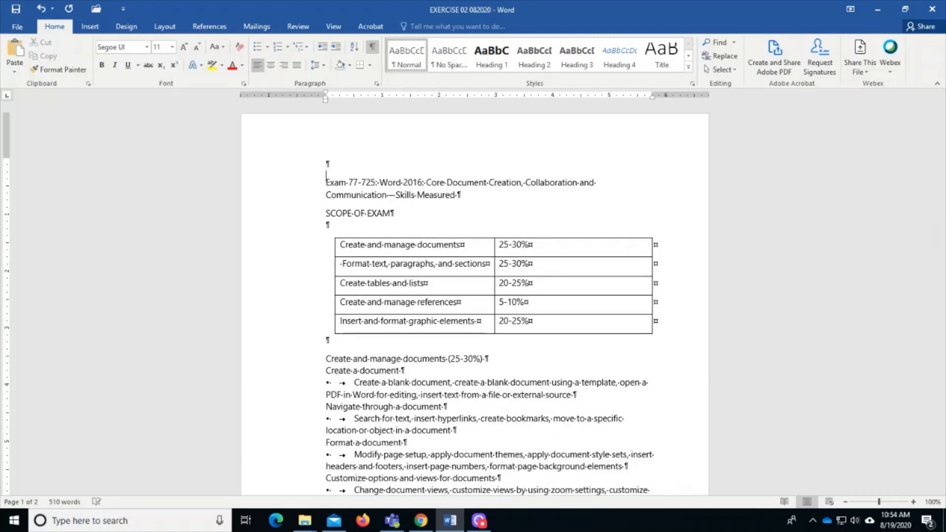
key(Return)
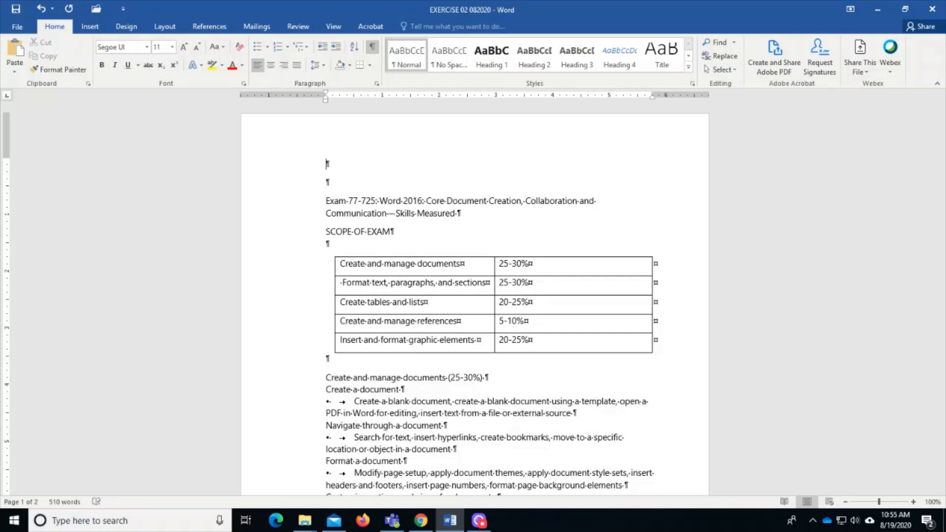
text(MICROSOFT OFFICE SPECILA)
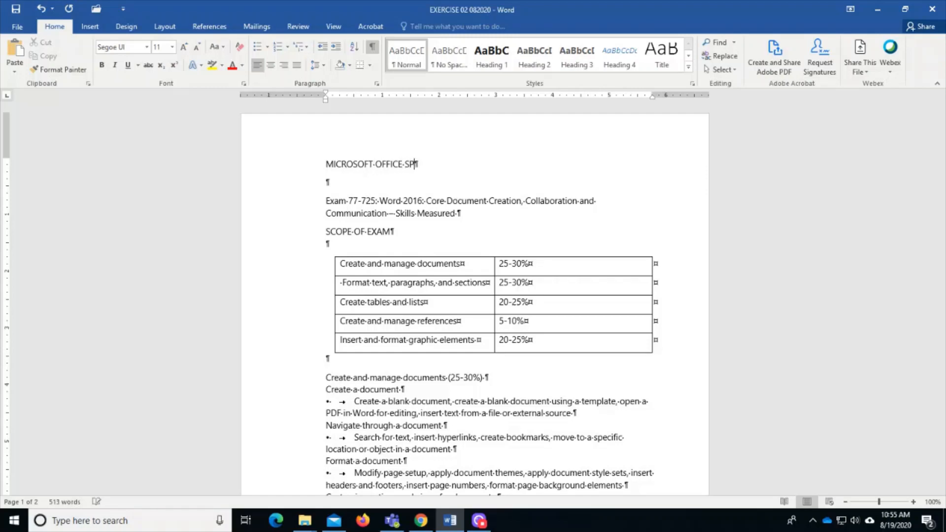
key(BackSpace)
key(BackSpace)
text(ALIST EXAM)
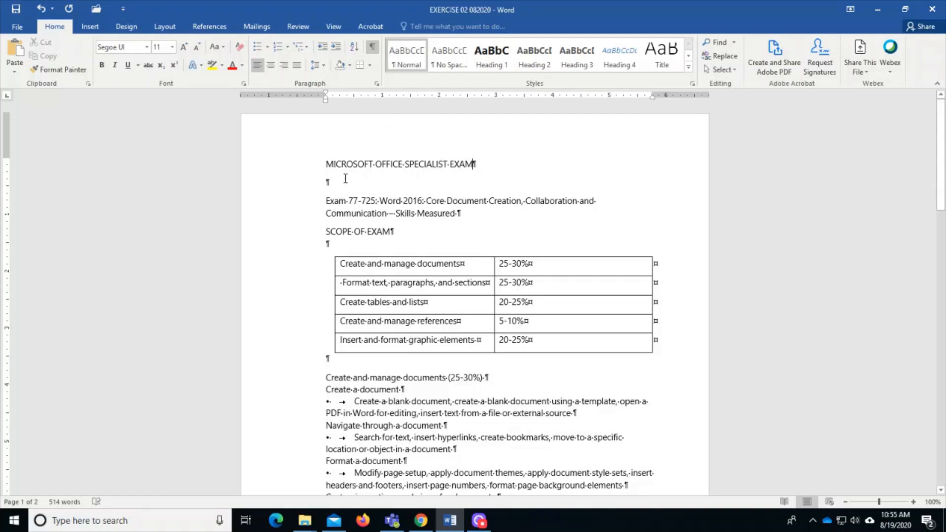
Step: Apply the Title style to the MICROSOFT OFFICE SPECIALIST EXAM line and Heading 1 to the "Exam 77-725" paragraph
drag(325, 163, 464, 170)
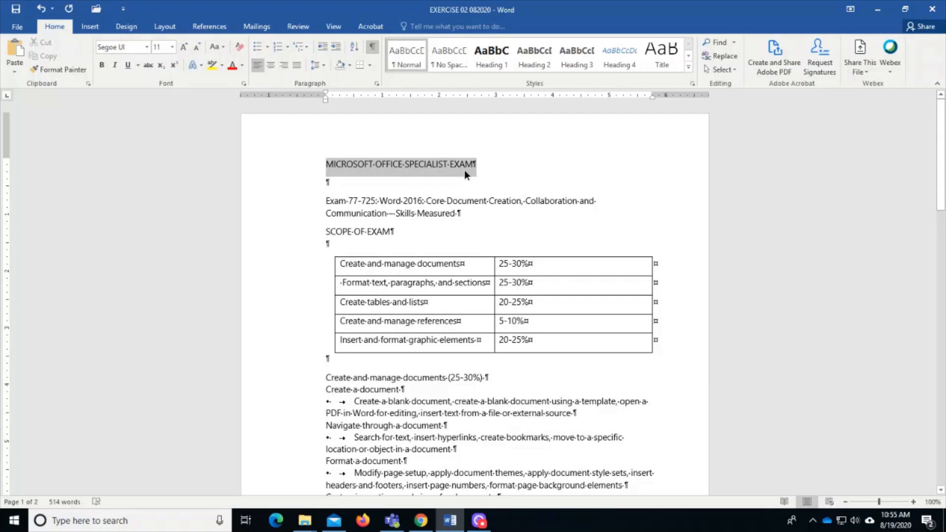
click(665, 64)
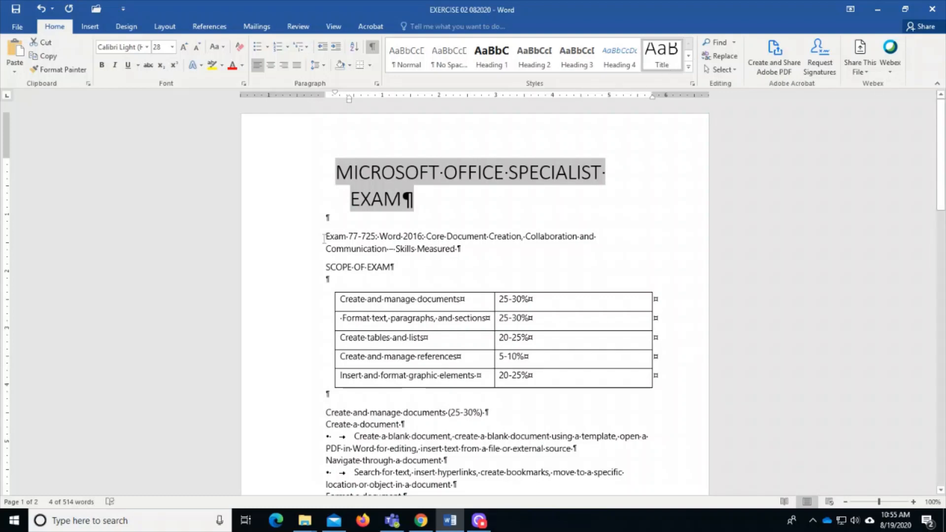
drag(324, 239, 462, 250)
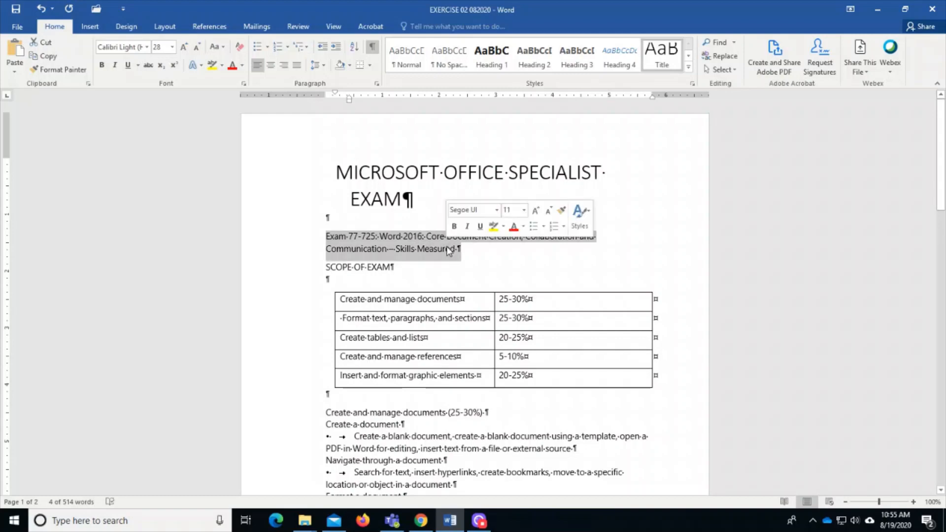
click(493, 57)
Step: Apply the Heading 2 style to SCOPE OF EXAM and insert an empty paragraph between it and the "Exam 77-725" heading
scroll(349, 247, down, 3)
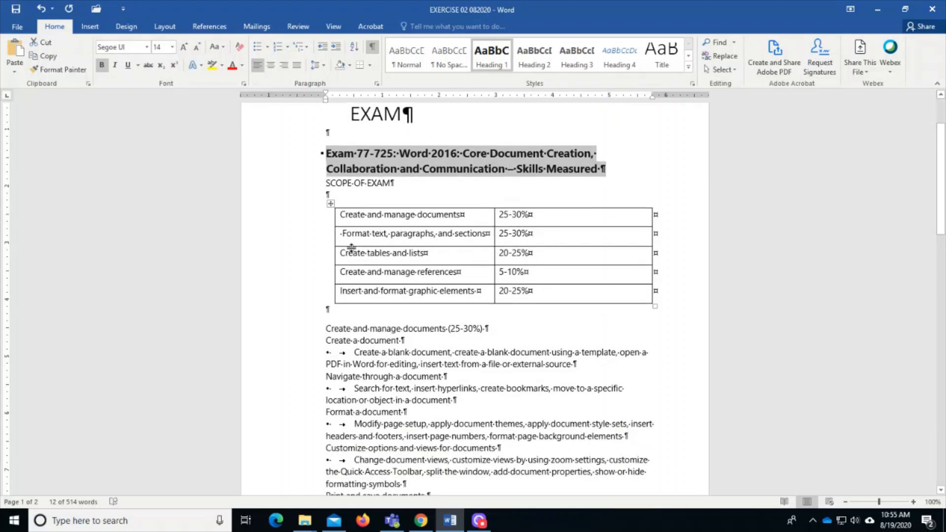
drag(328, 189, 390, 184)
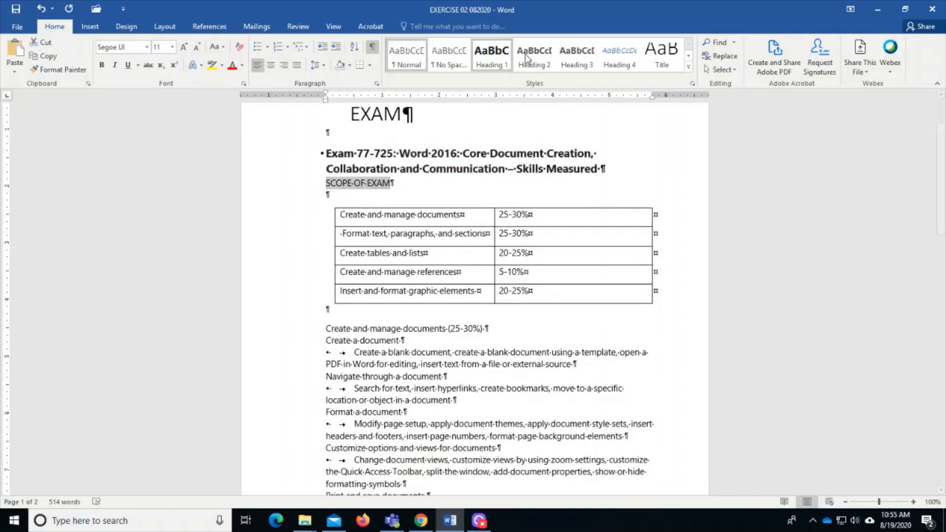
click(534, 55)
click(412, 193)
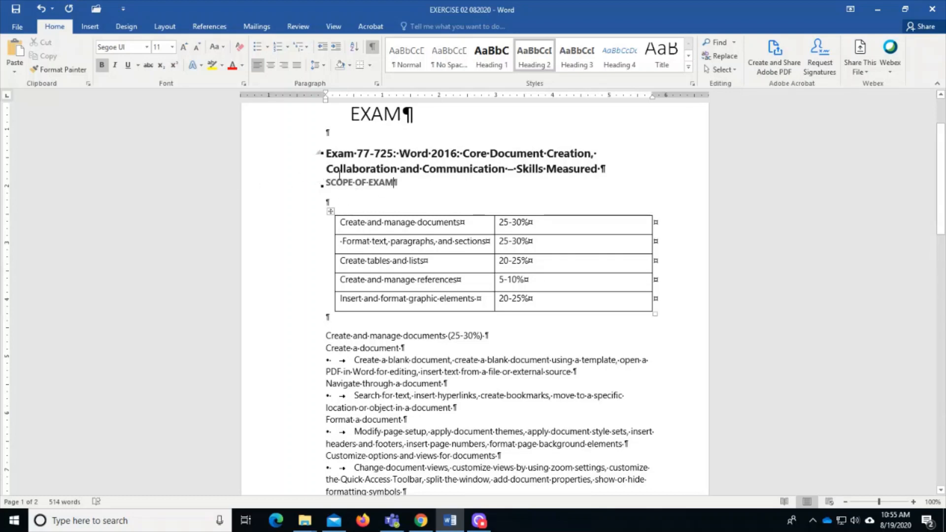
click(603, 168)
key(Return)
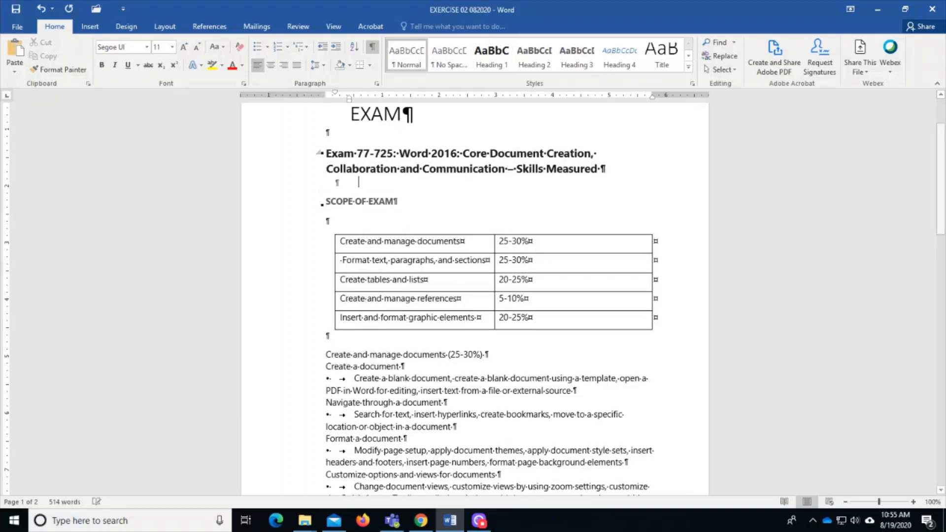
Step: Apply the Heading 2 style to "Create and manage documents (25-30%)" and "Format text, paragraphs, and sections (25-30%)"
scroll(428, 291, down, 3)
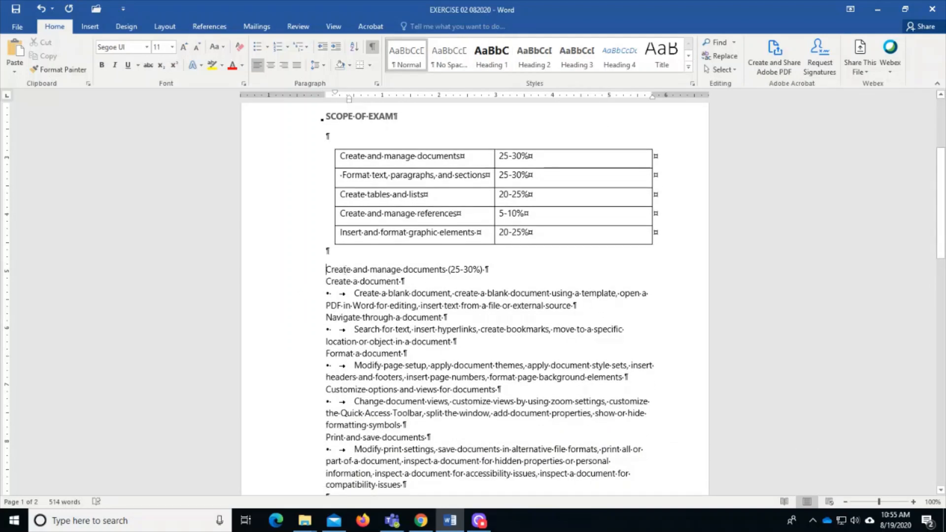
drag(326, 269, 488, 269)
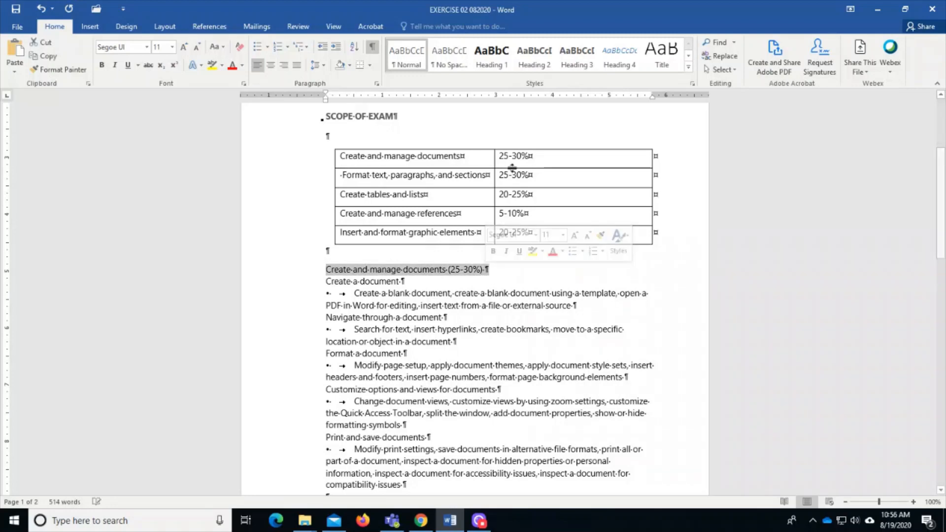
click(537, 58)
scroll(476, 355, down, 4)
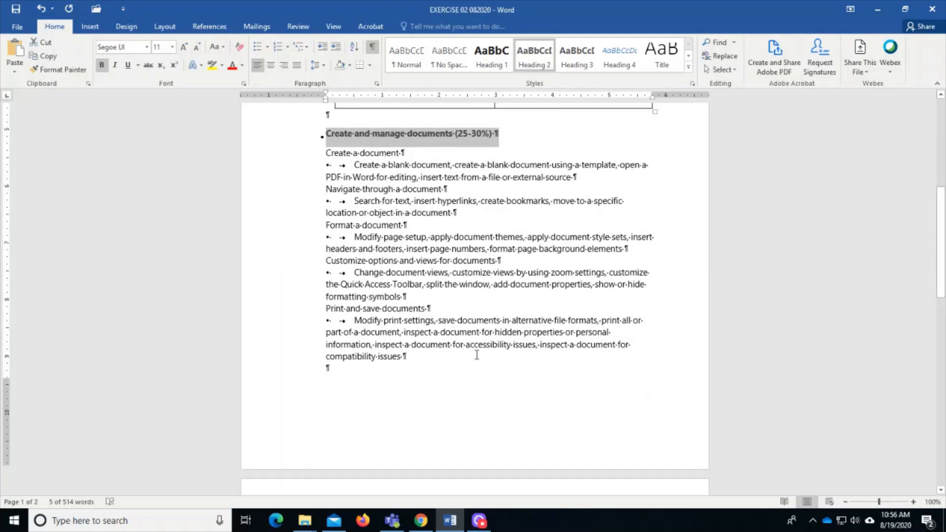
scroll(476, 354, down, 8)
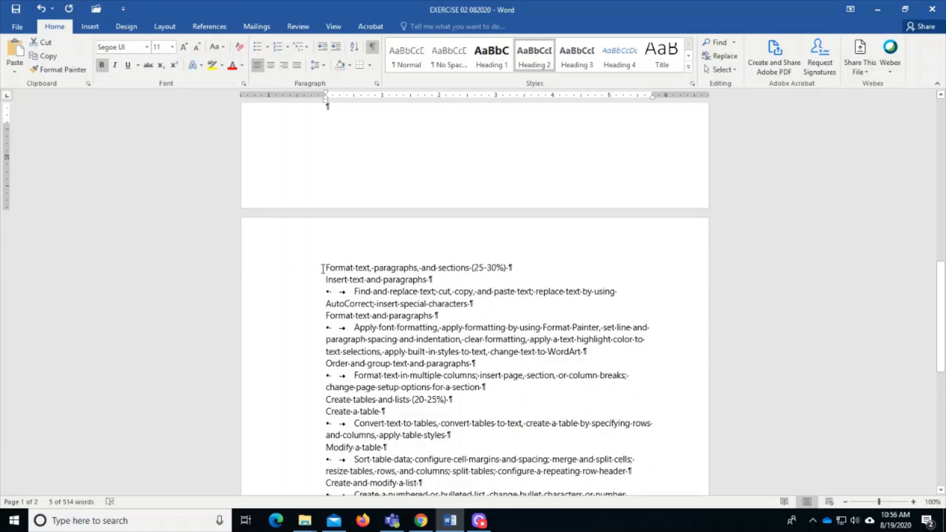
drag(324, 268, 513, 268)
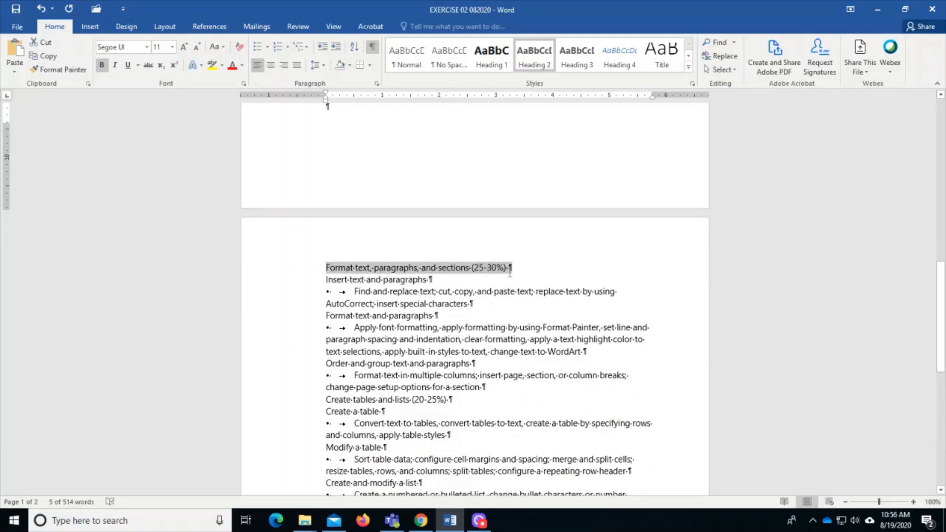
click(546, 59)
Step: Apply the Heading 2 style to the lines "Create tables and lists (20-25%)" and "Create and manage references (5-10%)"
scroll(380, 224, down, 7)
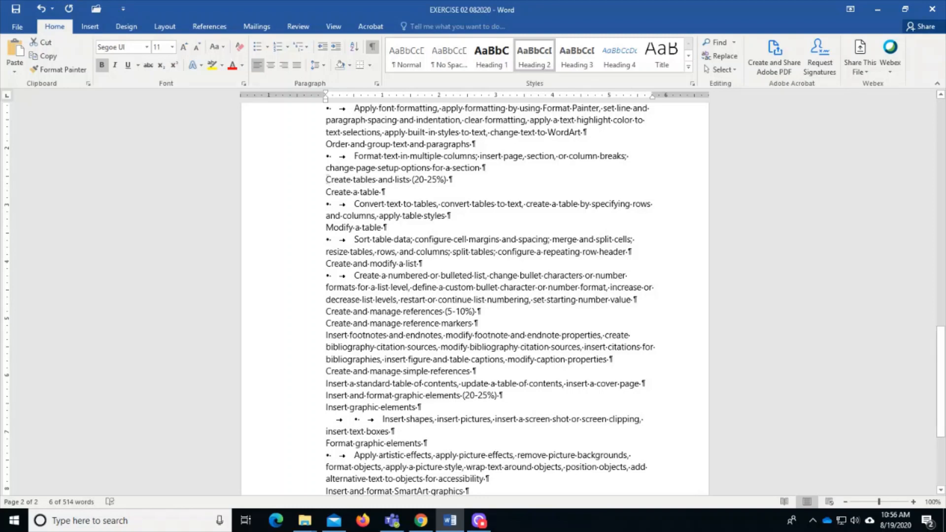
drag(326, 180, 452, 181)
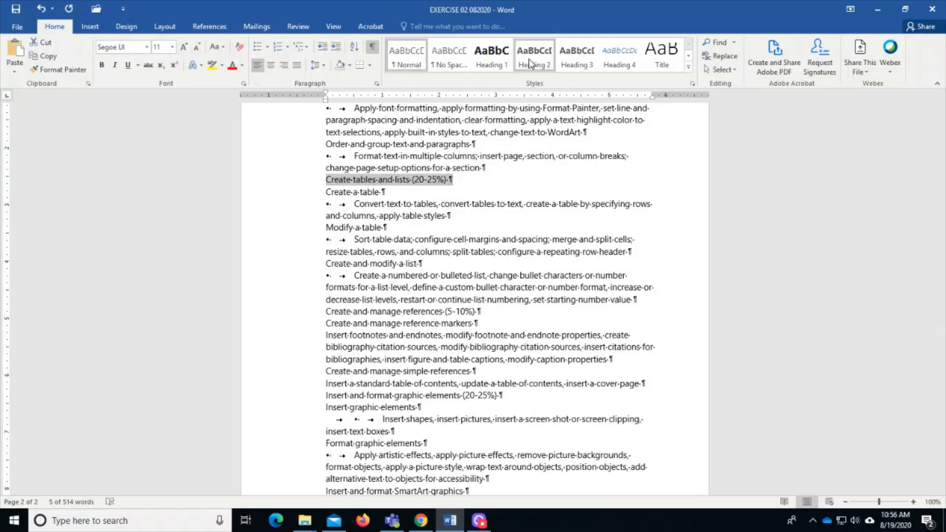
click(530, 63)
scroll(407, 276, down, 3)
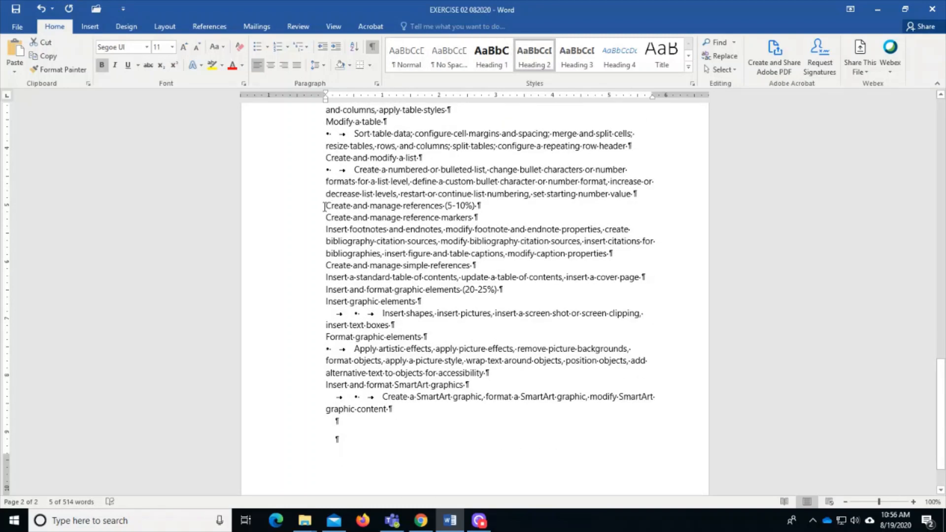
drag(326, 206, 482, 206)
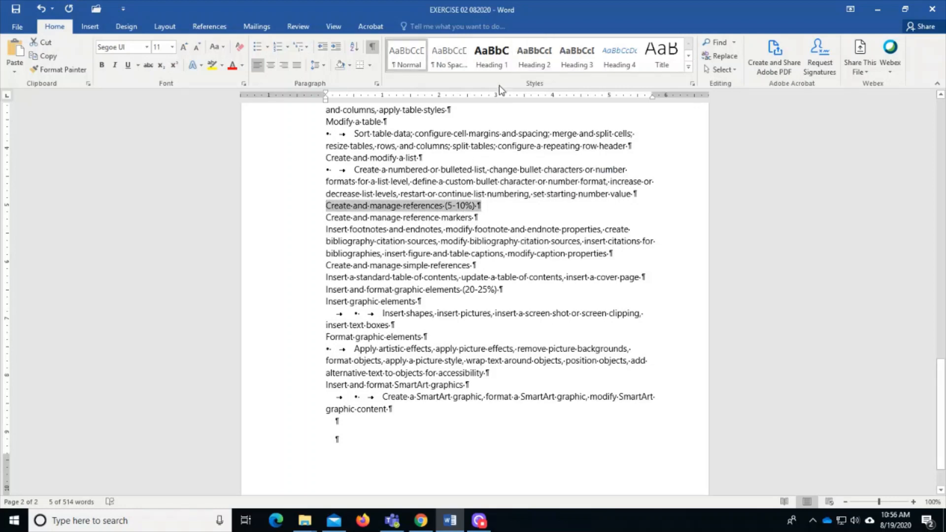
click(541, 57)
Step: Apply the Heading 2 style to the line "Insert and format graphic elements (20-25%)"
scroll(349, 230, down, 2)
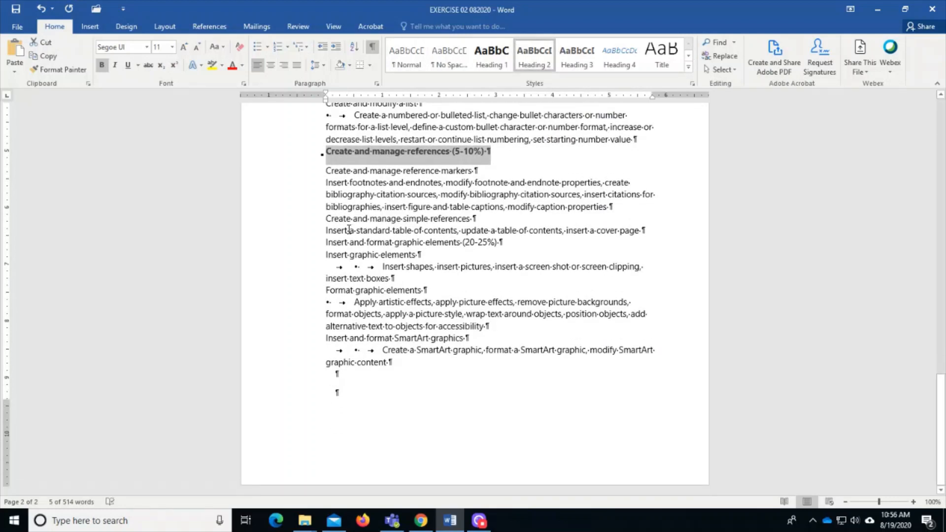
drag(326, 242, 502, 242)
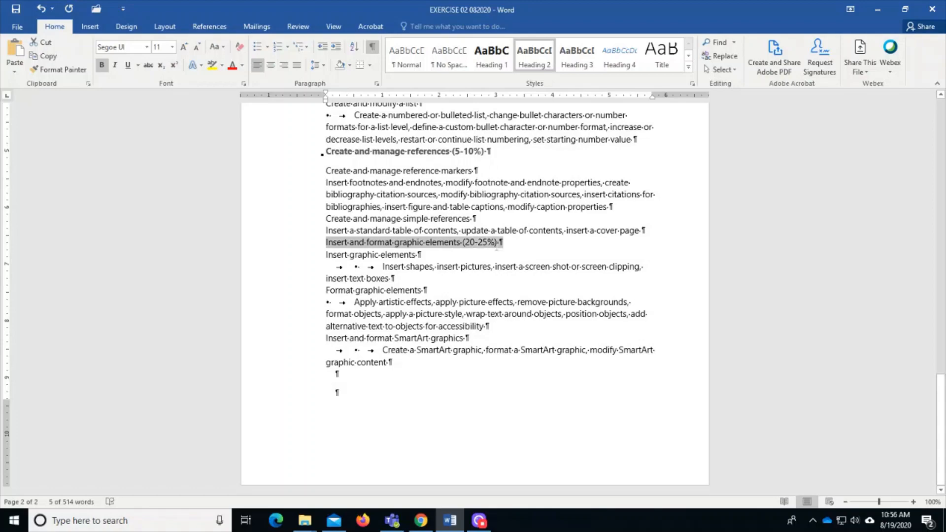
click(534, 55)
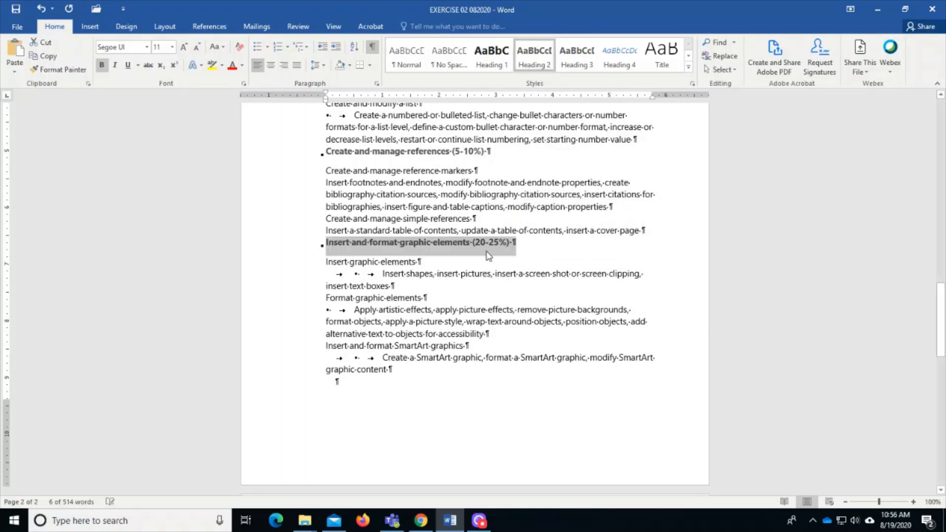
Step: Review the title and section headings throughout the document to check which lines have heading styles applied
scroll(465, 296, down, 10)
scroll(464, 306, up, 10)
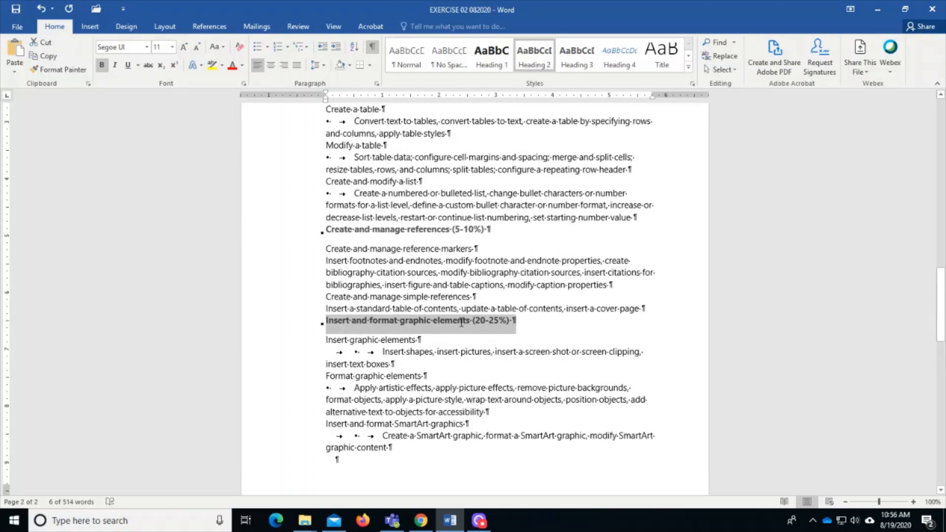
scroll(465, 317, down, 6)
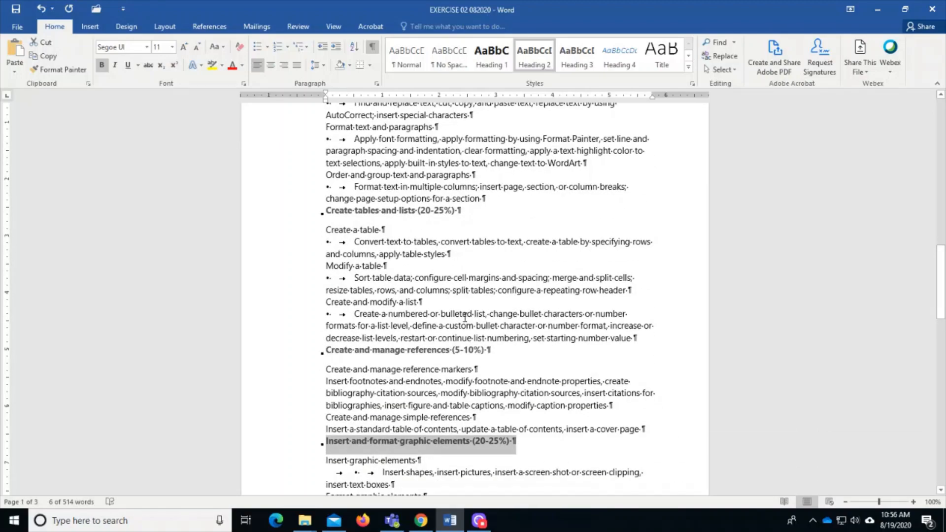
scroll(465, 318, down, 3)
scroll(463, 323, up, 10)
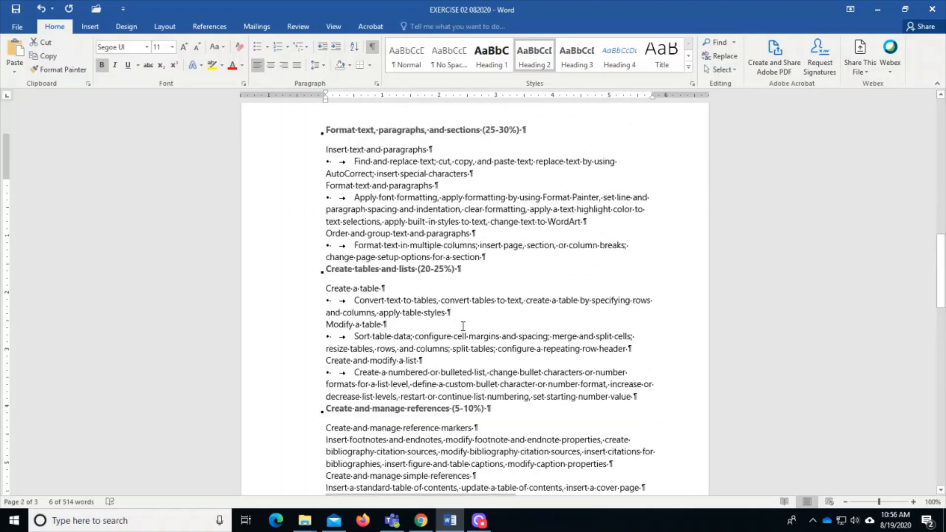
scroll(463, 326, up, 10)
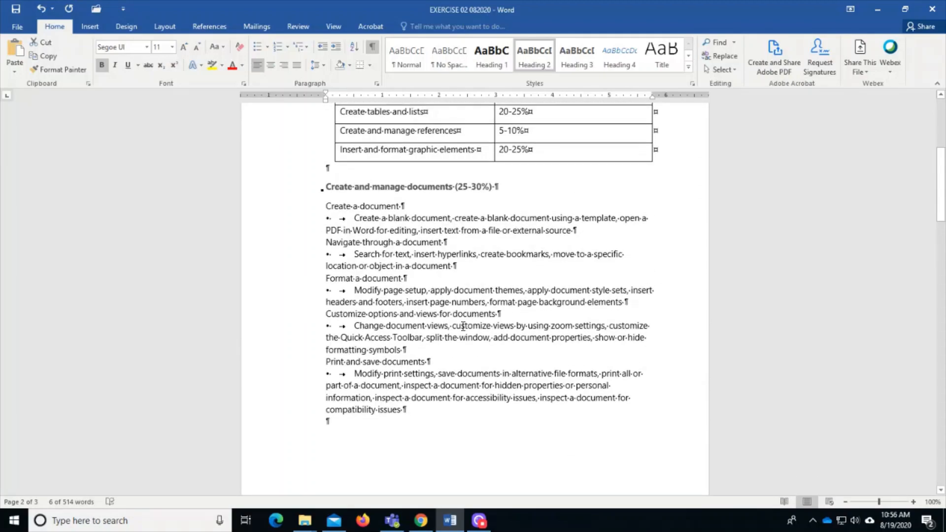
scroll(463, 326, up, 3)
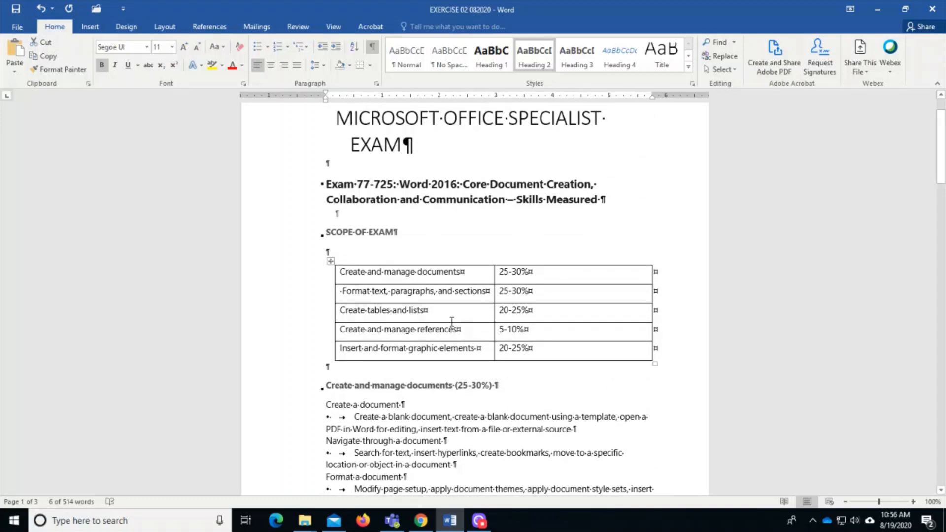
scroll(451, 321, down, 3)
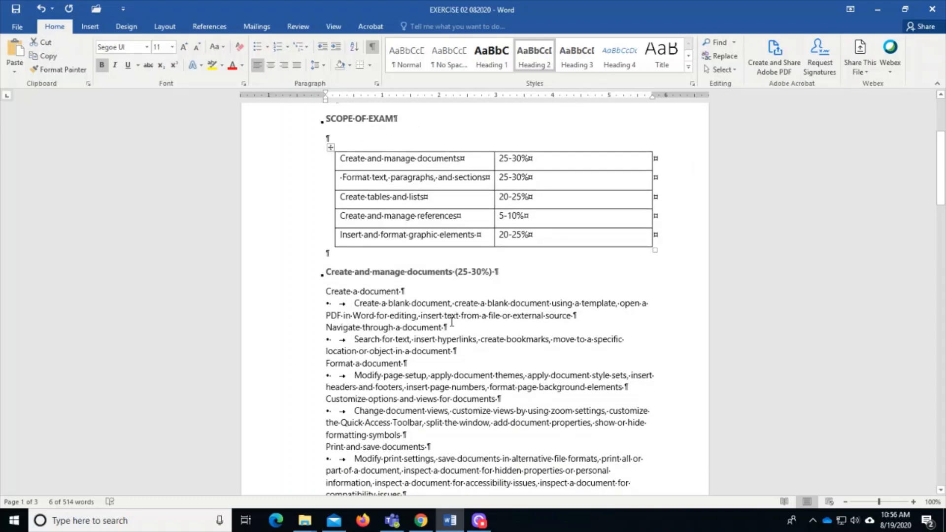
scroll(452, 321, down, 3)
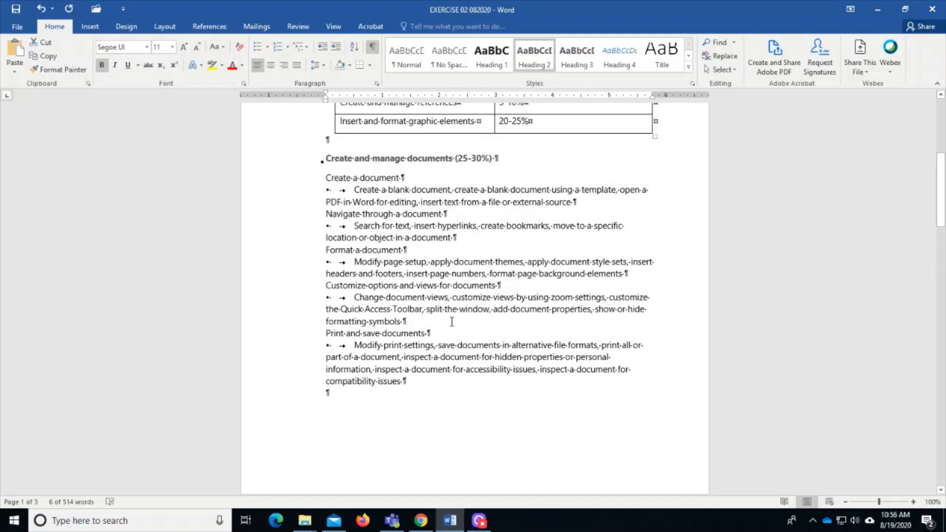
scroll(451, 322, down, 7)
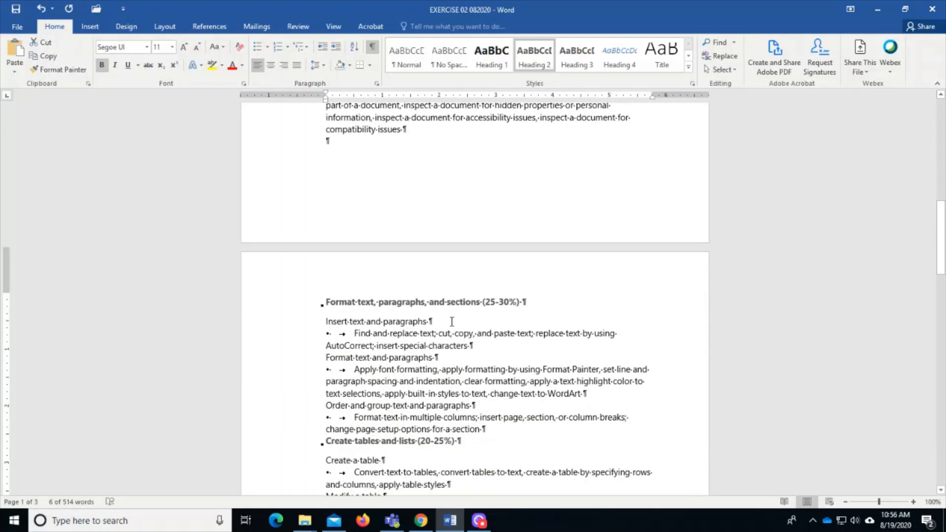
scroll(452, 321, up, 4)
scroll(451, 321, up, 4)
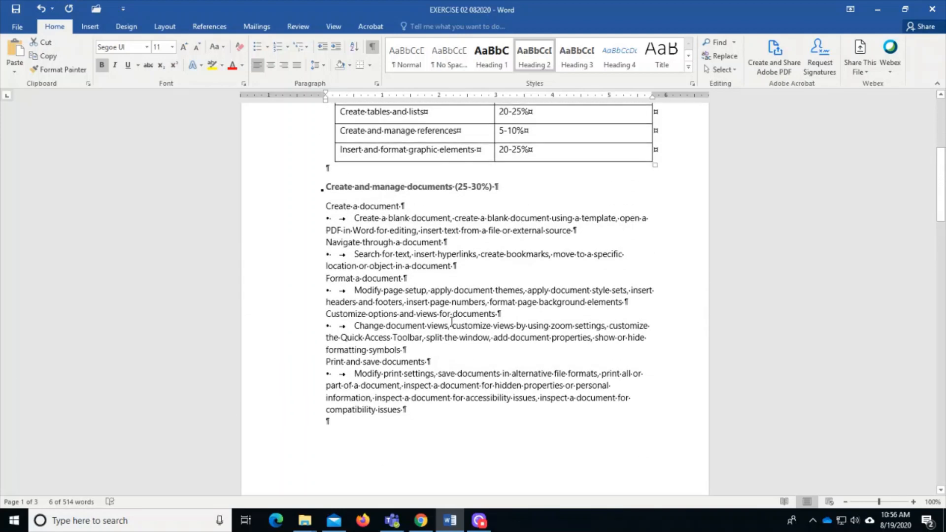
Step: Insert a blank line between the end of the "Order and group text and paragraphs" text and the heading "Create tables and lists (20-25%)"
click(339, 172)
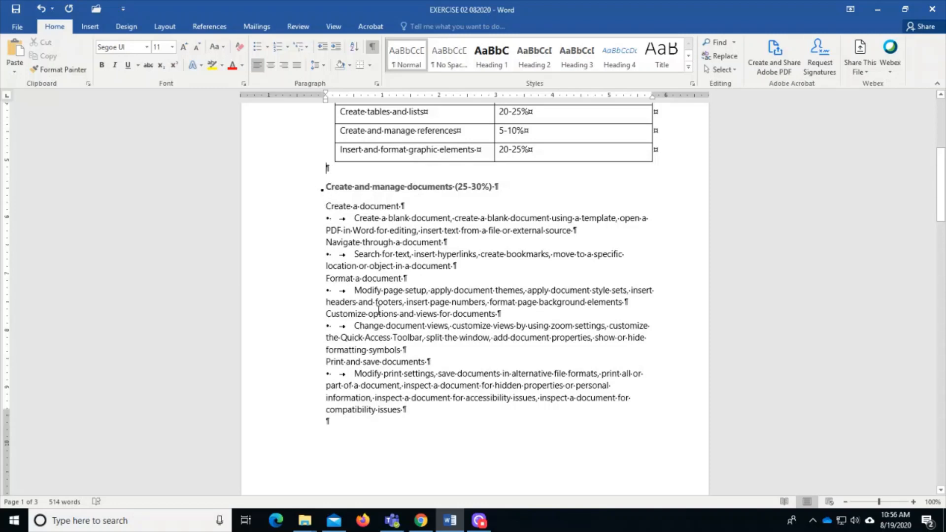
scroll(378, 310, down, 7)
scroll(378, 310, down, 3)
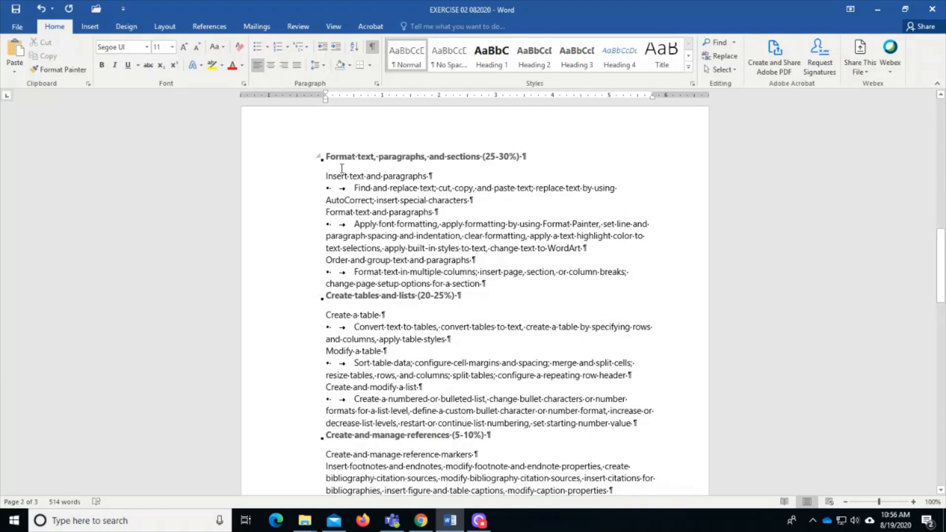
click(482, 284)
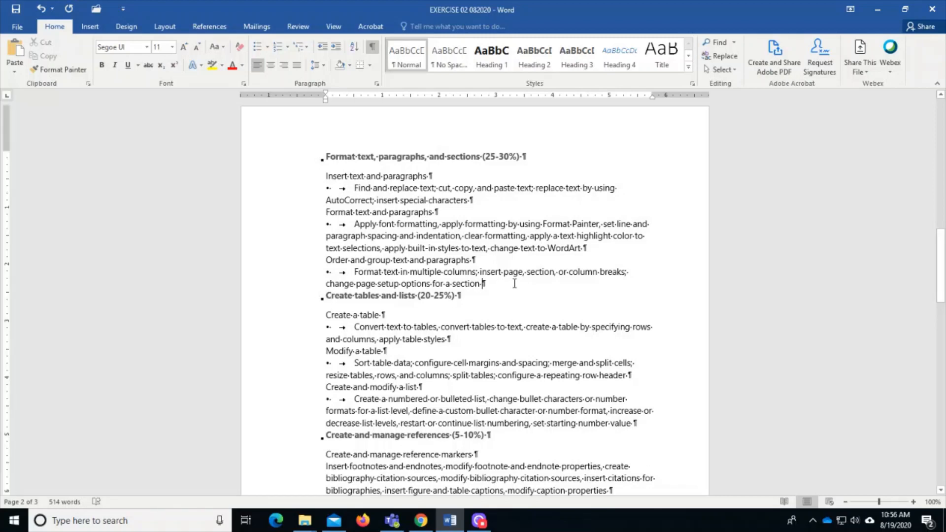
key(Right)
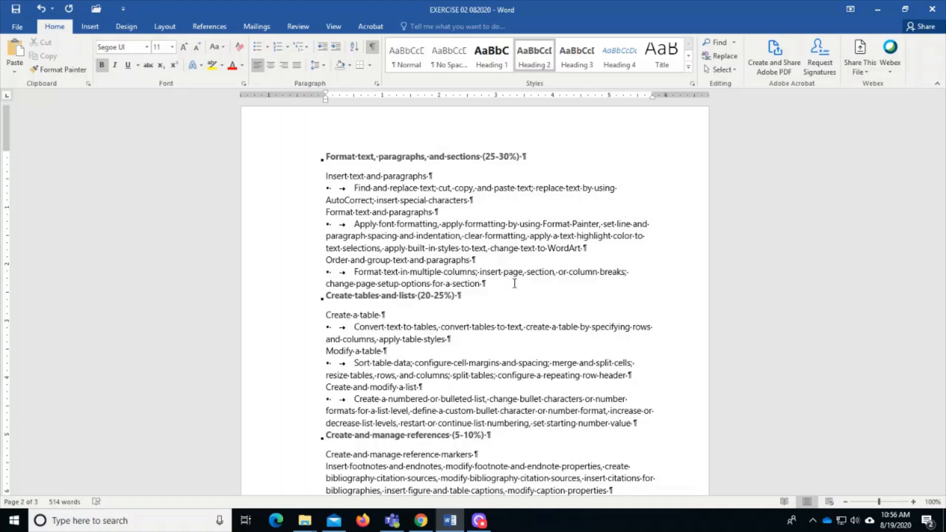
click(483, 284)
key(Return)
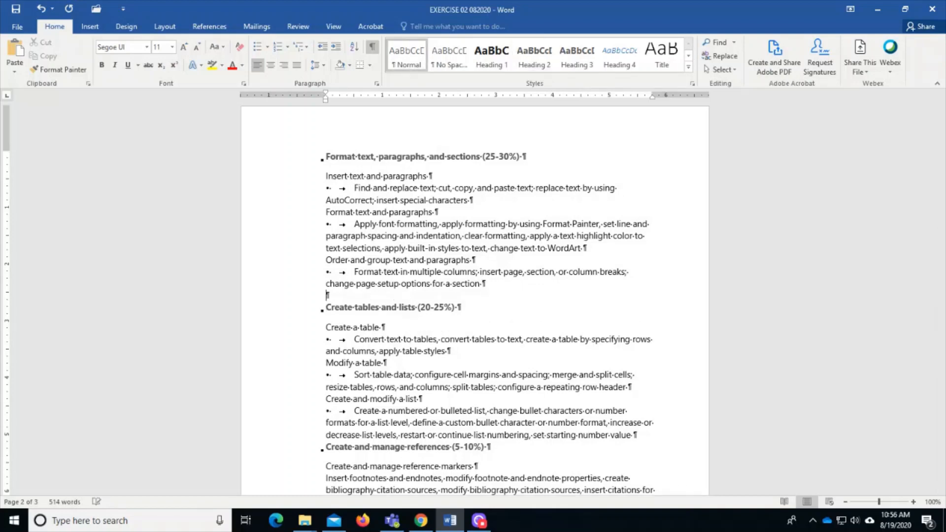
Step: Insert a blank line above each of the headings "Create and manage references (5-10%)" and "Insert and format graphic elements (20-25%)"
scroll(438, 281, down, 5)
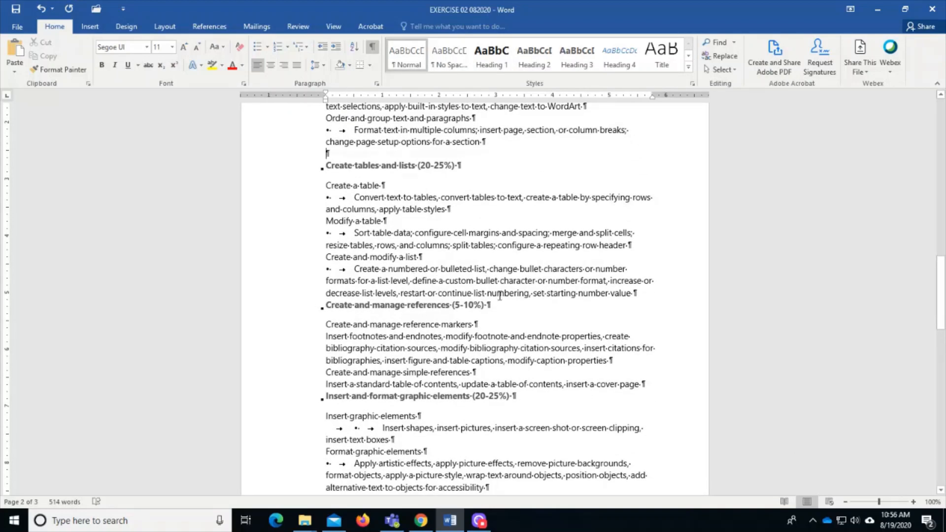
click(635, 292)
key(Return)
scroll(621, 276, down, 5)
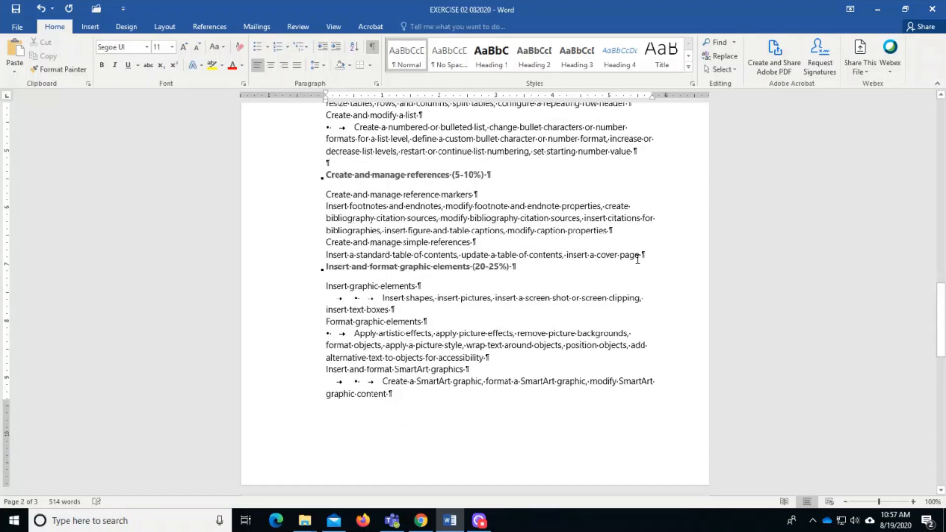
click(643, 254)
key(Return)
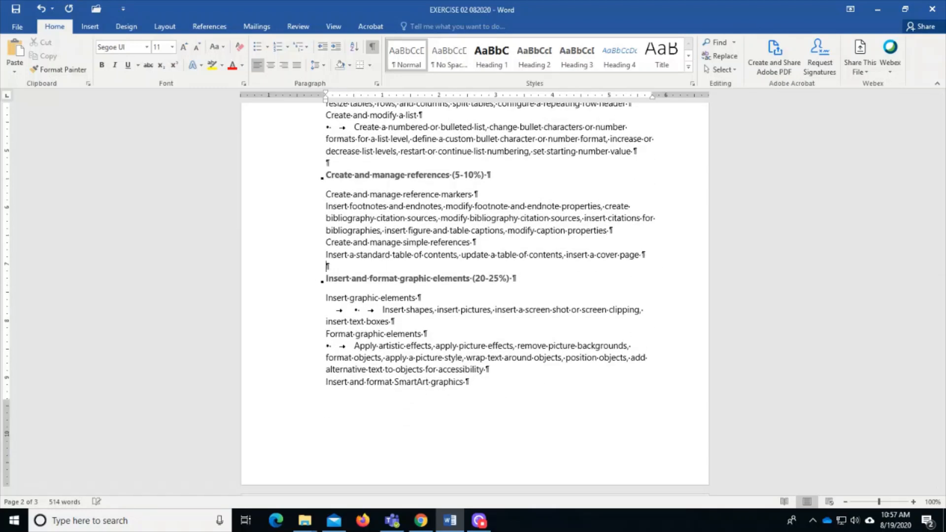
Step: Hide the formatting marks and check the spacing of the headings and bullet lines throughout the document
scroll(490, 289, down, 6)
scroll(444, 328, up, 9)
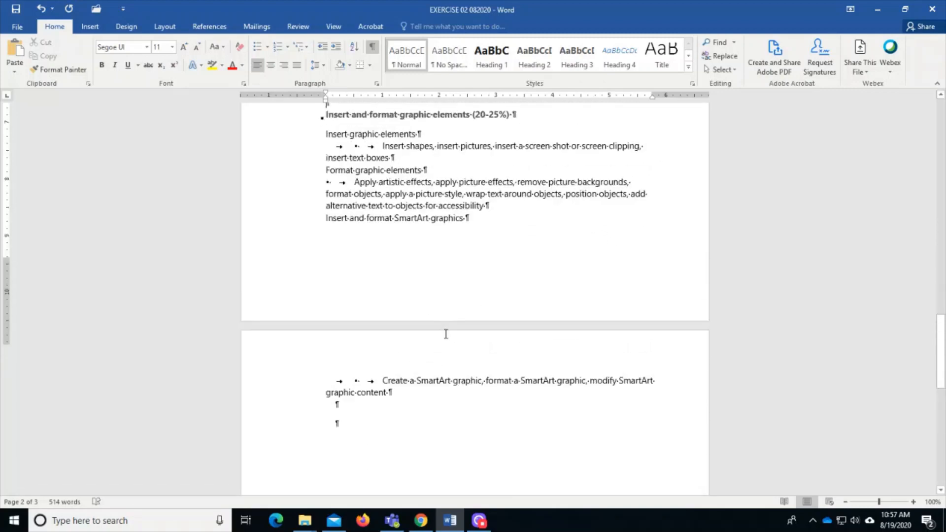
scroll(466, 343, up, 9)
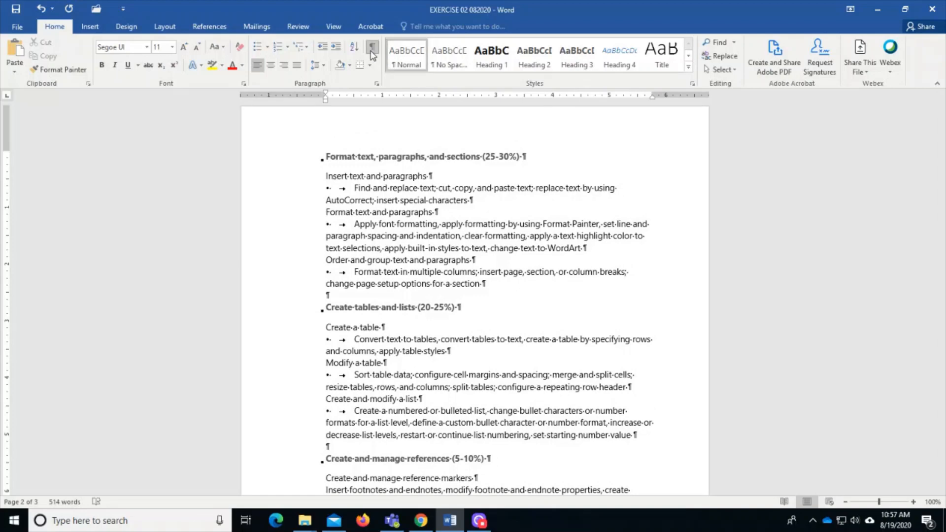
click(372, 46)
scroll(343, 196, down, 6)
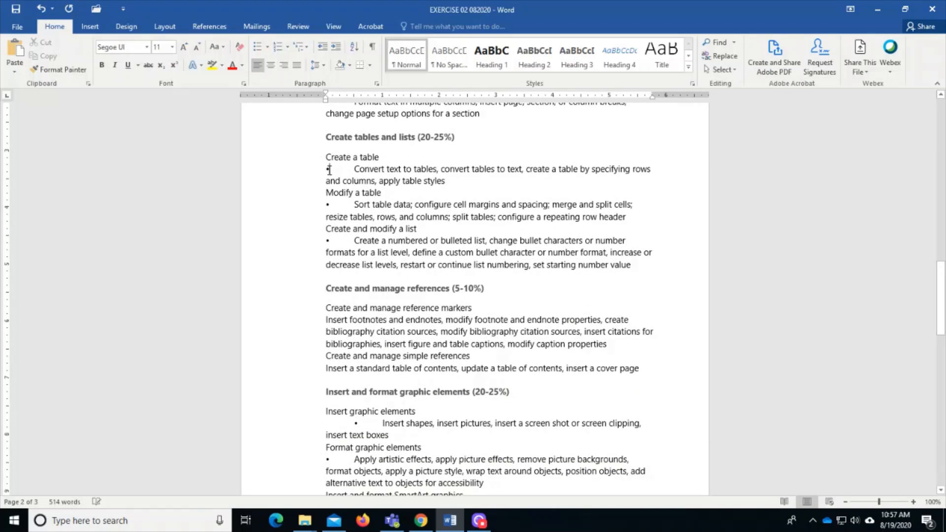
click(349, 242)
scroll(357, 281, down, 5)
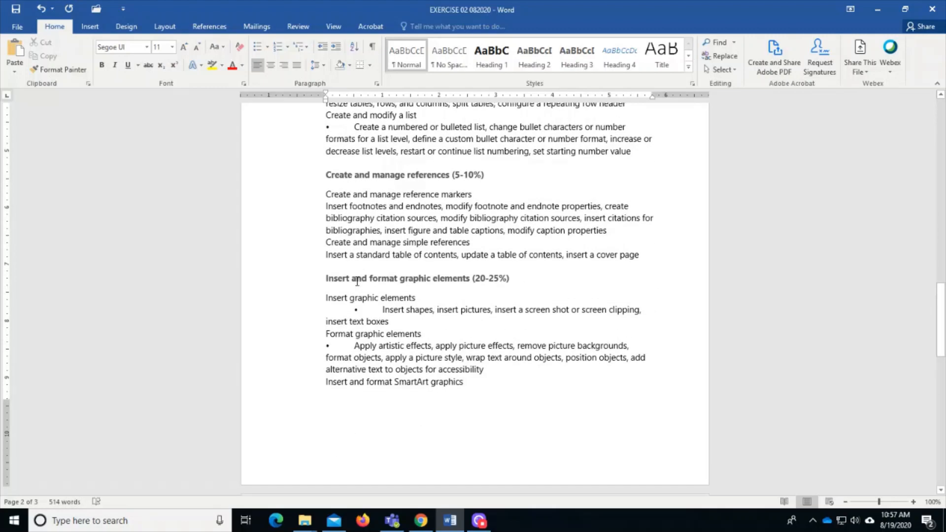
scroll(365, 270, down, 7)
scroll(369, 271, up, 20)
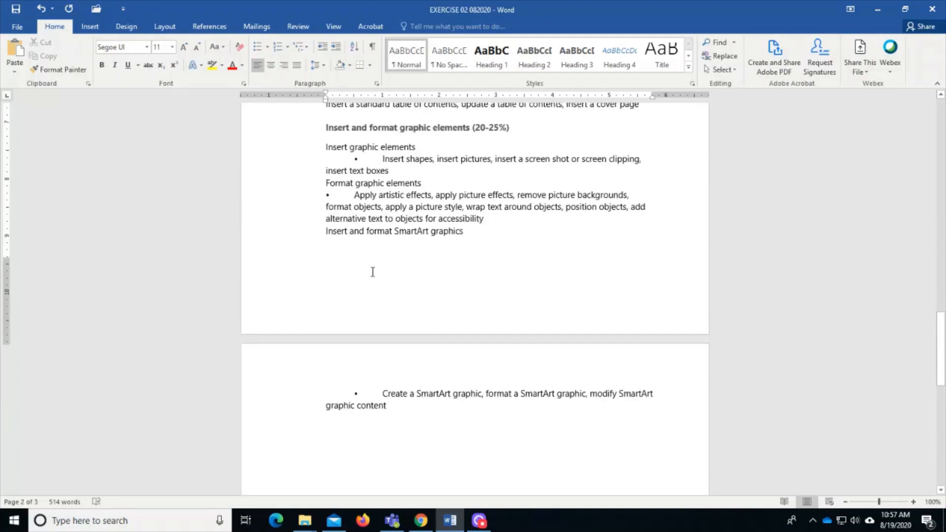
scroll(375, 272, up, 10)
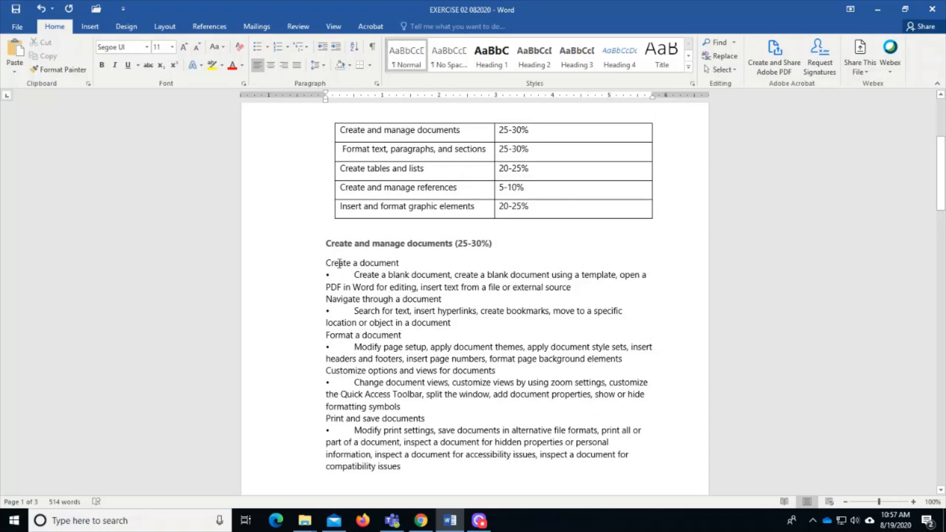
Step: Remove the tab gap after the bullets under "Create a document", "Navigate through a document" and "Format a document"
click(346, 273)
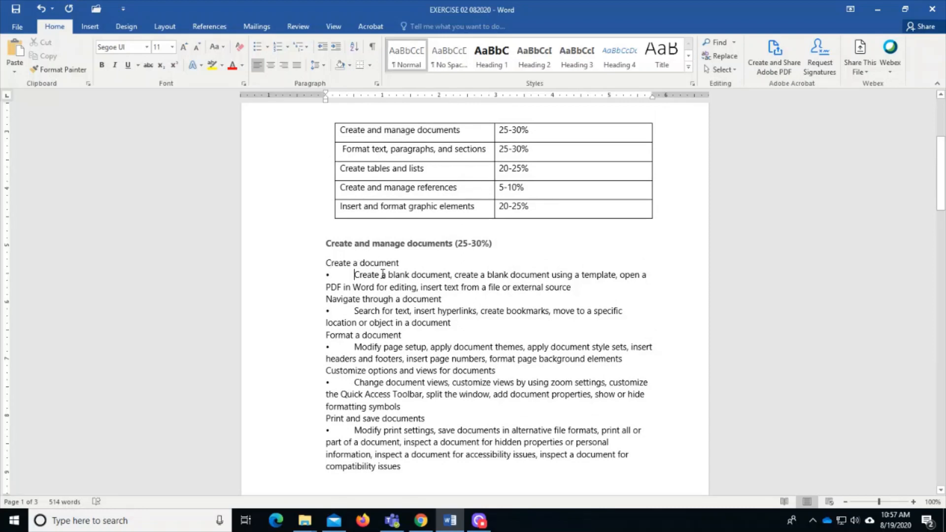
key(BackSpace)
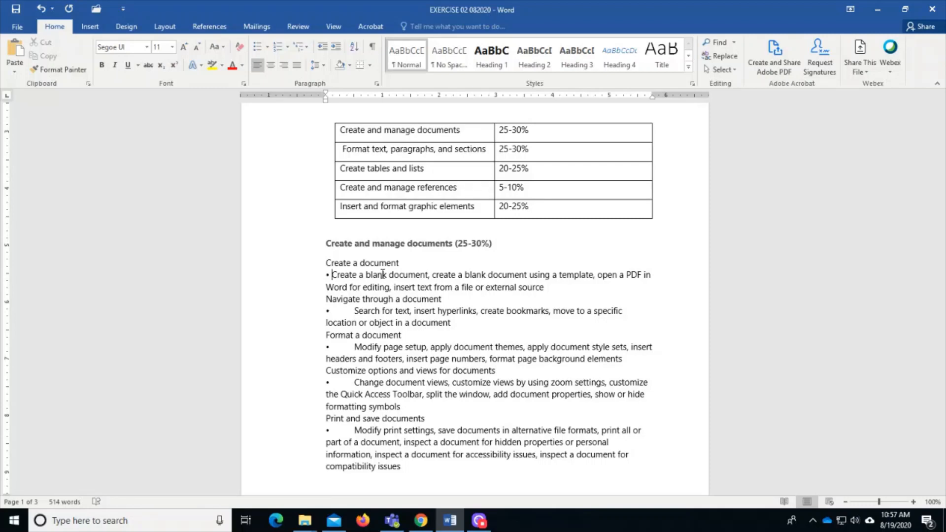
key(BackSpace)
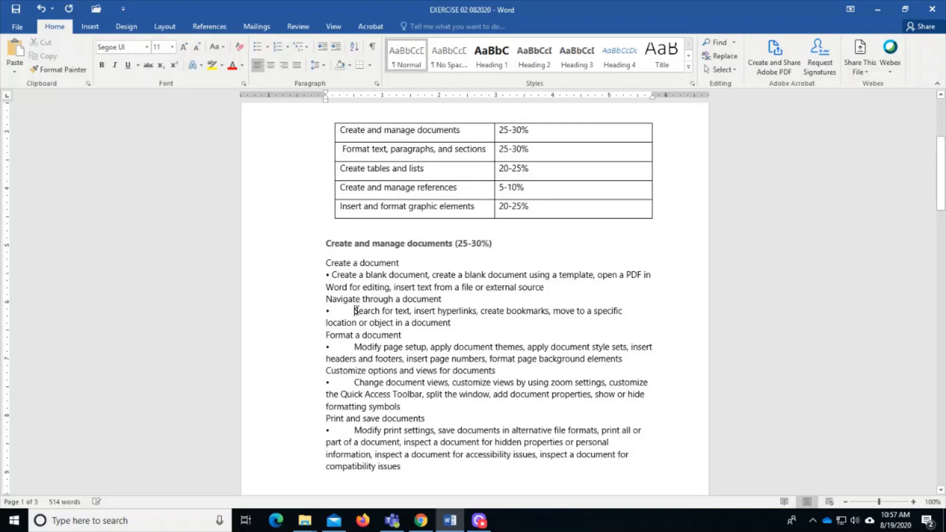
key(BackSpace)
key(BackSpace)
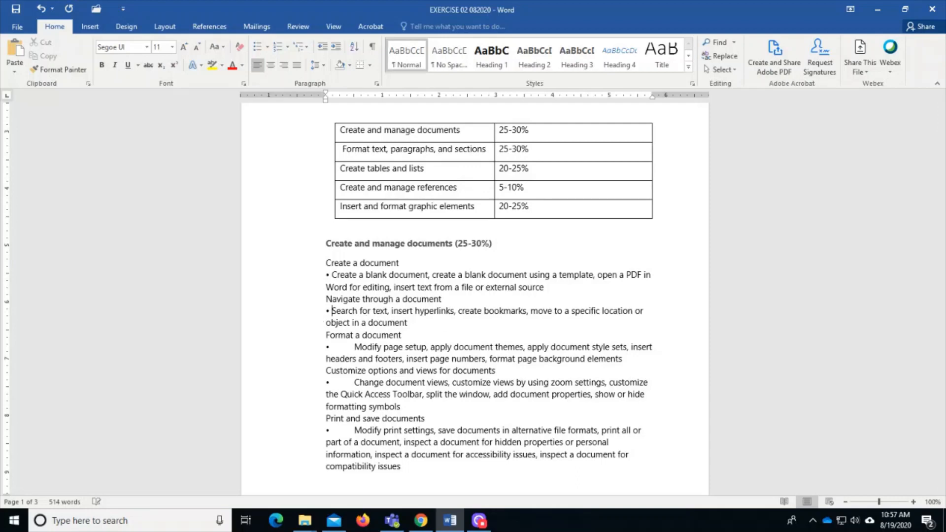
key(BackSpace)
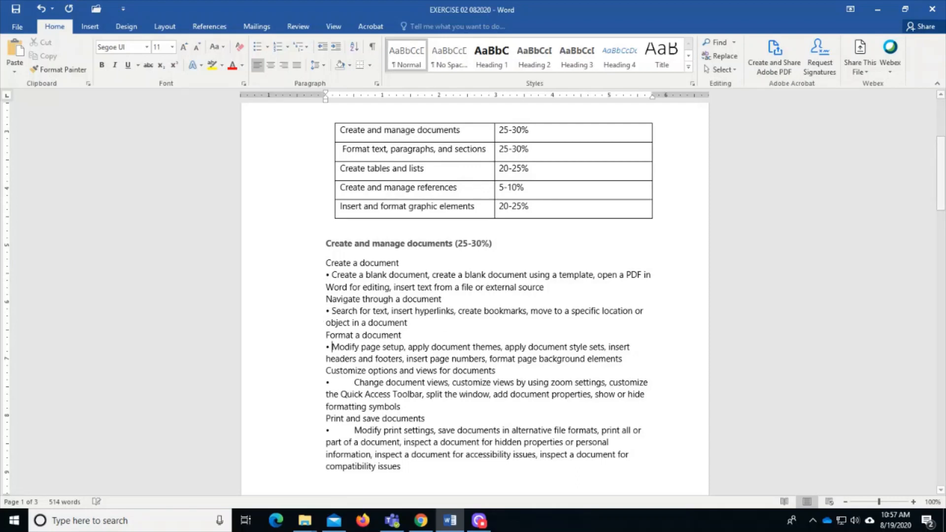
Step: Remove the tab gap after the bullets under "Customize options and views for documents" and "Print and save documents"
scroll(357, 320, down, 3)
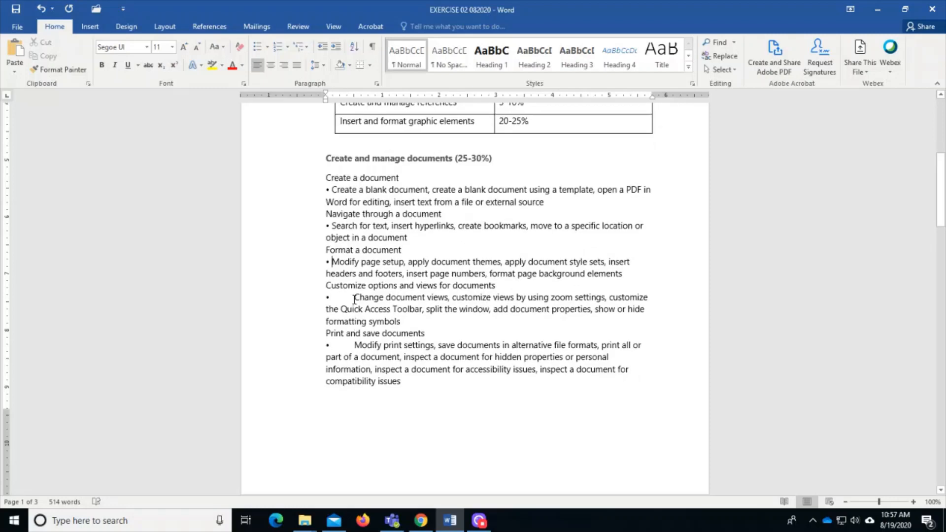
key(BackSpace)
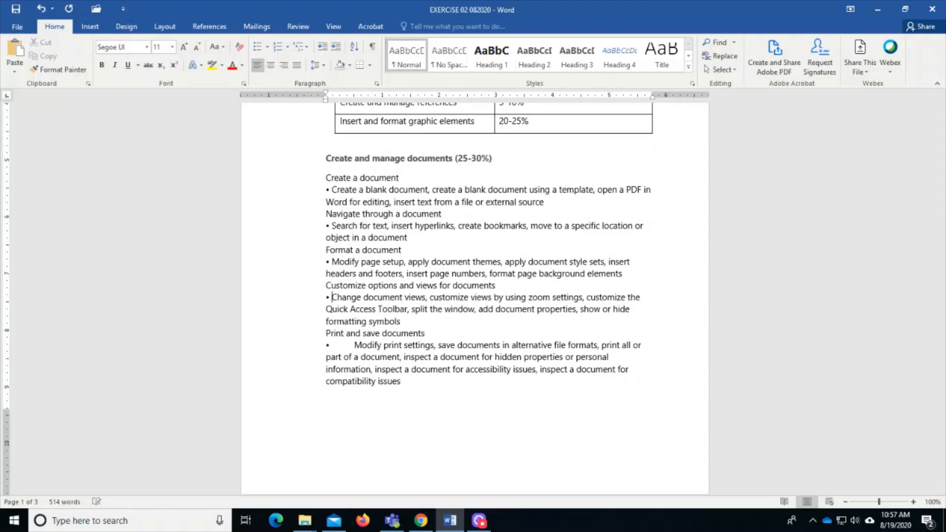
scroll(356, 286, down, 2)
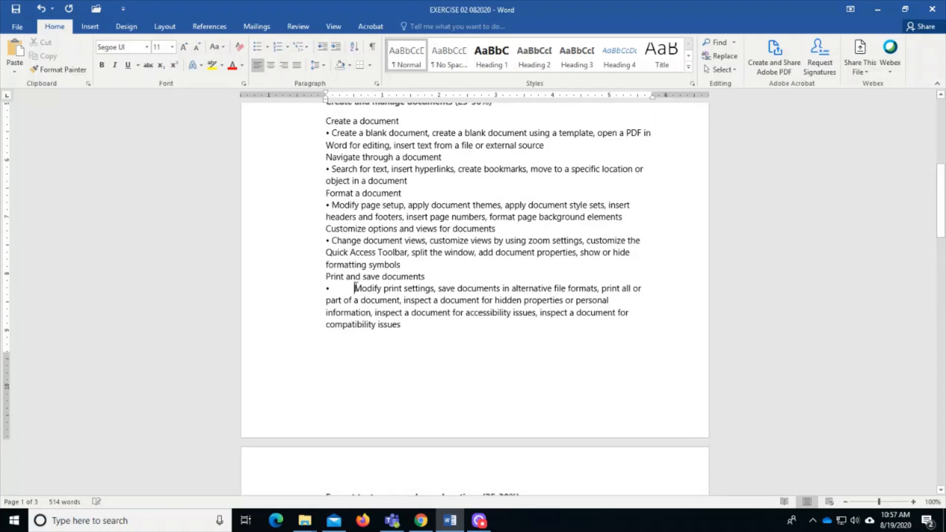
click(355, 288)
key(BackSpace)
Step: Remove the tab gap after the three bullets in the "Format text, paragraphs, and sections (25-30%)" section
scroll(354, 266, down, 10)
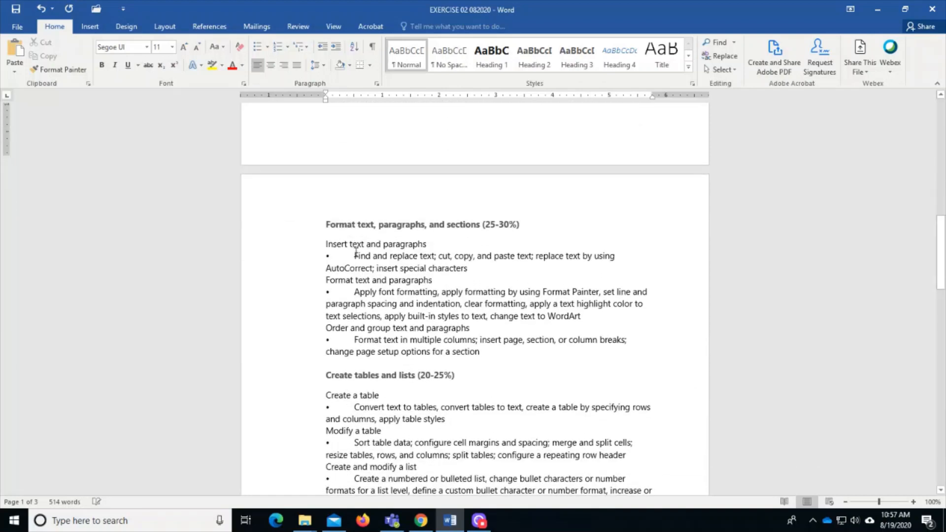
click(354, 246)
key(BackSpace)
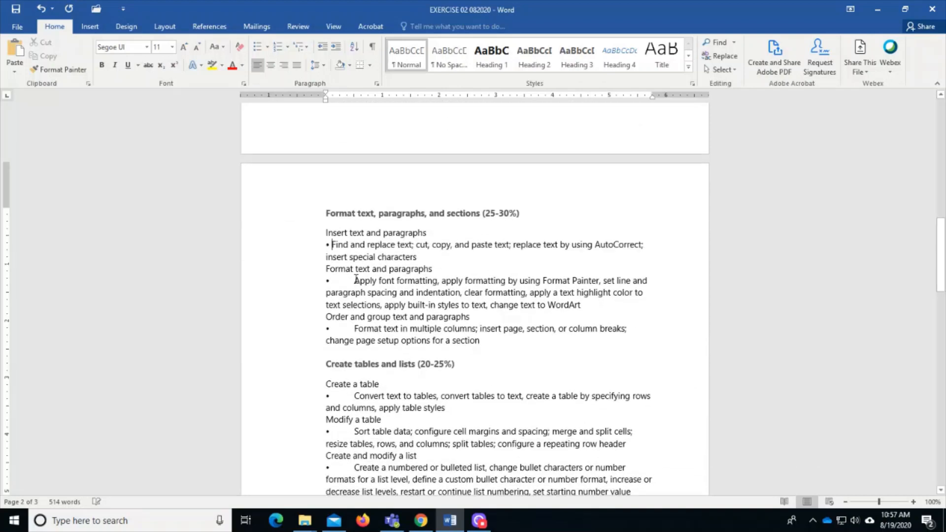
key(BackSpace)
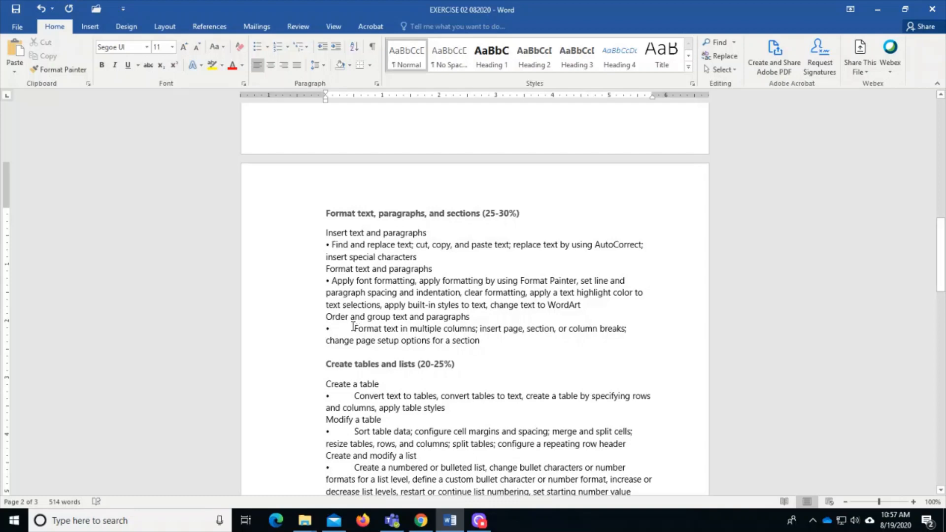
click(352, 327)
key(BackSpace)
Step: Remove the tab gap after the three bullets in the "Create tables and lists (20-25%)" section
scroll(353, 315, down, 3)
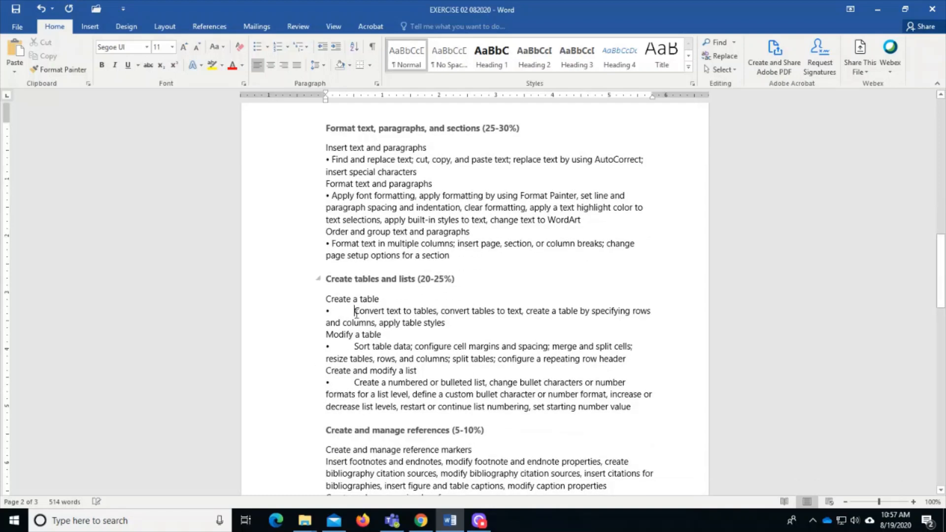
key(BackSpace)
click(354, 346)
key(BackSpace)
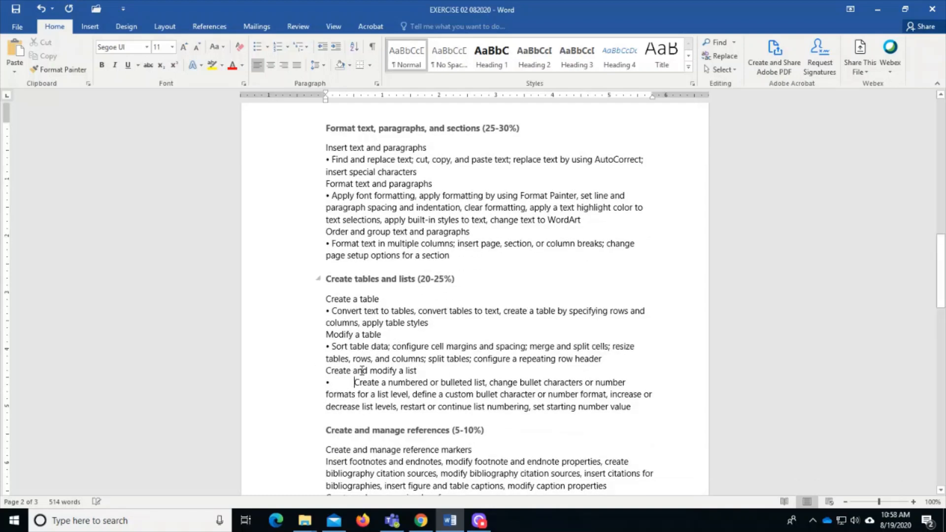
click(354, 382)
key(BackSpace)
Step: Remove the tabs around the bullet under "Insert graphic elements" and the tab after the bullet under "Format graphic elements"
scroll(362, 374, down, 3)
scroll(364, 367, down, 4)
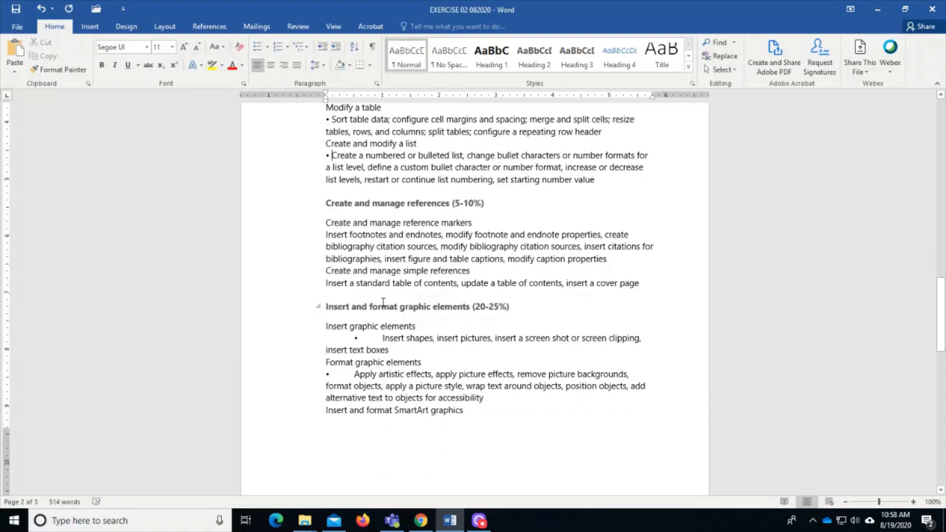
scroll(378, 338, down, 3)
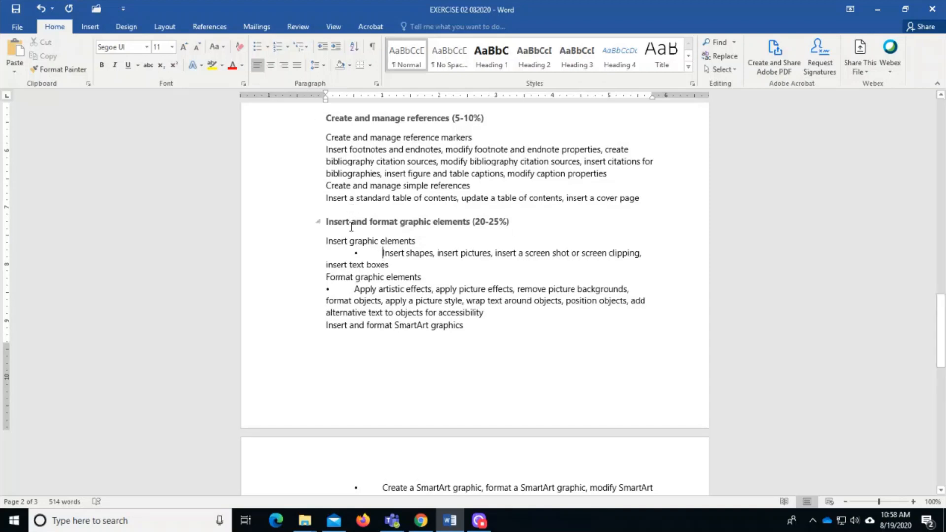
key(BackSpace)
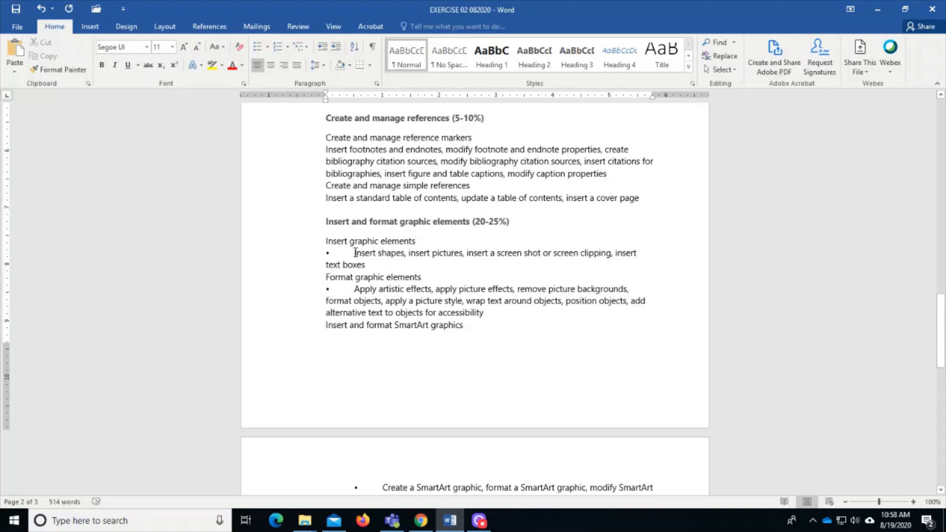
key(BackSpace)
click(352, 287)
key(BackSpace)
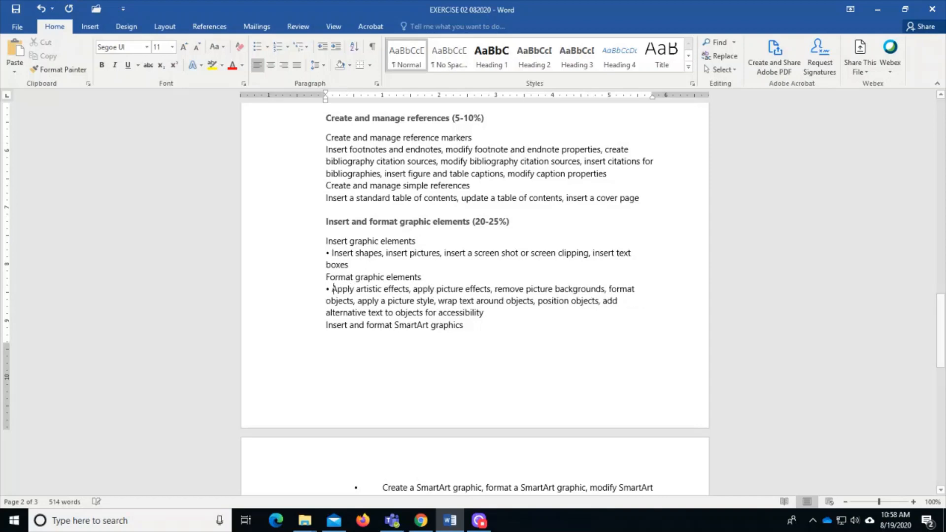
Step: Remove the tabs before and after the bullet of the "Create a SmartArt graphic" line
scroll(365, 315, down, 5)
click(381, 288)
key(BackSpace)
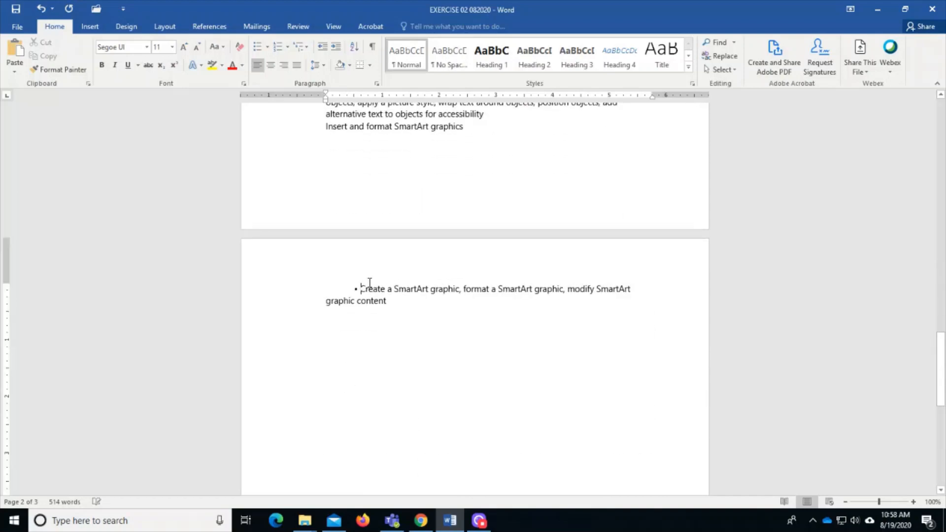
key(BackSpace)
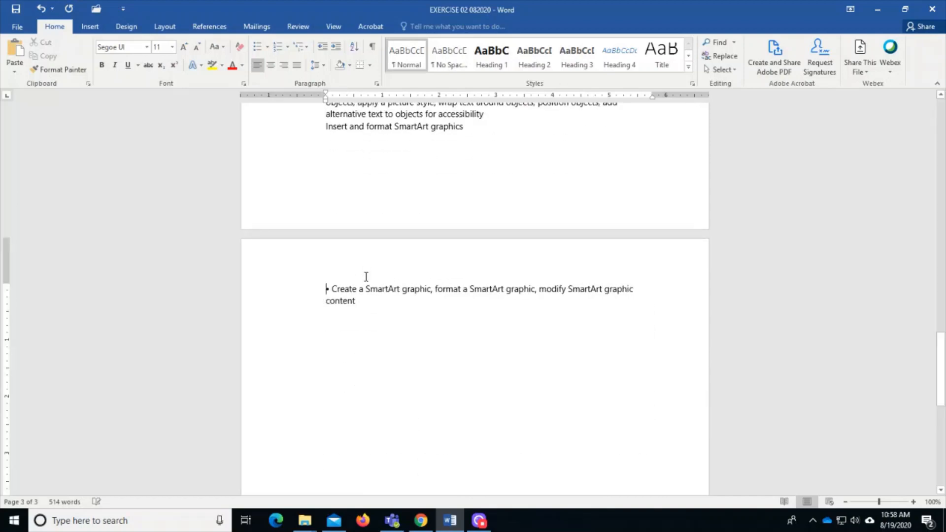
scroll(366, 276, up, 12)
scroll(366, 276, up, 12)
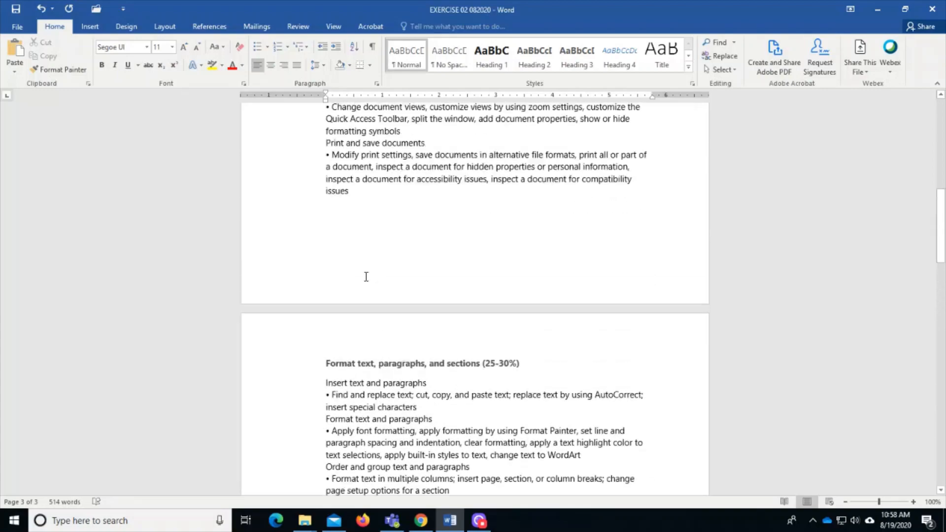
scroll(366, 276, up, 5)
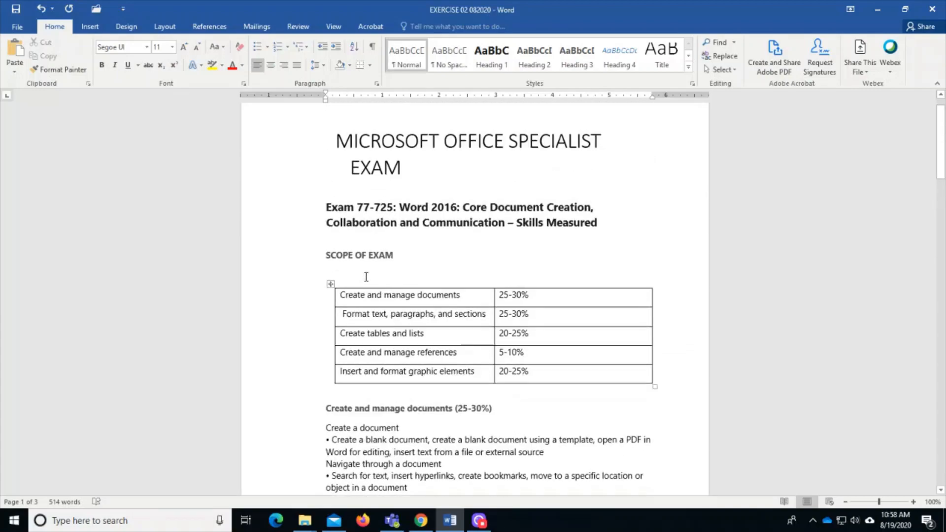
Step: Apply the Heading 3 style to the "Create a document" line under "Create and manage documents (25-30%)"
scroll(366, 277, down, 5)
scroll(357, 302, up, 5)
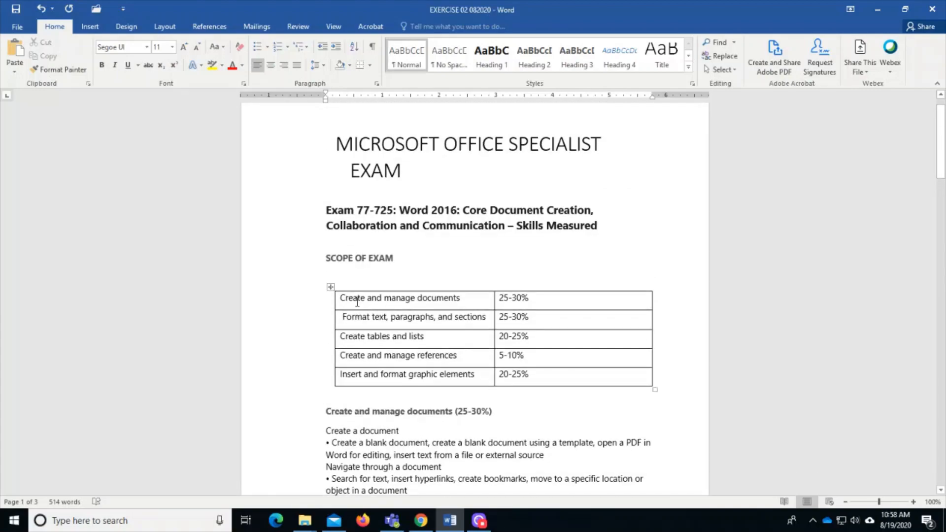
scroll(357, 301, down, 7)
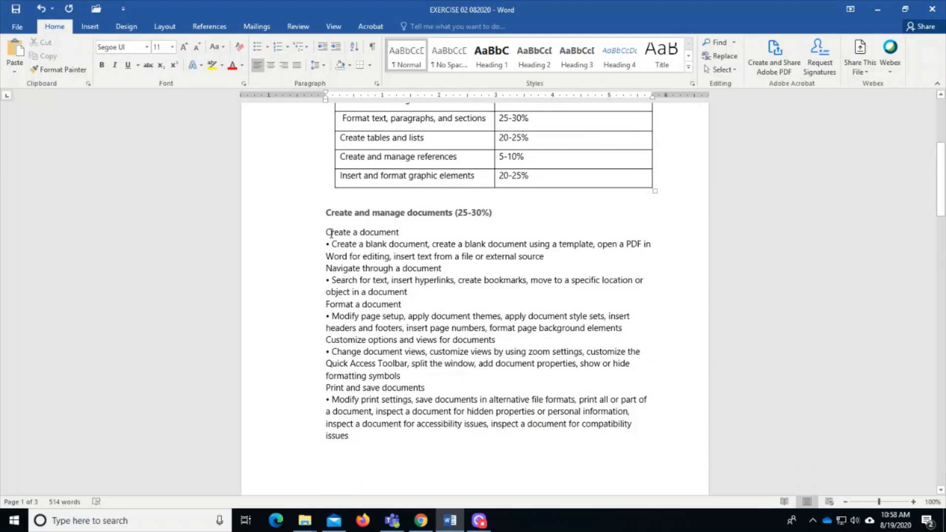
drag(325, 232, 399, 232)
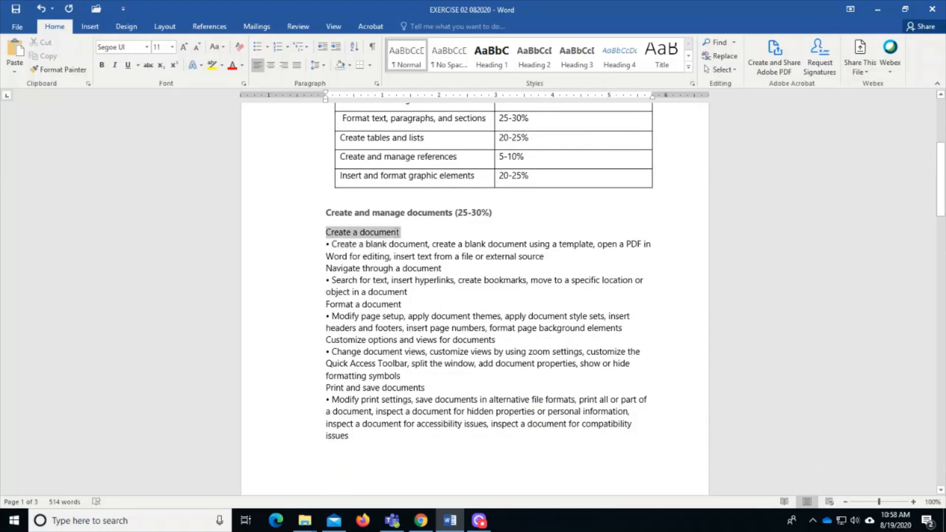
click(377, 232)
click(435, 212)
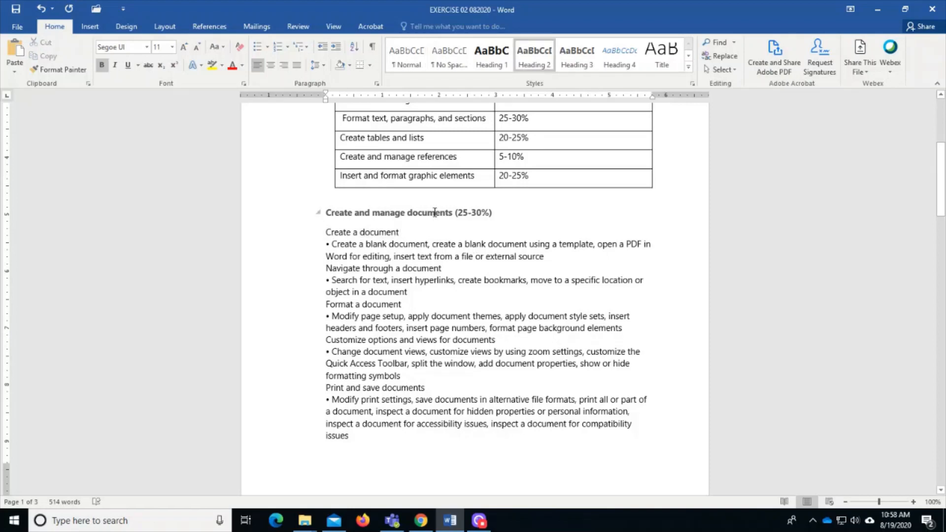
drag(401, 230, 325, 232)
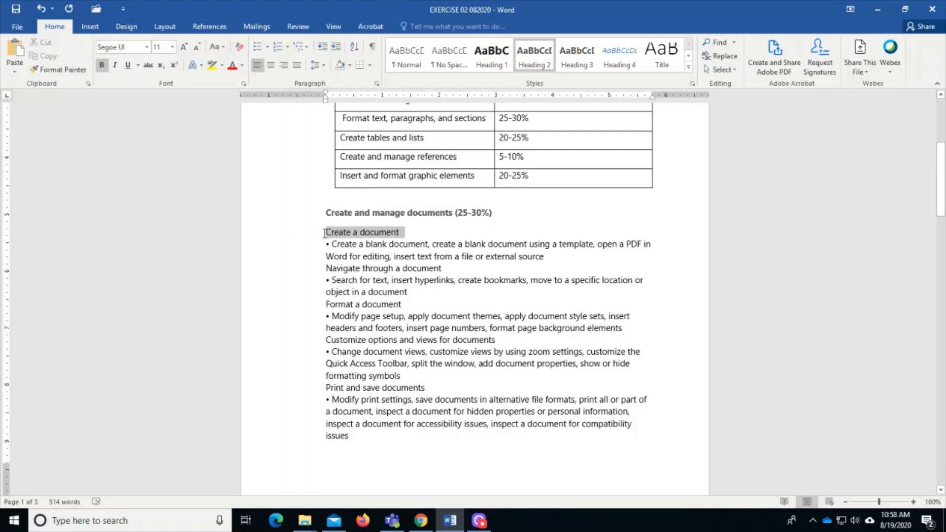
click(584, 61)
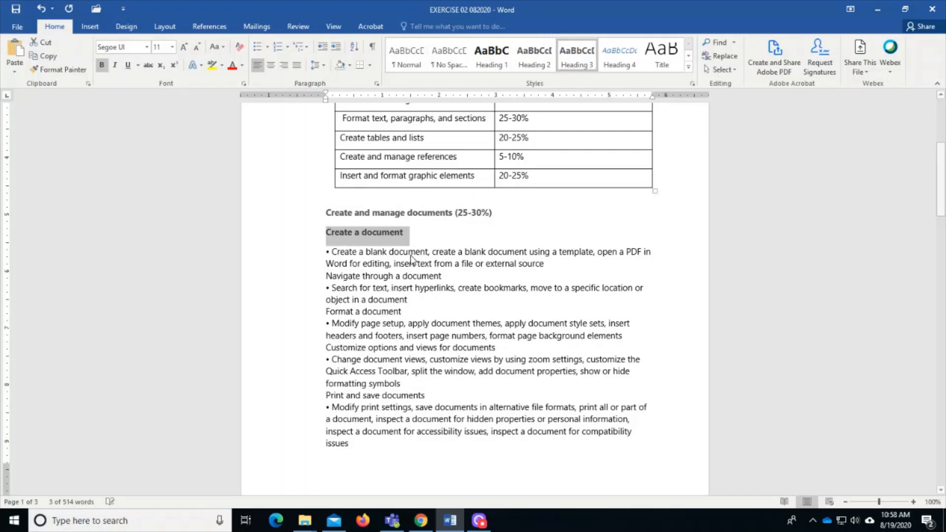
Step: Apply the Heading 3 style to the "Format a document" and "Print and save documents" lines
scroll(329, 294, down, 1)
scroll(329, 294, down, 1)
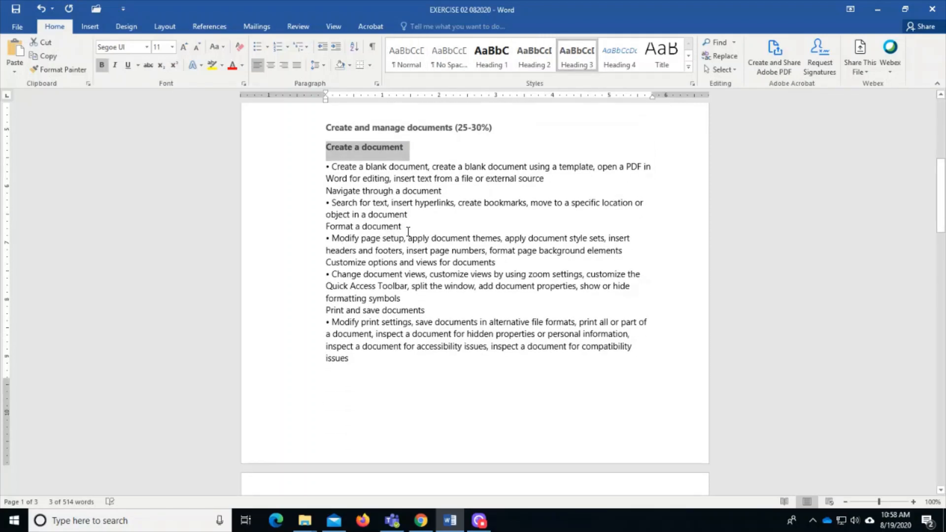
drag(405, 227, 325, 227)
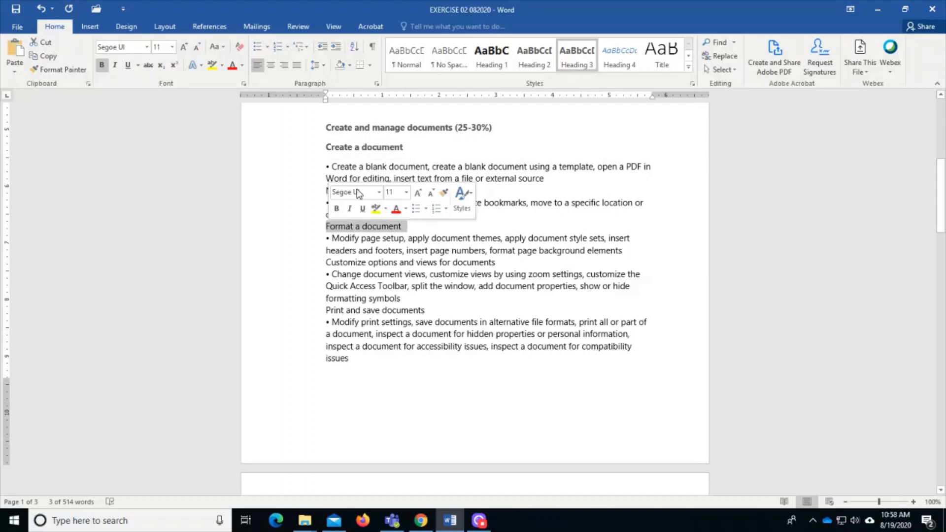
click(569, 53)
scroll(401, 313, down, 2)
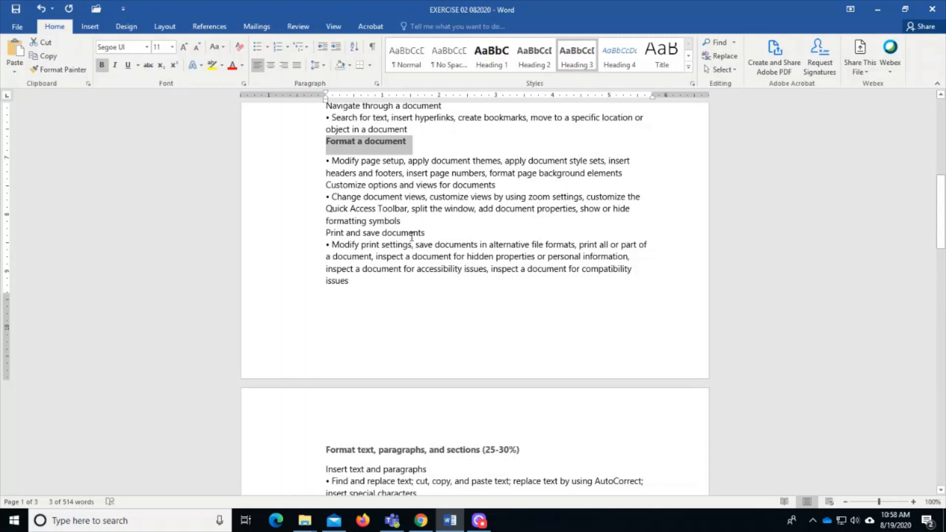
drag(325, 233, 430, 233)
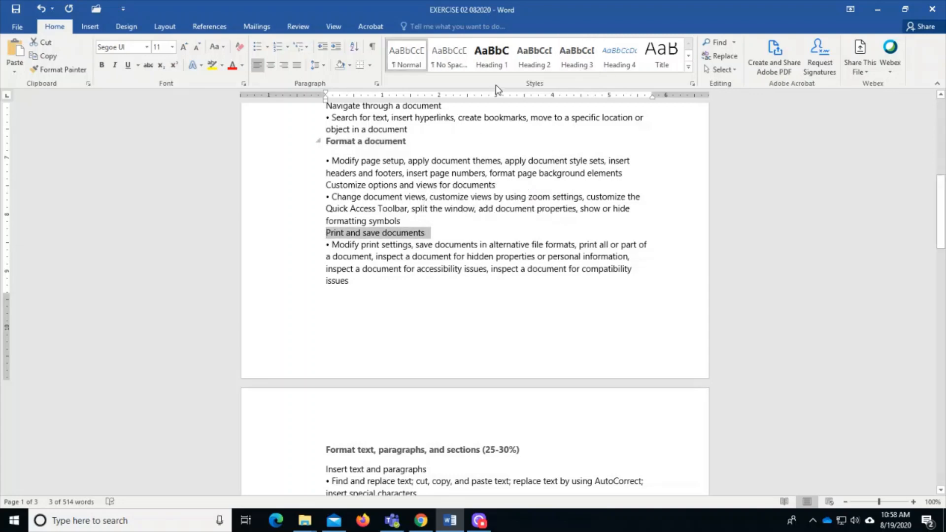
click(571, 58)
Step: Apply Heading 3 to "Insert text and paragraphs", "Format text and paragraphs" and "Order and group text and paragraphs"
scroll(492, 268, down, 7)
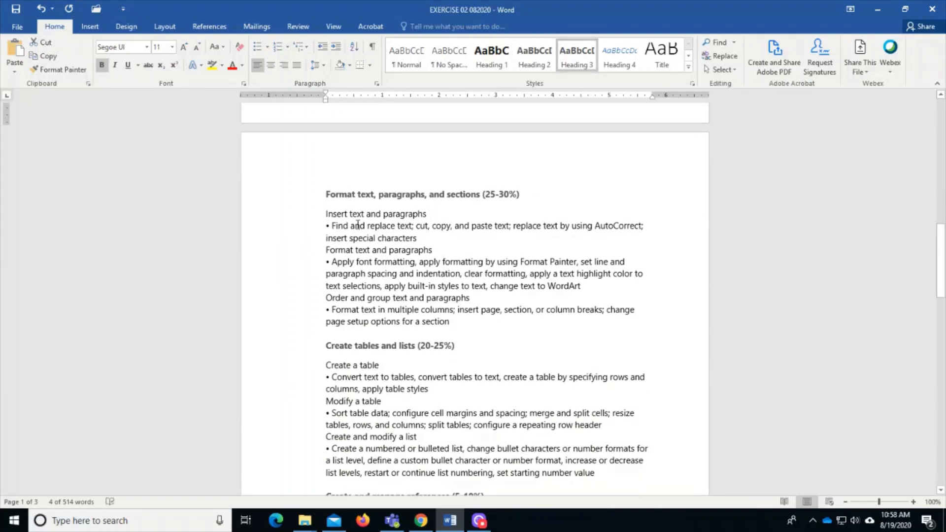
drag(325, 214, 434, 215)
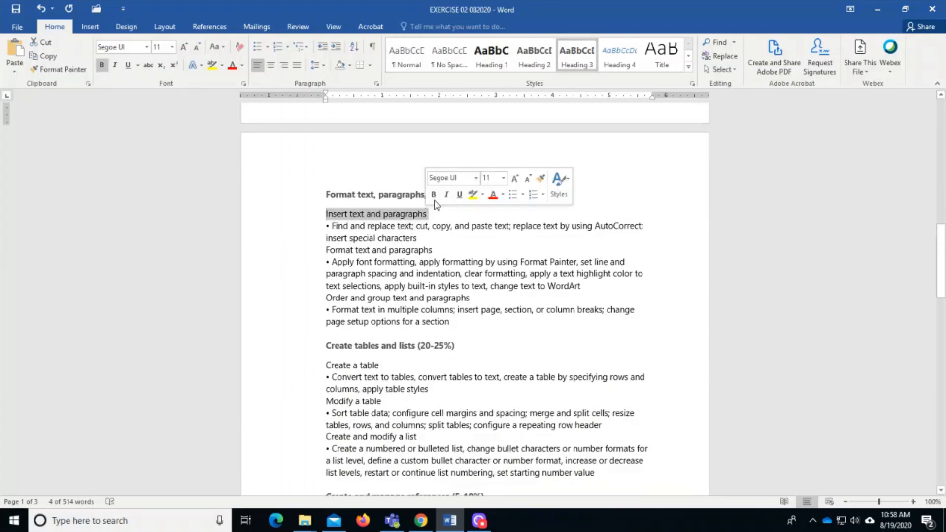
click(575, 58)
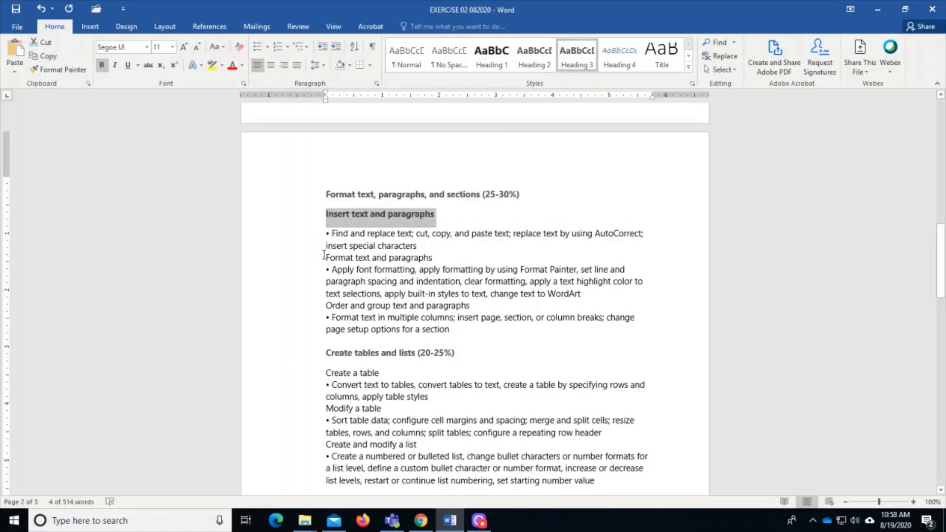
drag(324, 257, 433, 258)
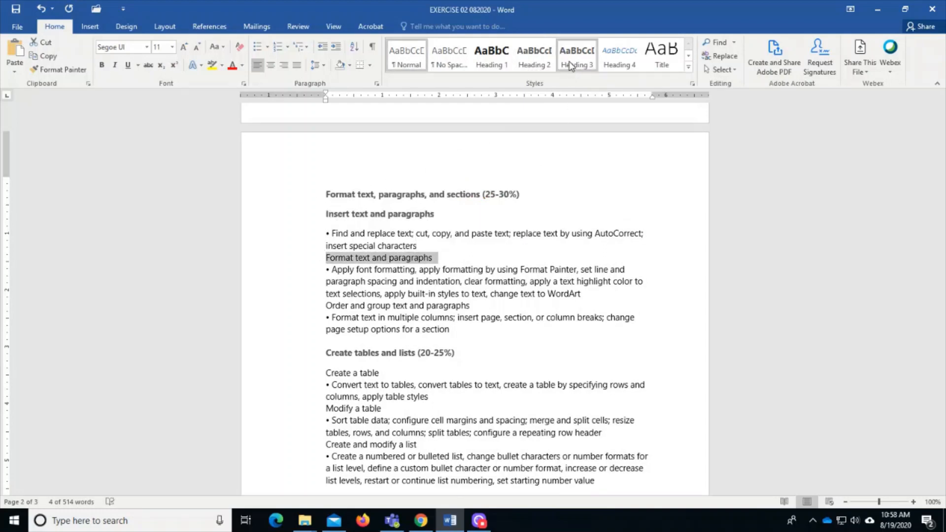
click(574, 60)
scroll(420, 269, down, 2)
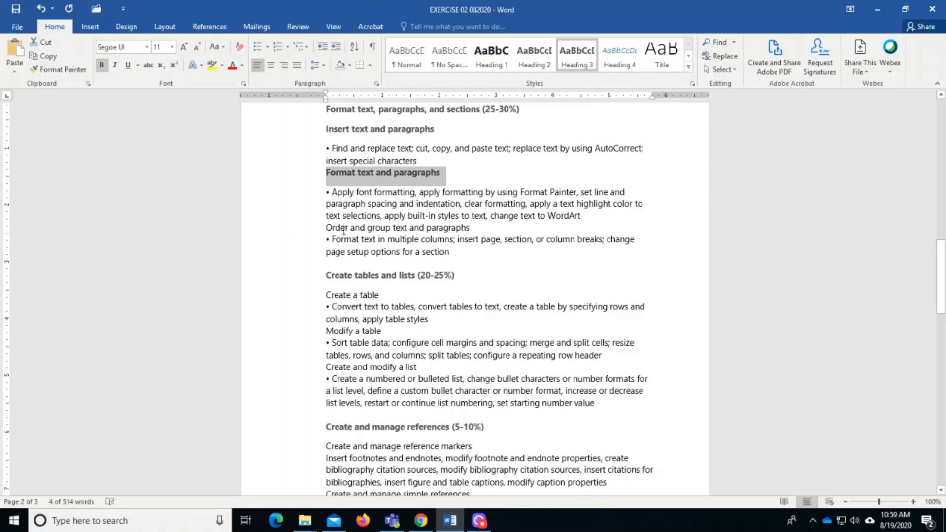
drag(326, 227, 481, 227)
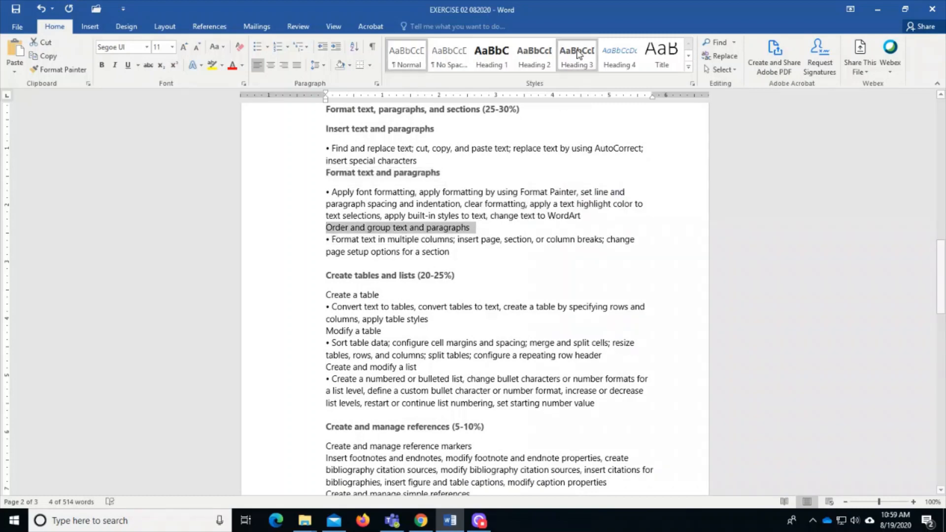
click(574, 60)
Step: Apply the Heading 3 style to "Create a table", "Modify a table" and "Create and modify a list"
scroll(539, 169, down, 3)
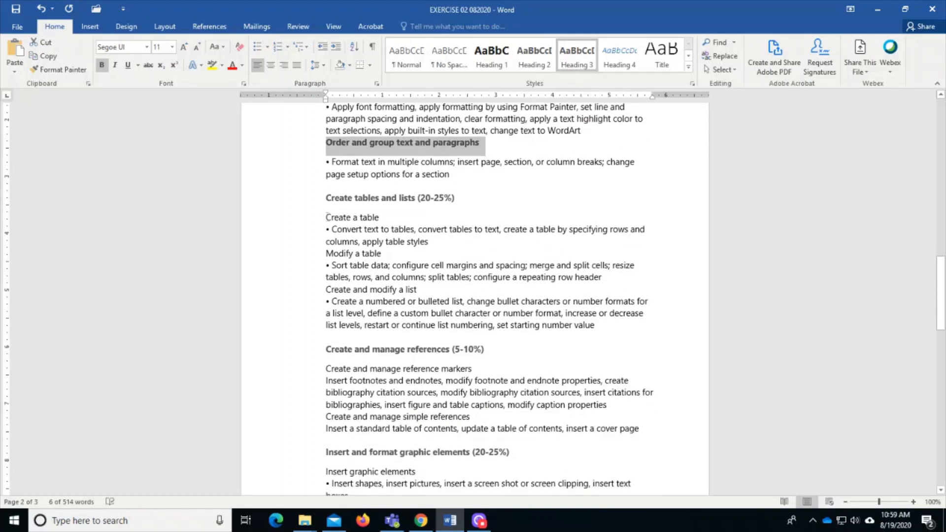
drag(327, 217, 386, 218)
click(576, 56)
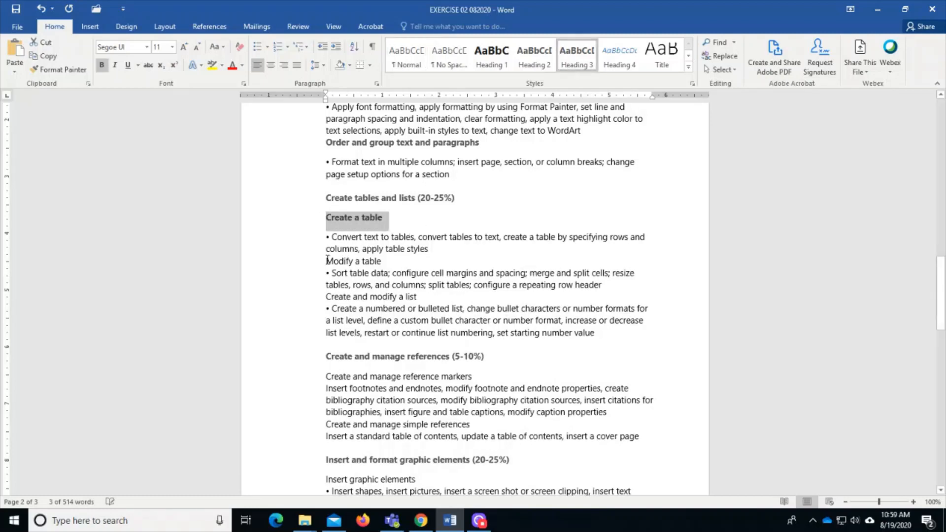
drag(326, 261, 386, 261)
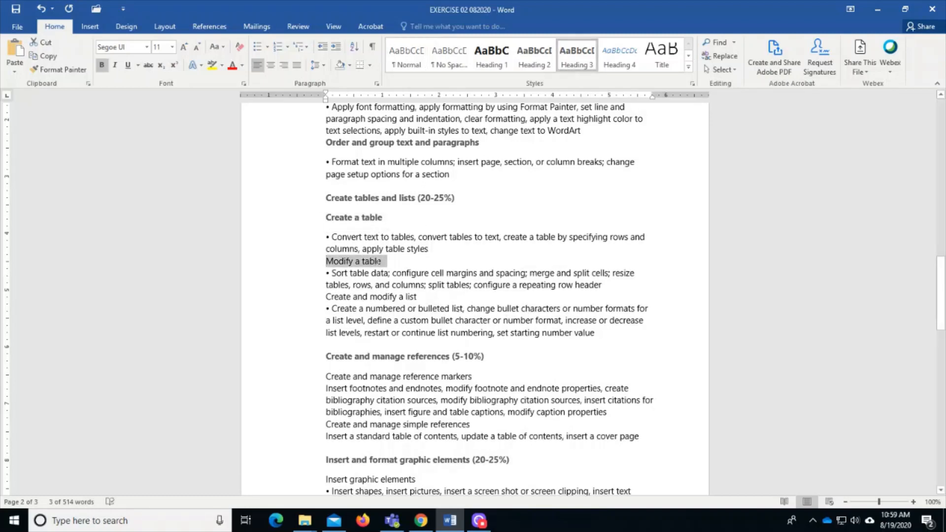
click(581, 54)
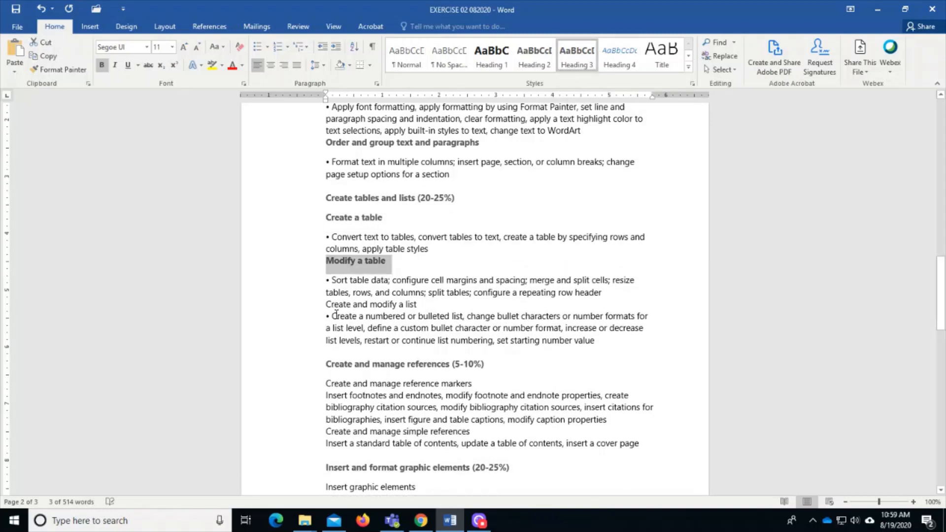
drag(327, 302, 418, 304)
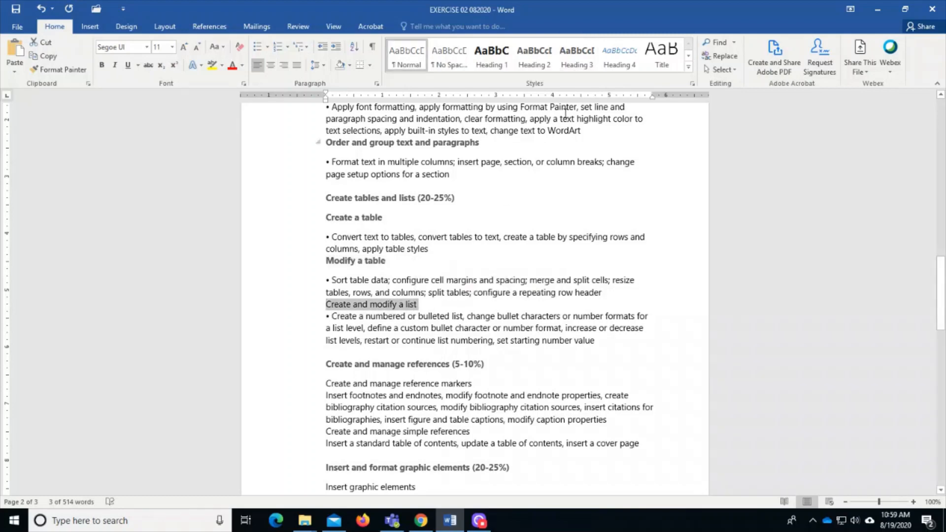
click(576, 55)
Step: Apply the Heading 3 style to the "Create and manage reference markers" line
scroll(488, 296, down, 4)
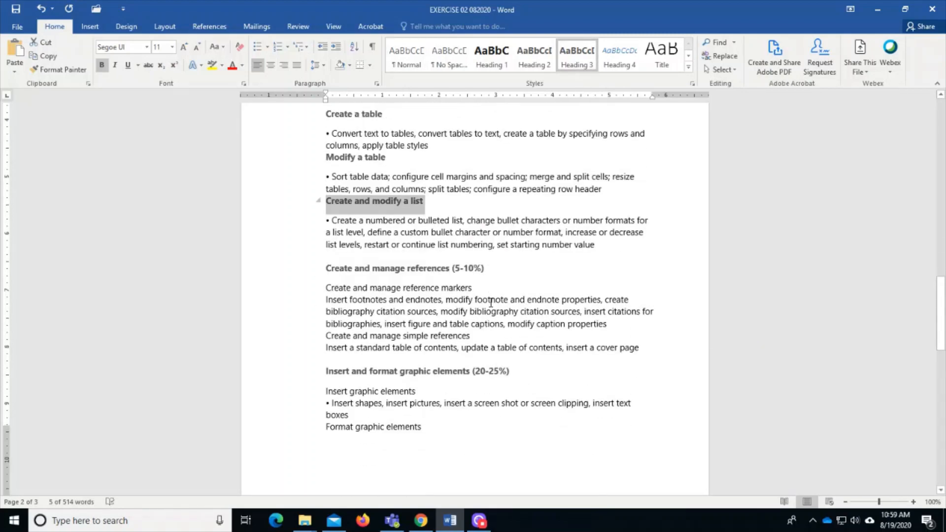
drag(326, 278, 478, 278)
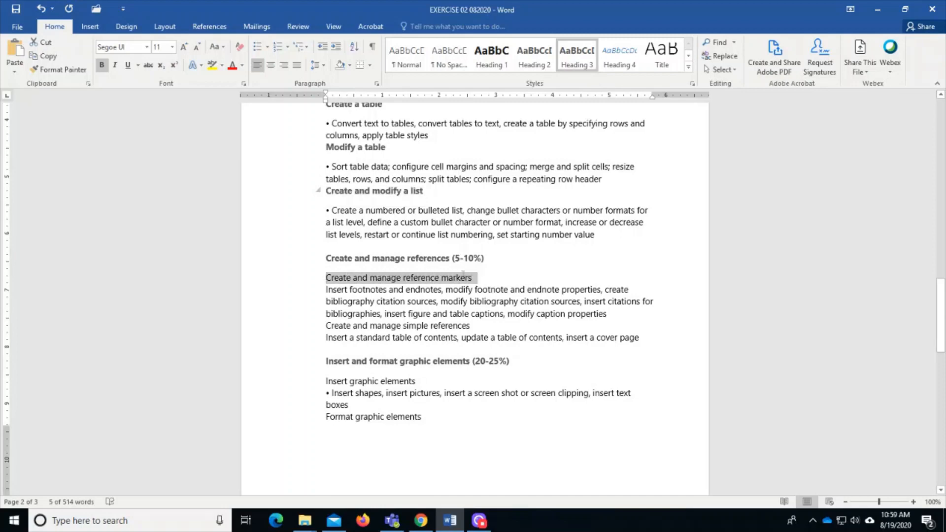
click(575, 55)
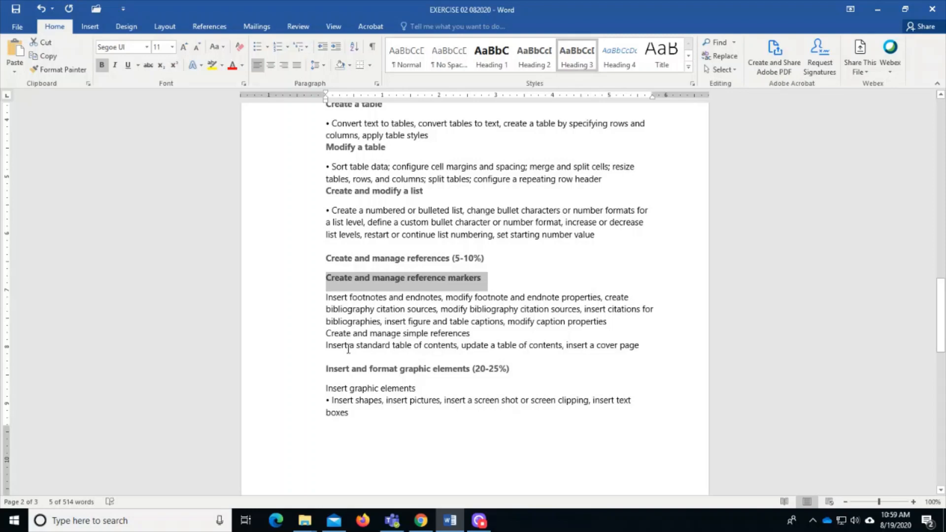
Step: Apply the Heading 3 style to "Insert graphic elements", "Format graphic elements" and "Insert and format SmartArt graphics"
scroll(351, 360, down, 2)
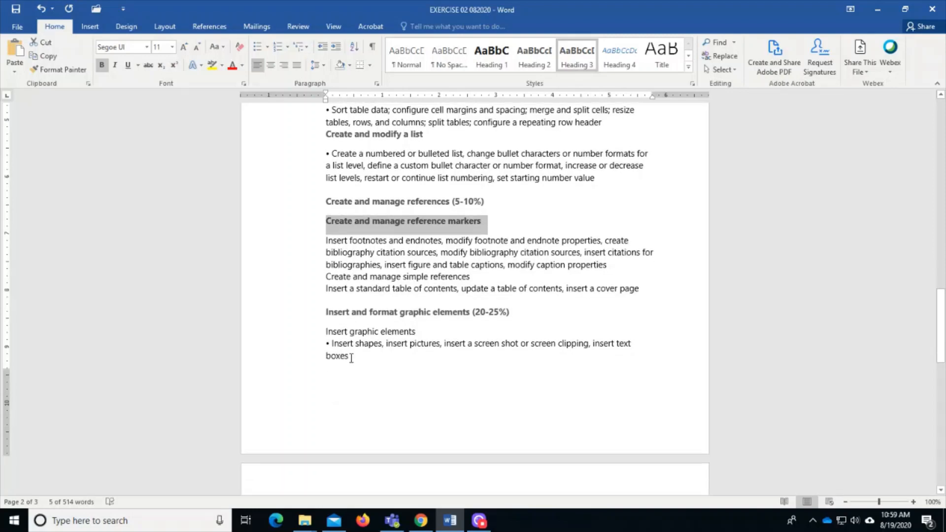
drag(326, 331, 421, 331)
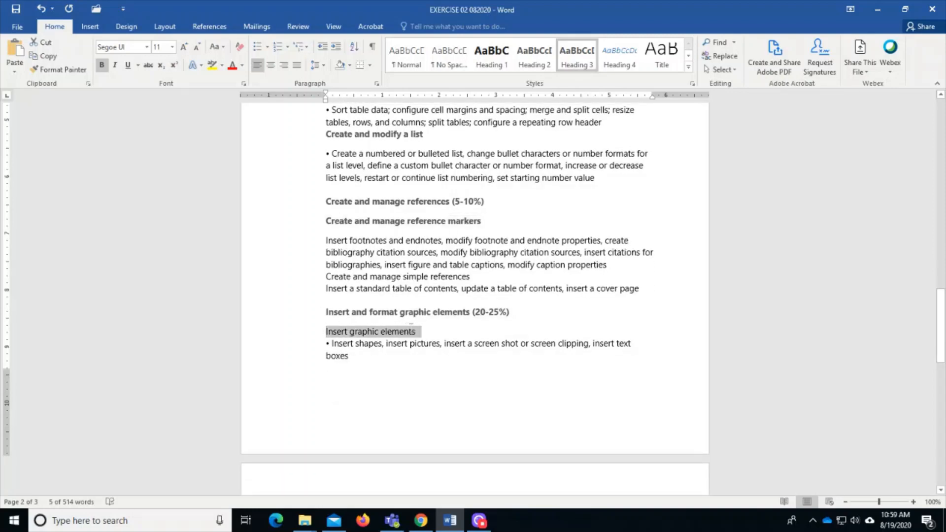
scroll(413, 326, down, 4)
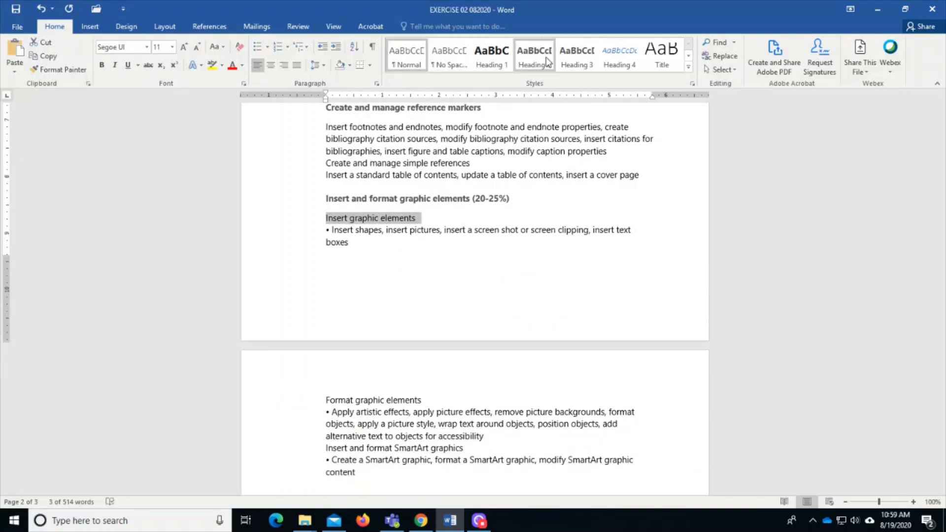
click(561, 60)
scroll(422, 264, down, 4)
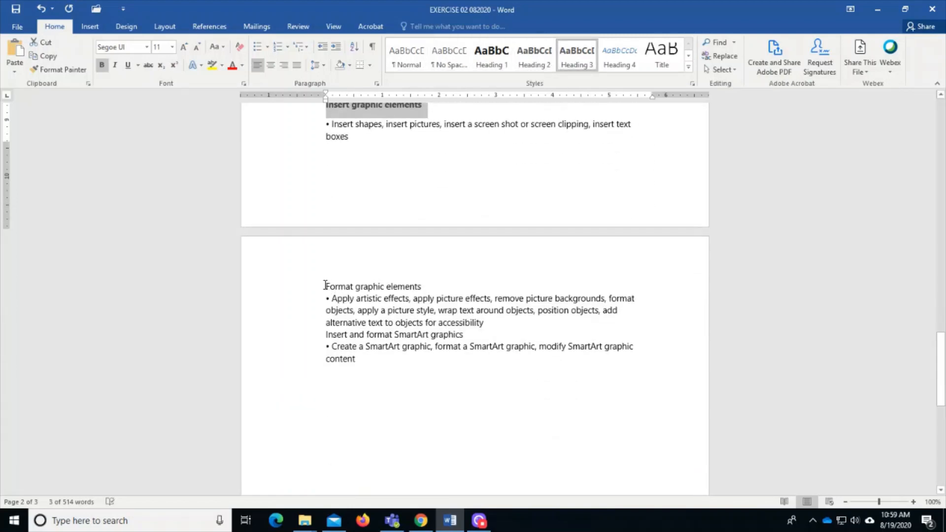
drag(325, 285, 421, 287)
click(576, 57)
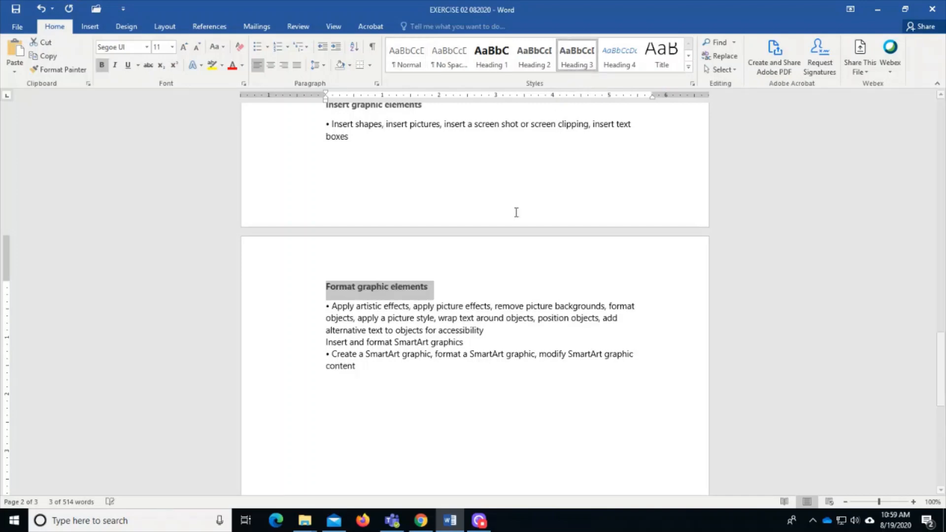
drag(325, 342, 467, 342)
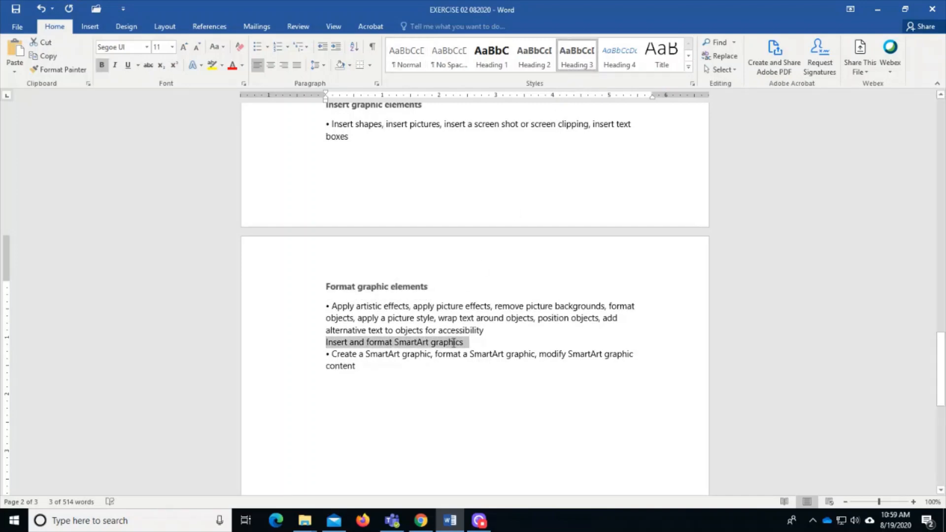
click(575, 67)
scroll(491, 397, down, 1)
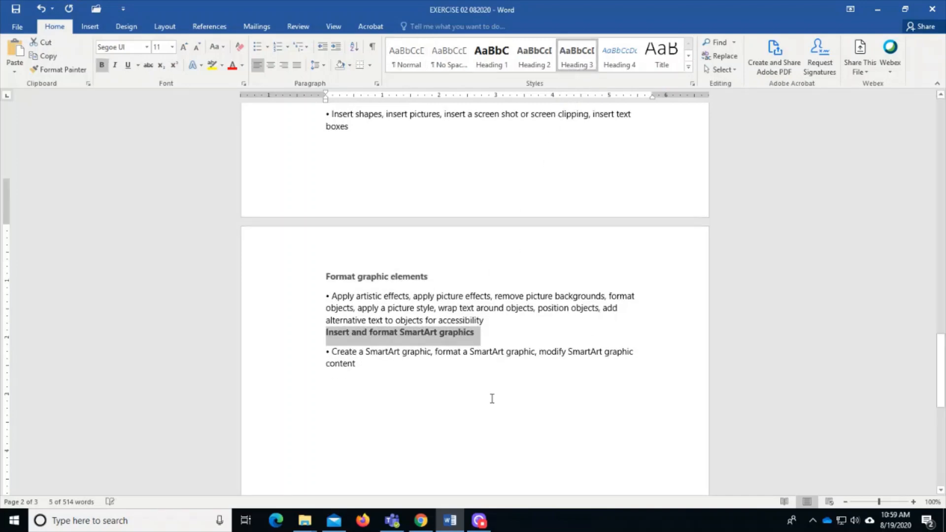
scroll(491, 394, up, 2)
scroll(491, 394, up, 15)
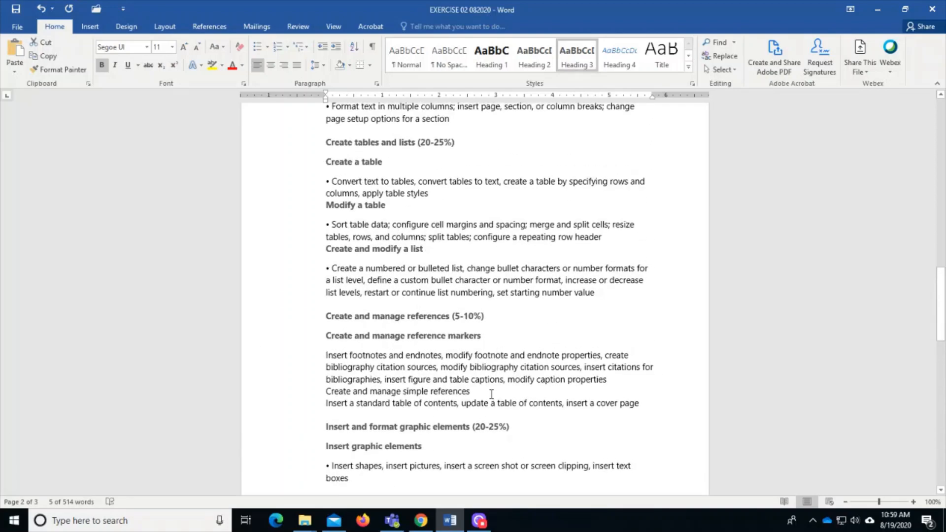
scroll(489, 388, up, 10)
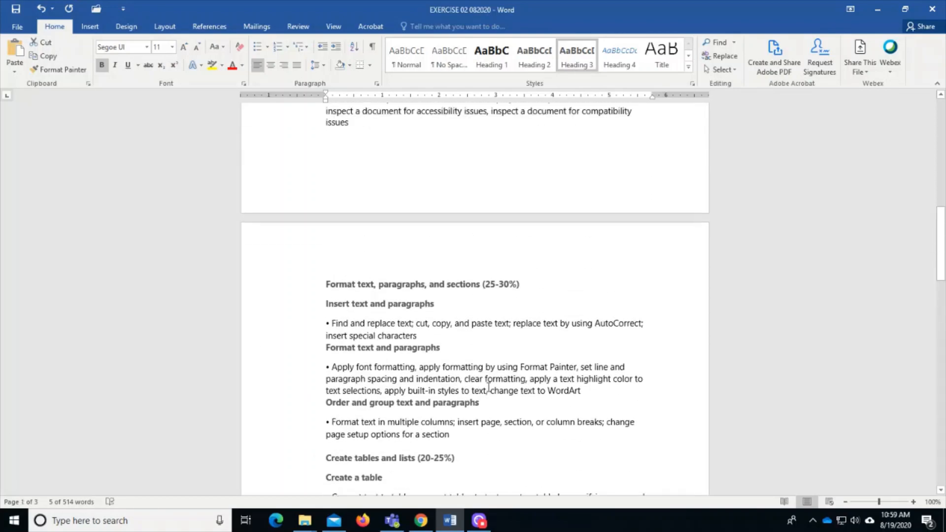
scroll(488, 387, up, 7)
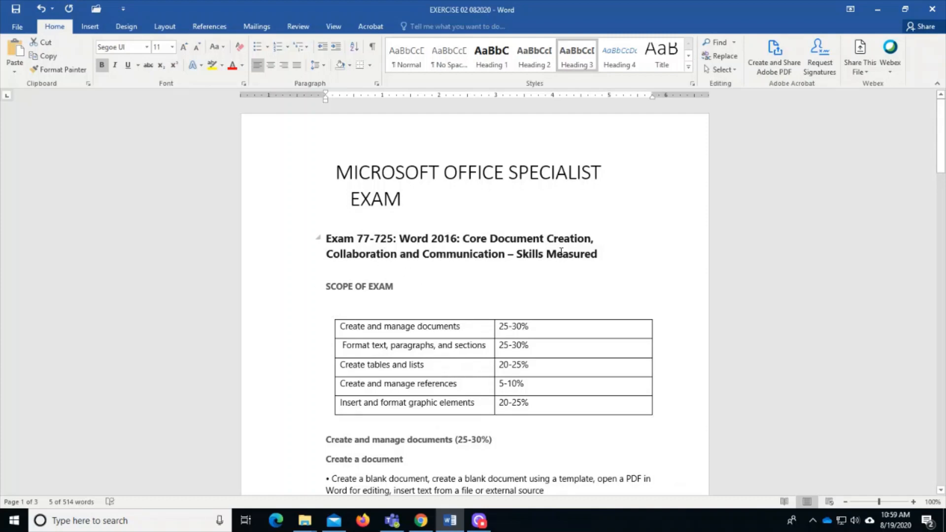
scroll(561, 252, down, 4)
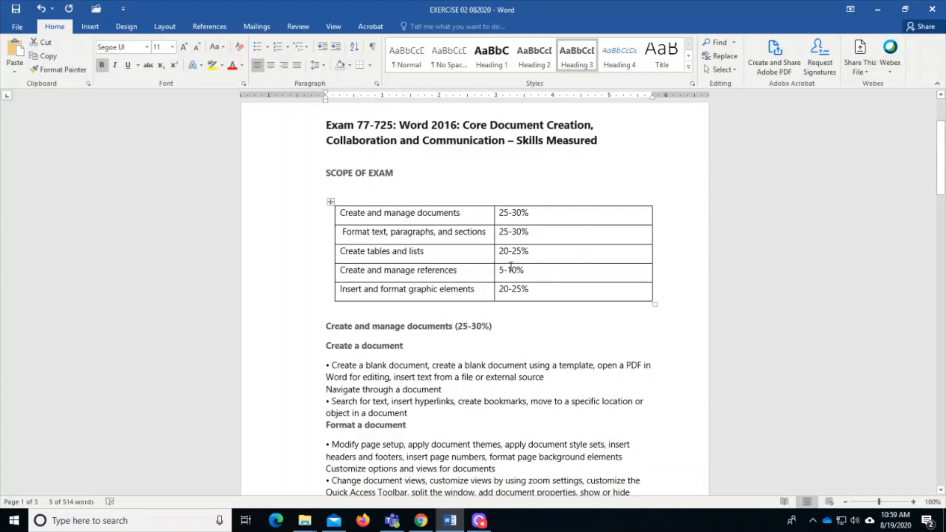
Step: Review the title and heading styles applied throughout the document, from the scope table to the graphic elements section
scroll(348, 298, down, 2)
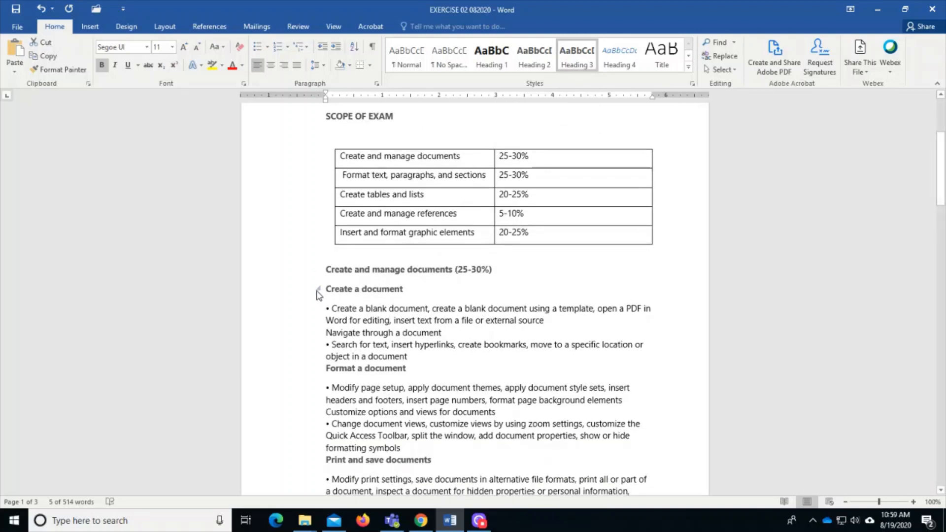
scroll(293, 332, down, 4)
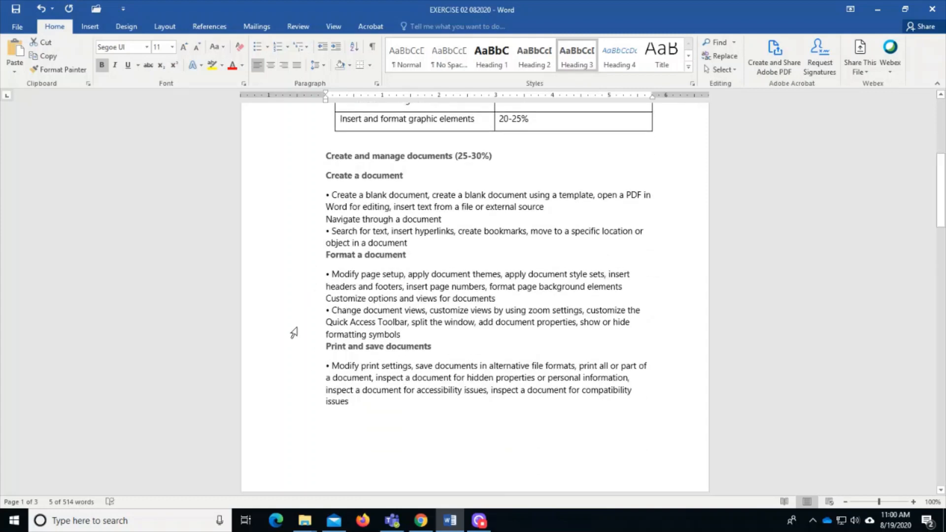
scroll(445, 363, down, 7)
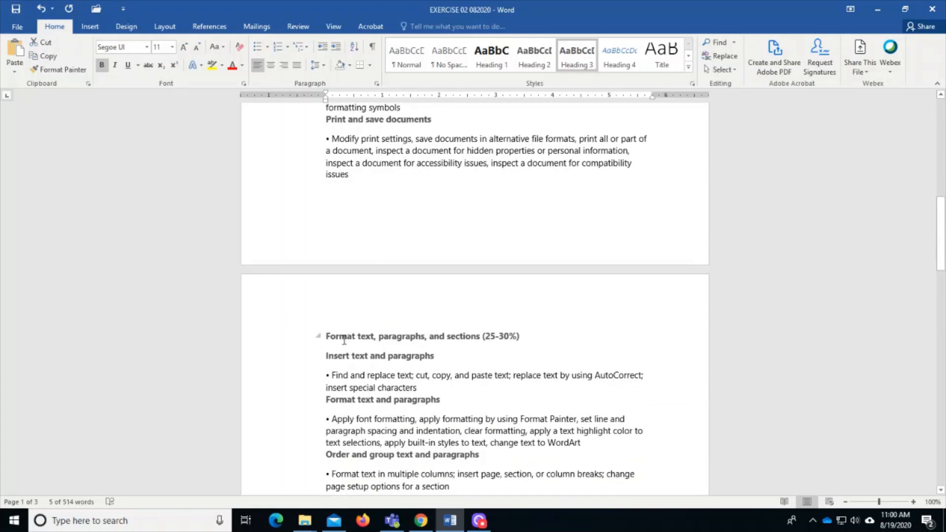
scroll(335, 337, down, 5)
scroll(364, 323, up, 1)
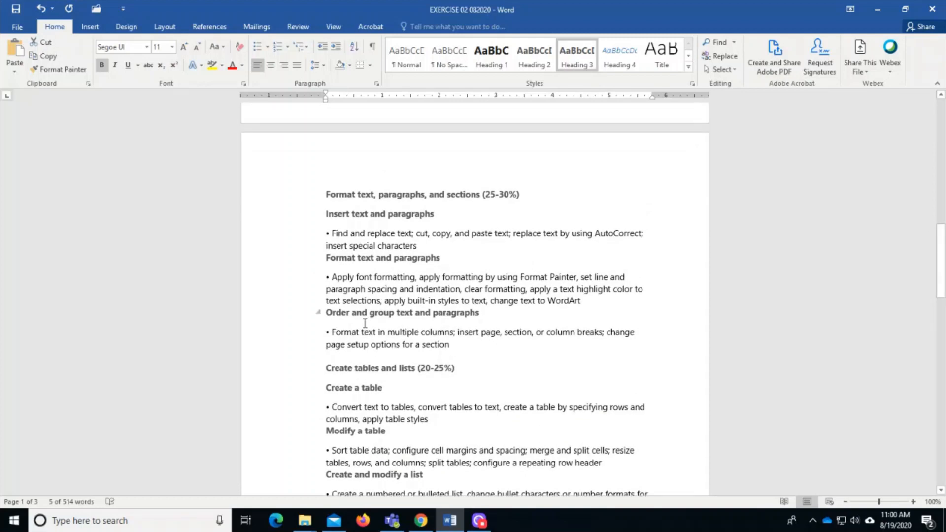
scroll(438, 376, down, 7)
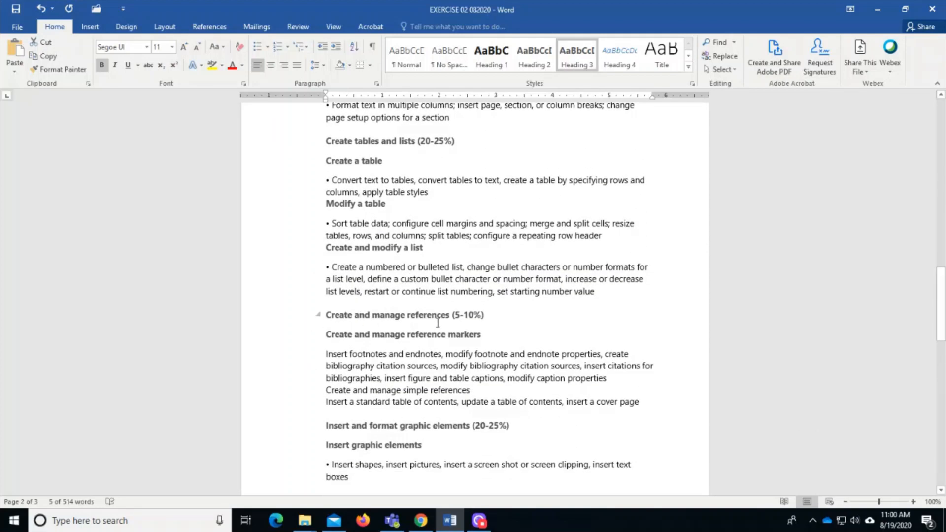
scroll(437, 322, down, 4)
click(351, 285)
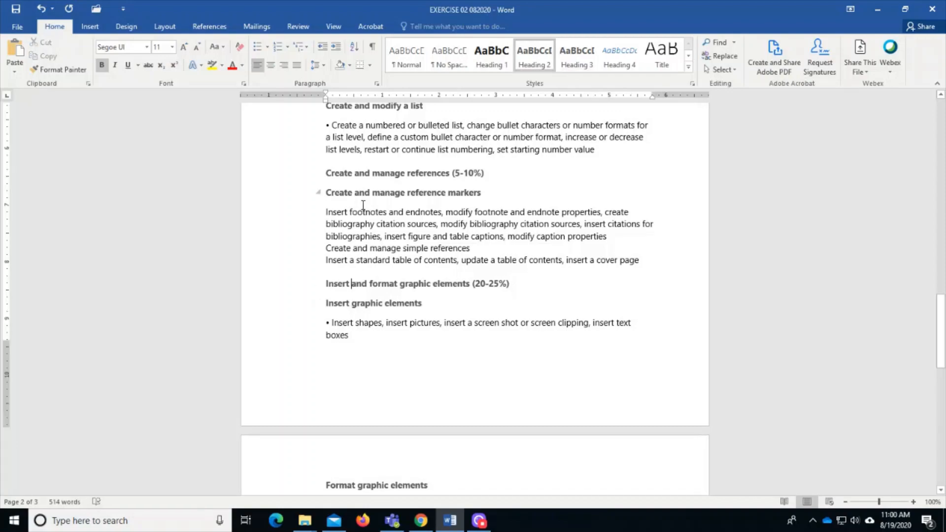
scroll(395, 318, up, 4)
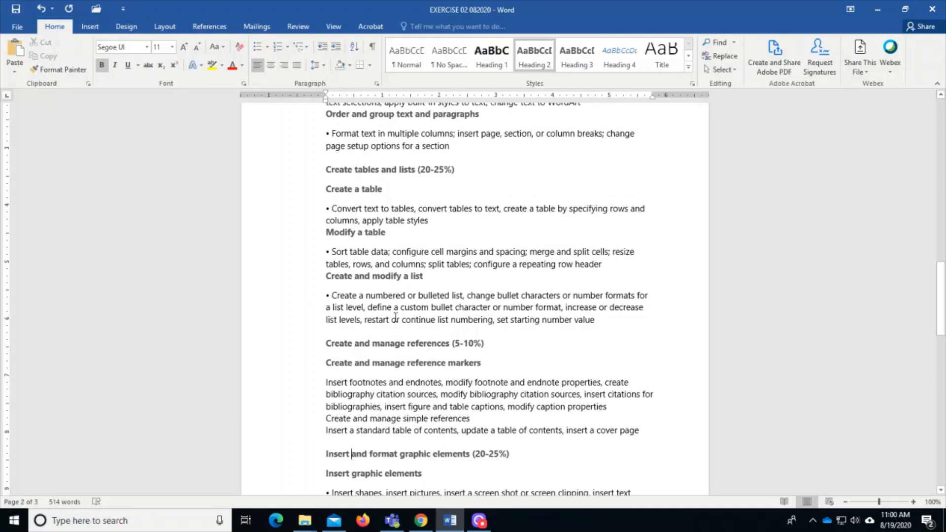
scroll(398, 394, up, 15)
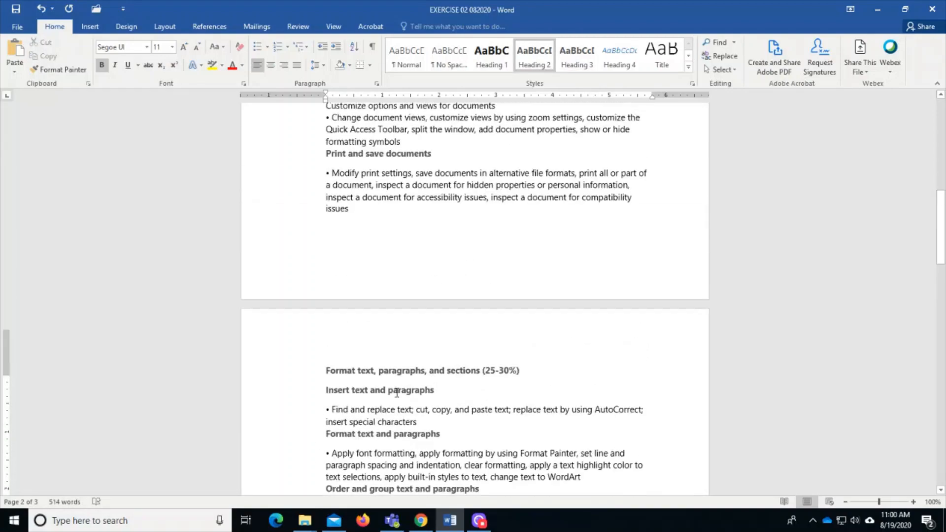
scroll(397, 393, up, 8)
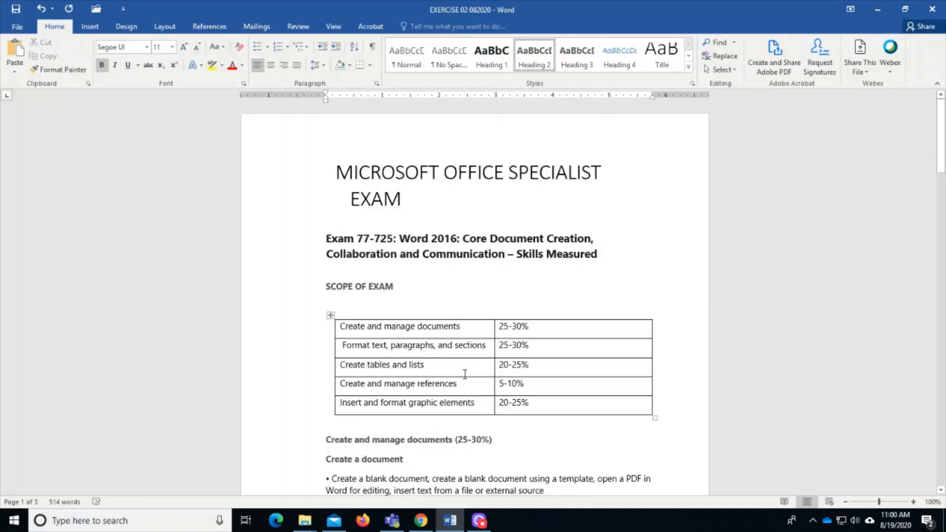
Step: Examine the body text under the "Create a document", "Format a document" and following Heading 3 lines
scroll(411, 348, down, 3)
click(403, 338)
drag(420, 385, 313, 339)
scroll(469, 320, down, 3)
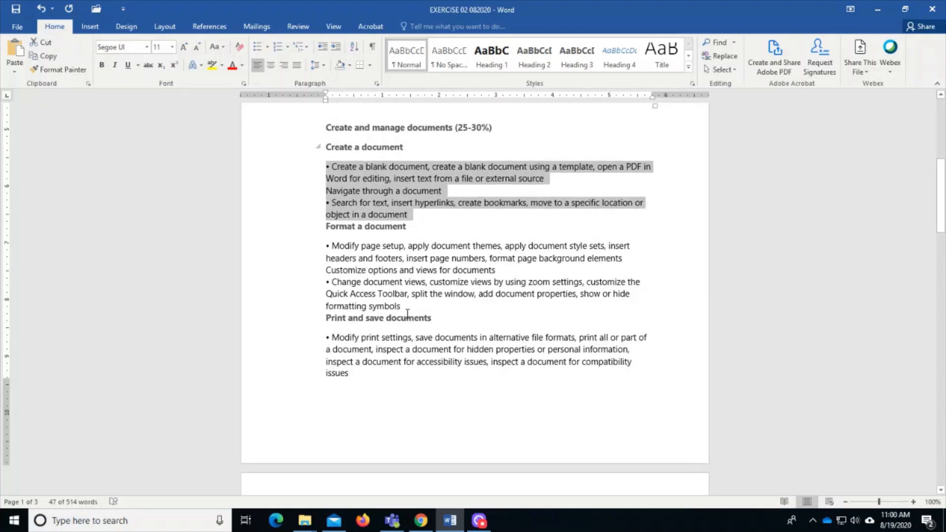
drag(404, 306, 332, 246)
scroll(329, 277, down, 6)
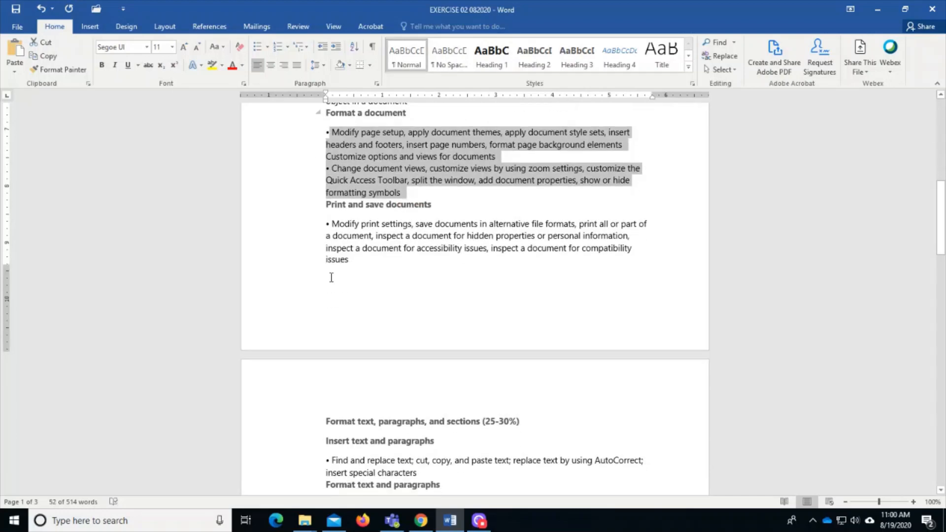
click(357, 206)
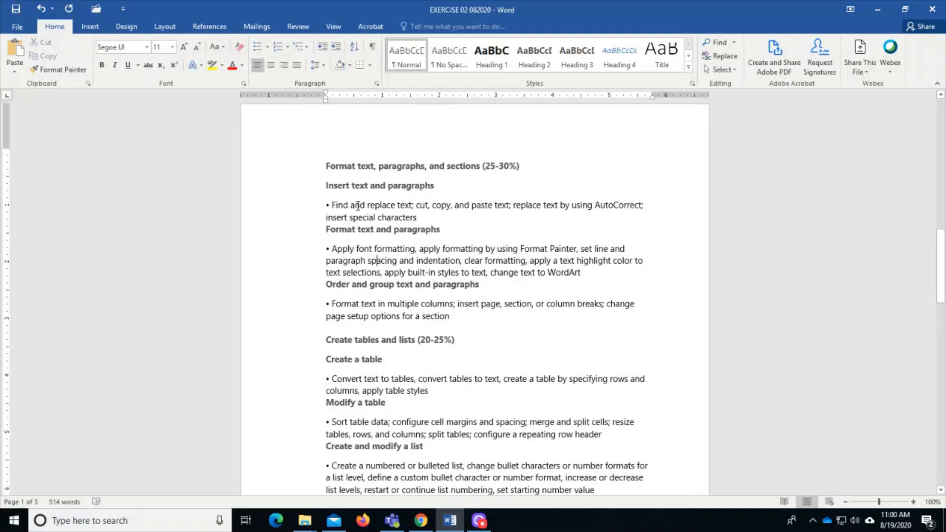
scroll(525, 273, up, 4)
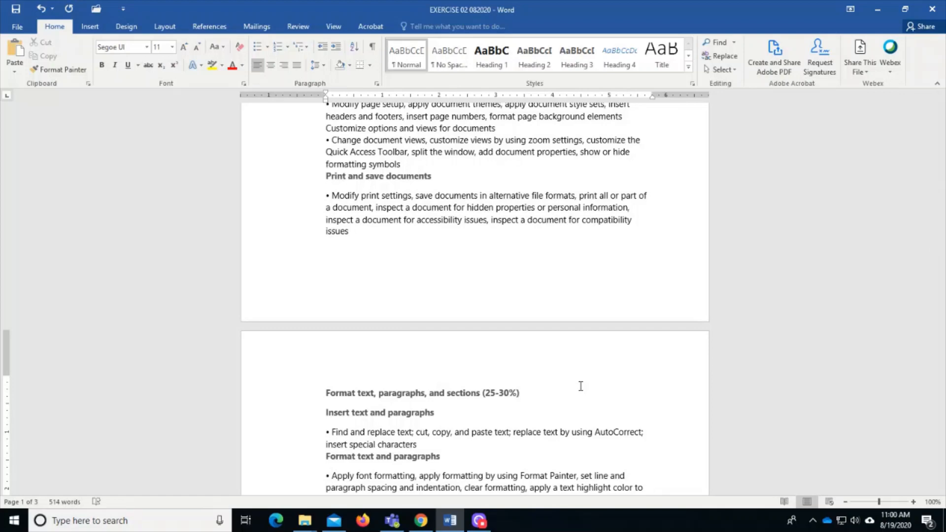
scroll(485, 319, up, 12)
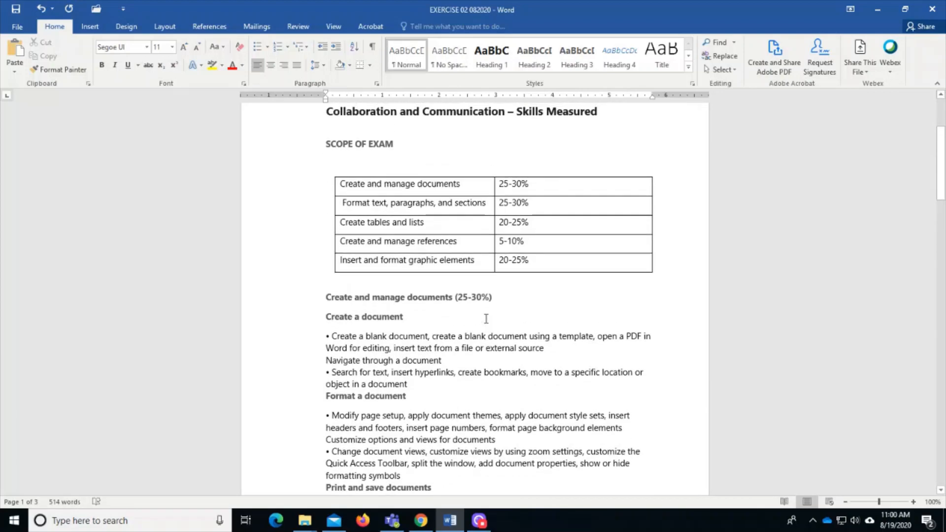
scroll(486, 319, up, 3)
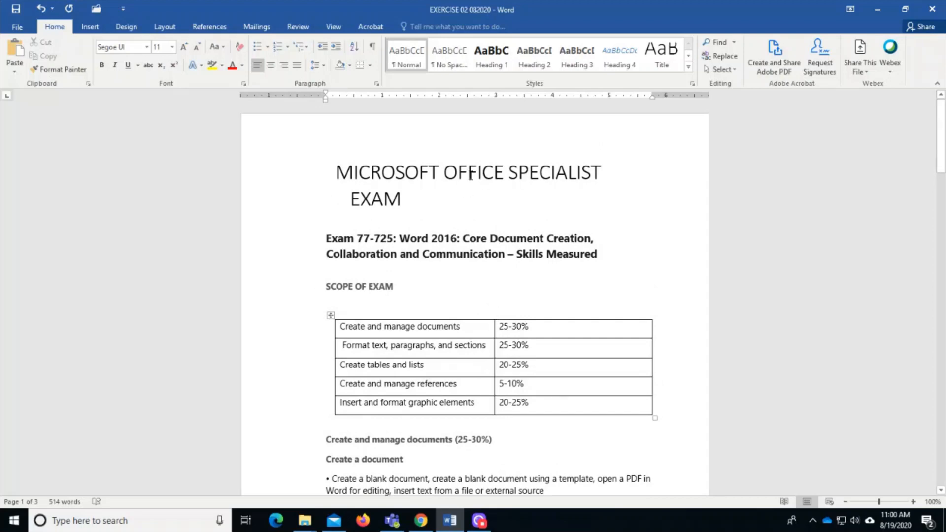
scroll(499, 225, down, 8)
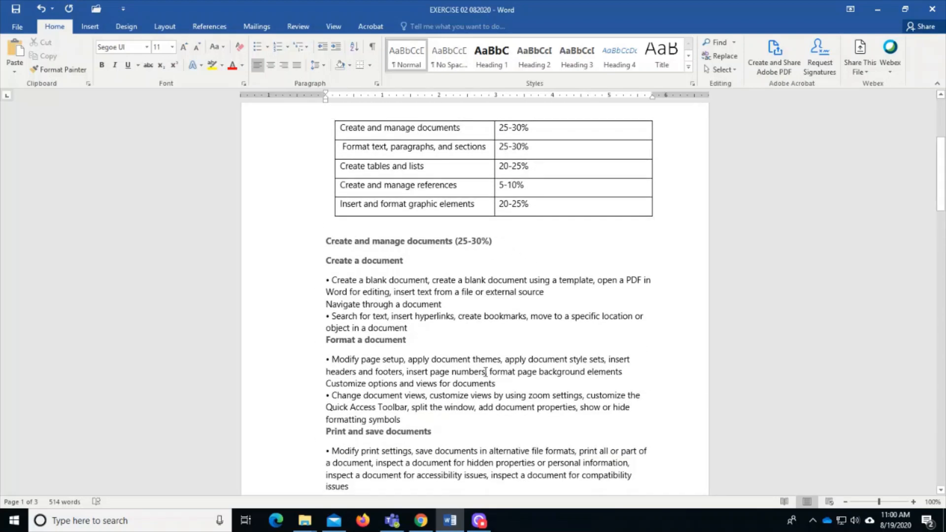
scroll(486, 372, up, 8)
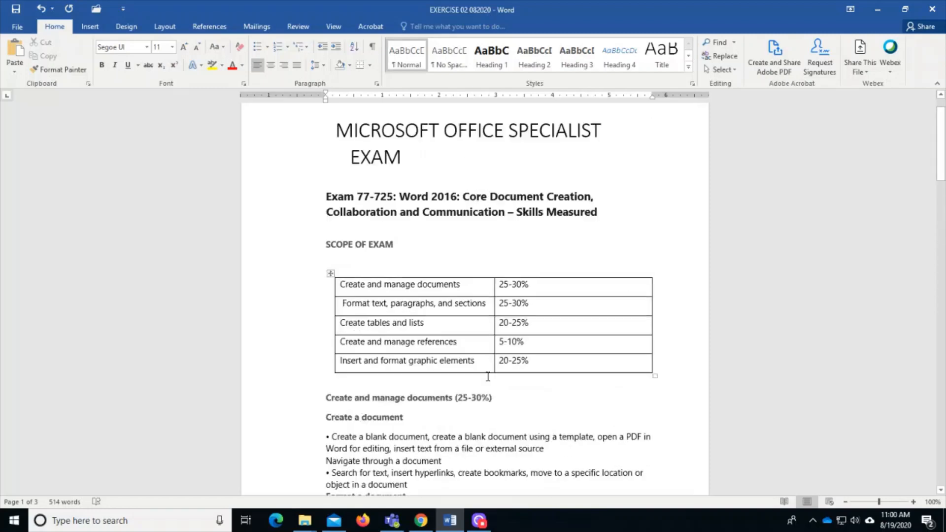
scroll(487, 376, down, 6)
scroll(488, 378, down, 10)
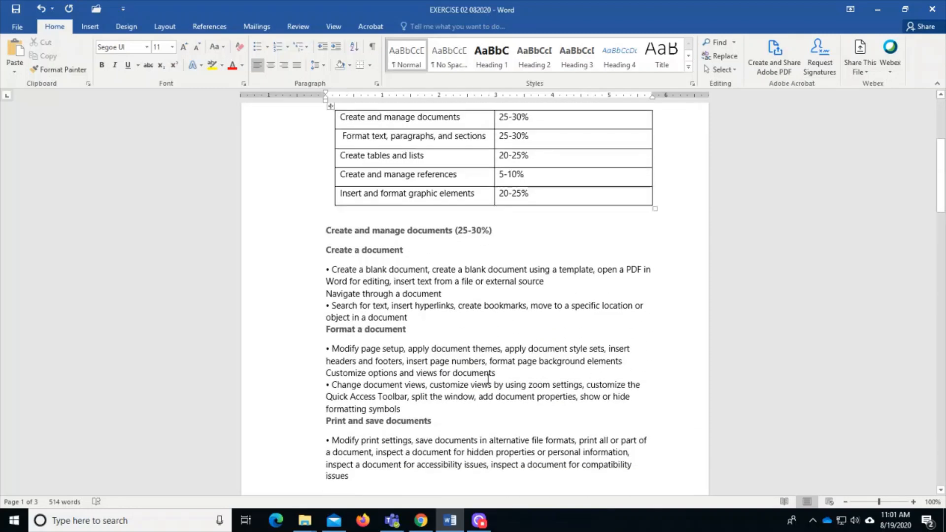
Step: Lay out the text from "Create a document" through the "Print and save documents" paragraph in two columns
scroll(478, 379, up, 9)
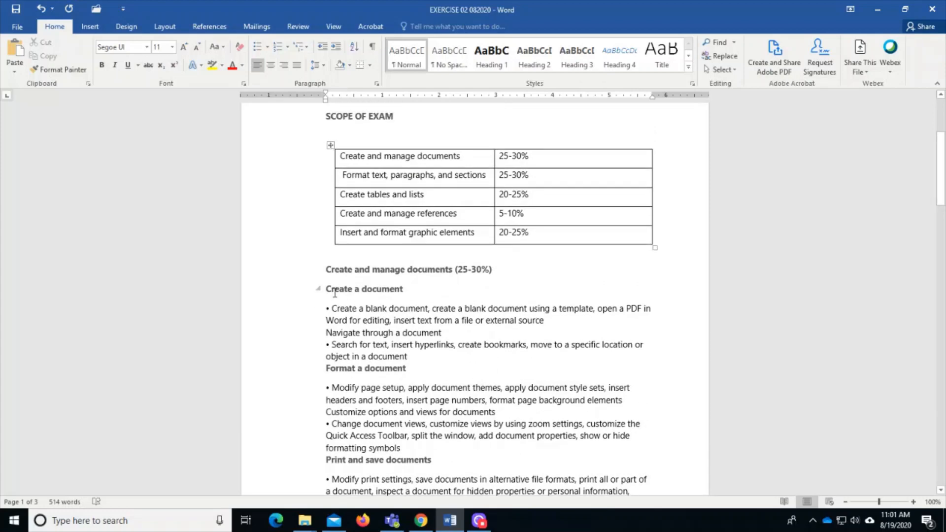
drag(326, 289, 499, 343)
scroll(498, 343, down, 8)
scroll(499, 343, down, 1)
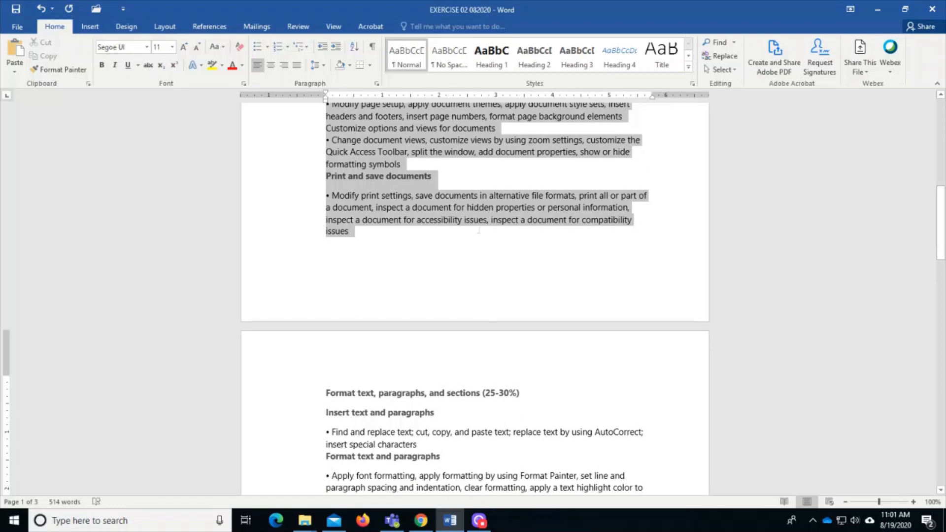
scroll(477, 276, up, 2)
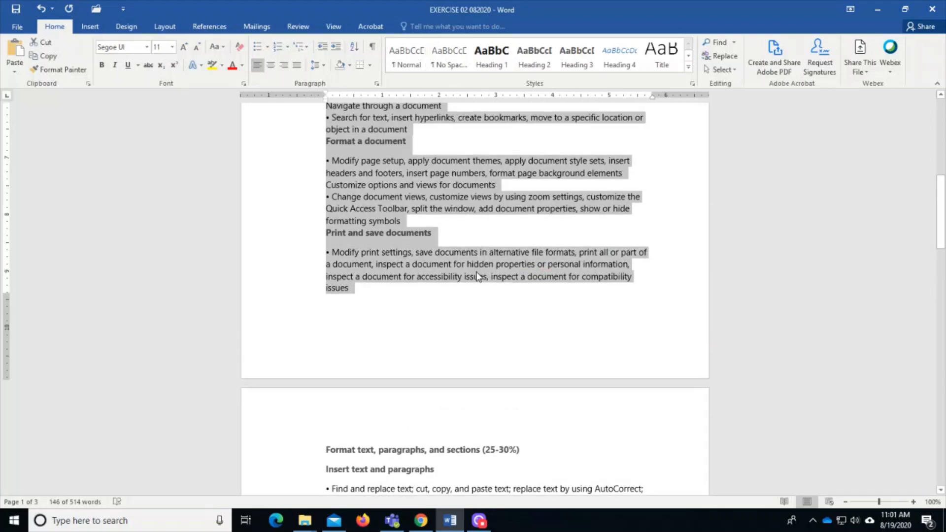
scroll(475, 271, up, 4)
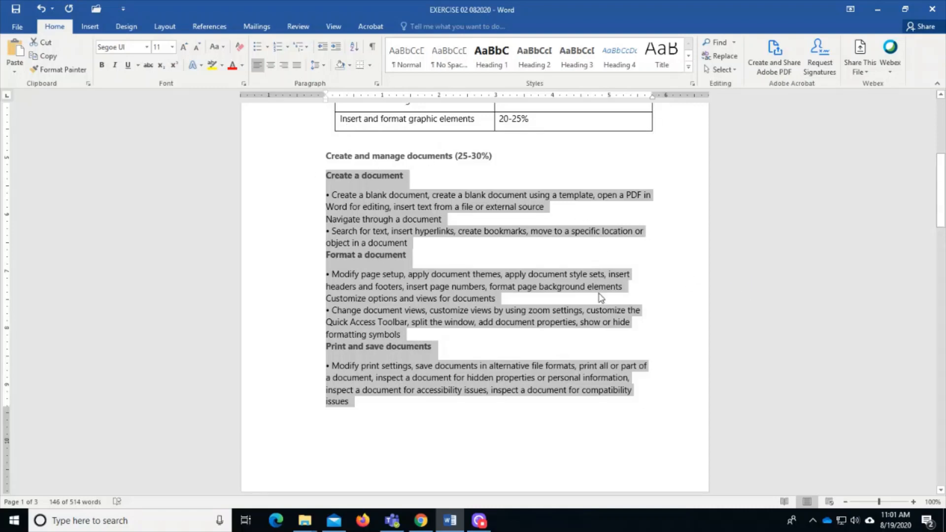
click(174, 29)
click(108, 73)
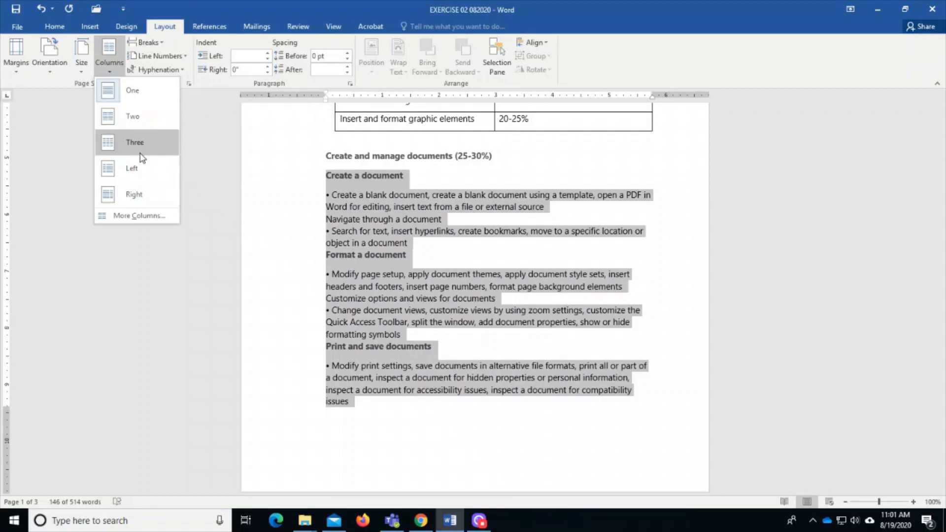
click(142, 123)
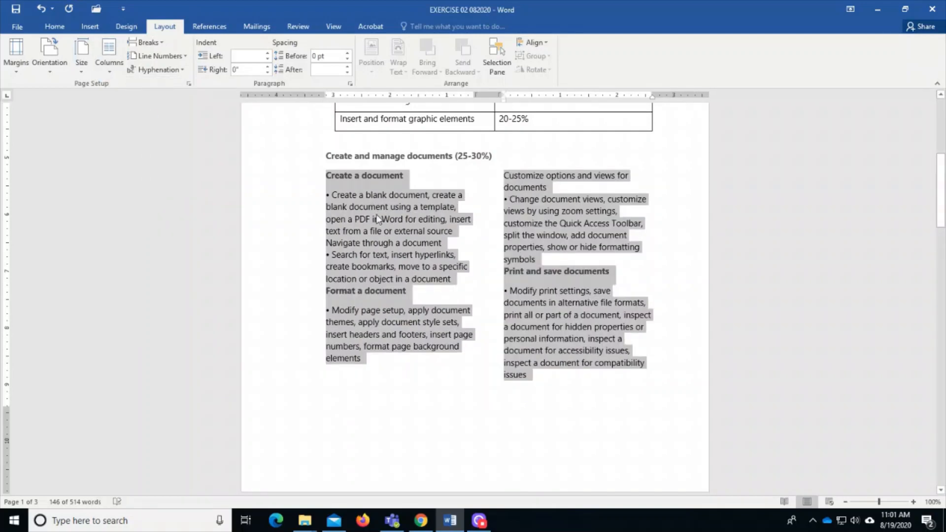
click(628, 304)
scroll(616, 340, down, 6)
scroll(616, 340, up, 7)
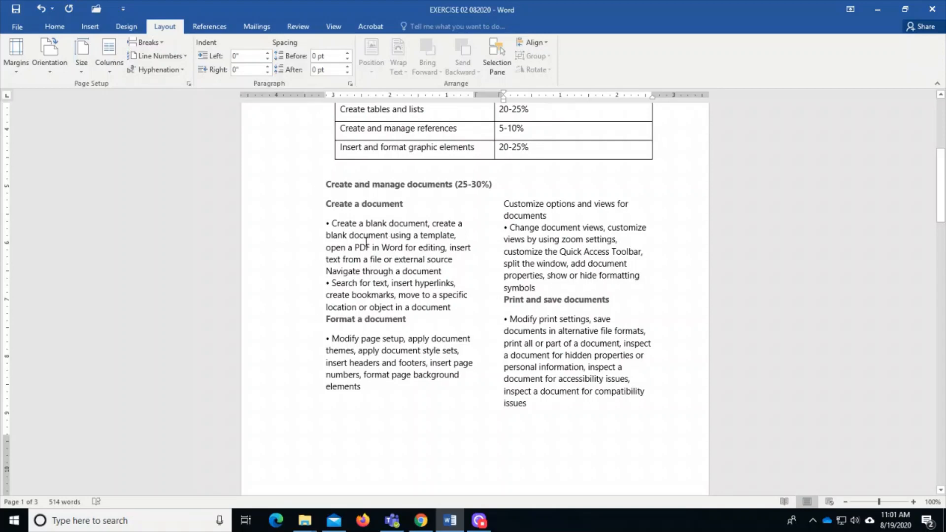
Step: Set the text from "Insert text and paragraphs" through the "Order and group text and paragraphs" bullet in two columns
scroll(493, 253, down, 15)
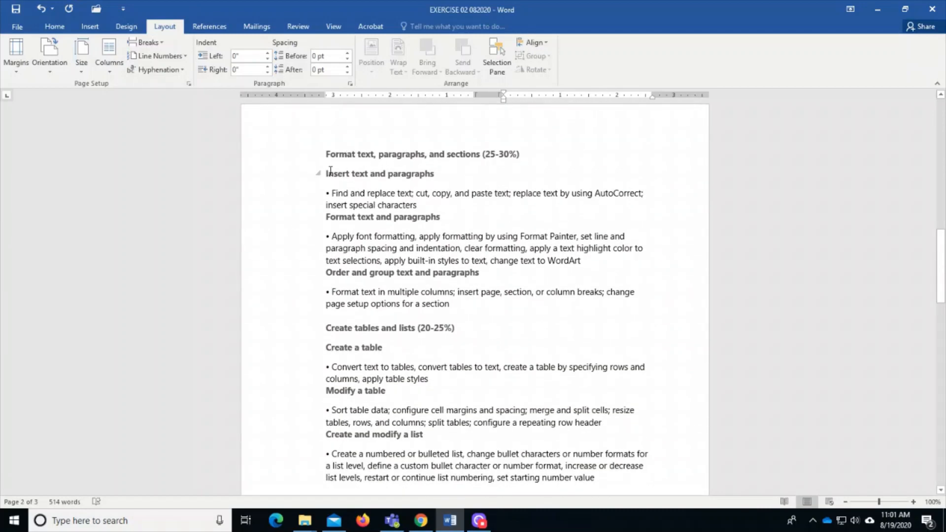
drag(326, 171, 484, 307)
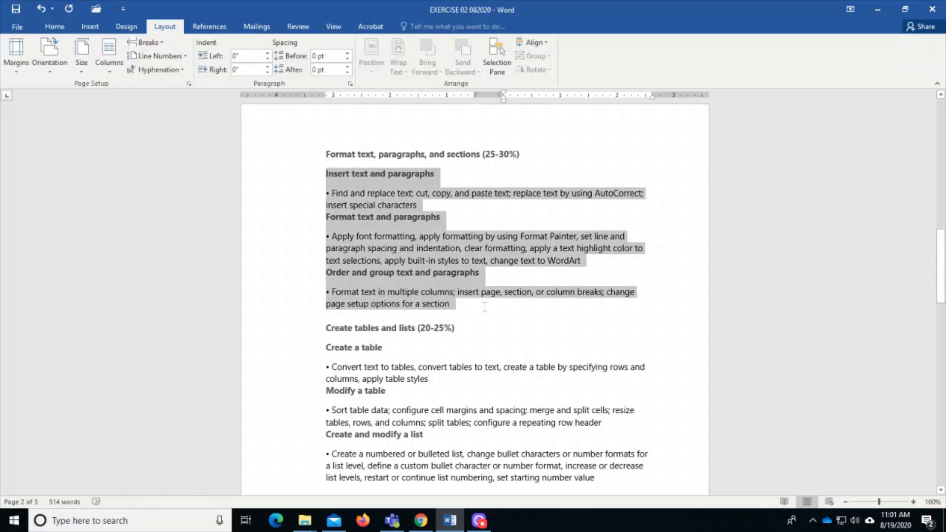
click(112, 73)
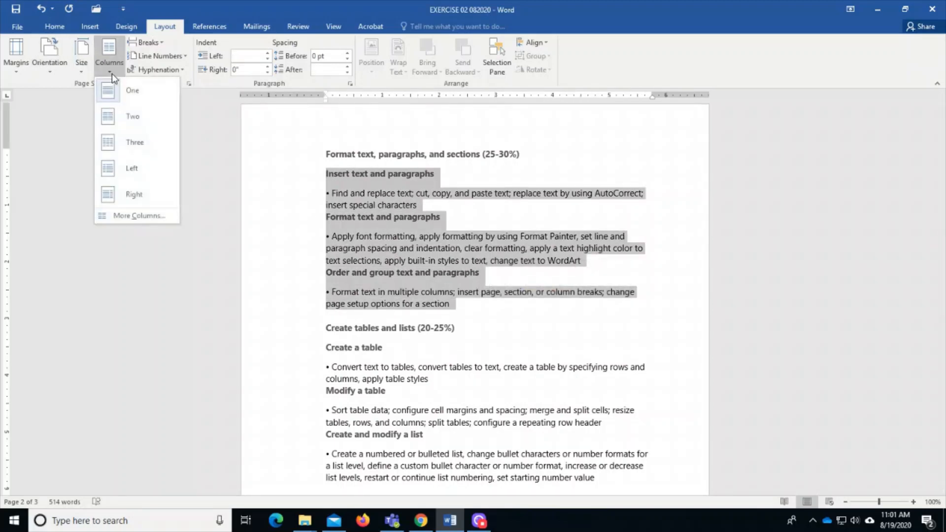
click(117, 116)
Step: Format the text from "Create a table" through the "Create and modify a list" bullet as two columns
scroll(542, 221, down, 3)
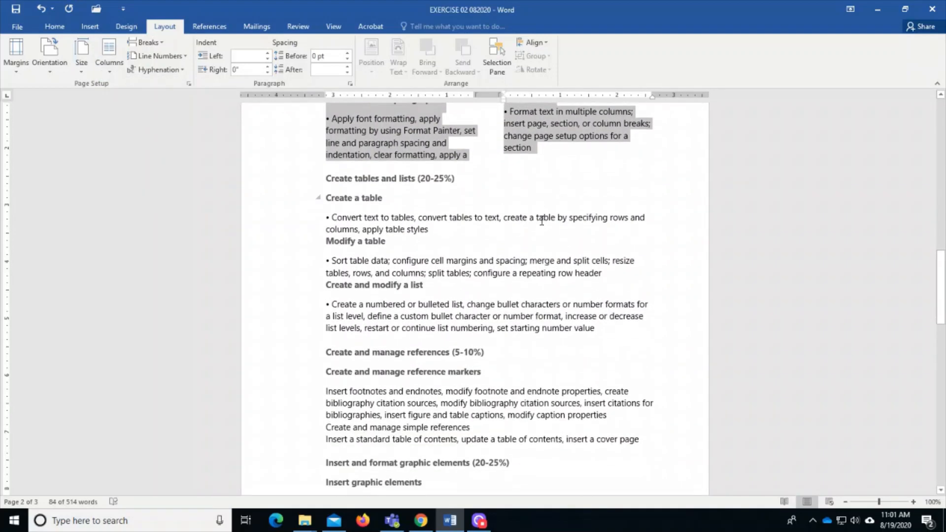
drag(326, 195, 597, 325)
click(118, 65)
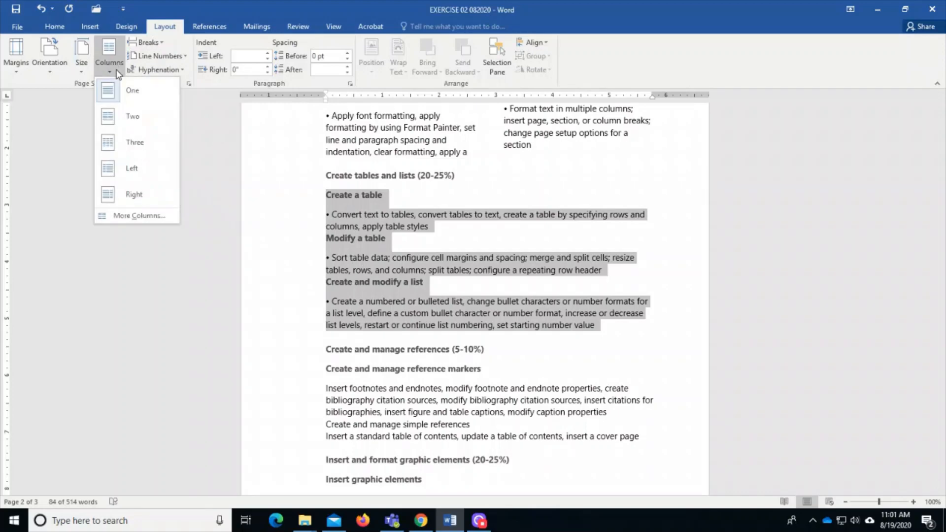
click(117, 116)
Step: Arrange the text under "Create and manage references (5-10%)", starting at "Create and manage reference markers", in two columns
scroll(418, 245, down, 2)
scroll(418, 245, down, 2)
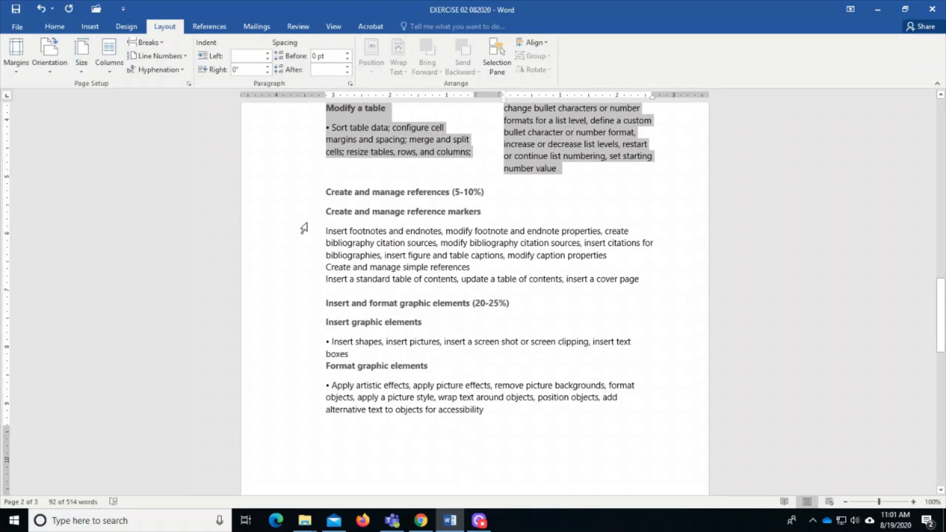
drag(326, 211, 655, 281)
click(109, 61)
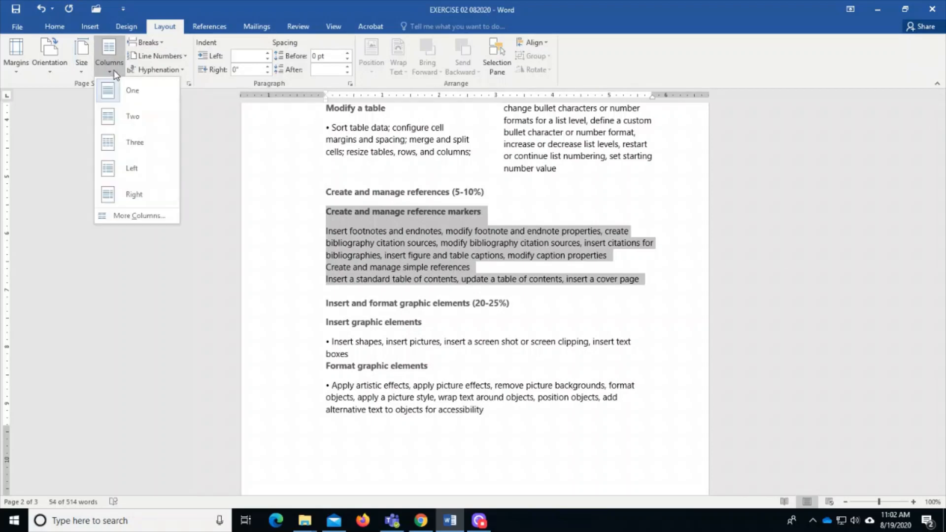
click(131, 119)
scroll(481, 241, down, 5)
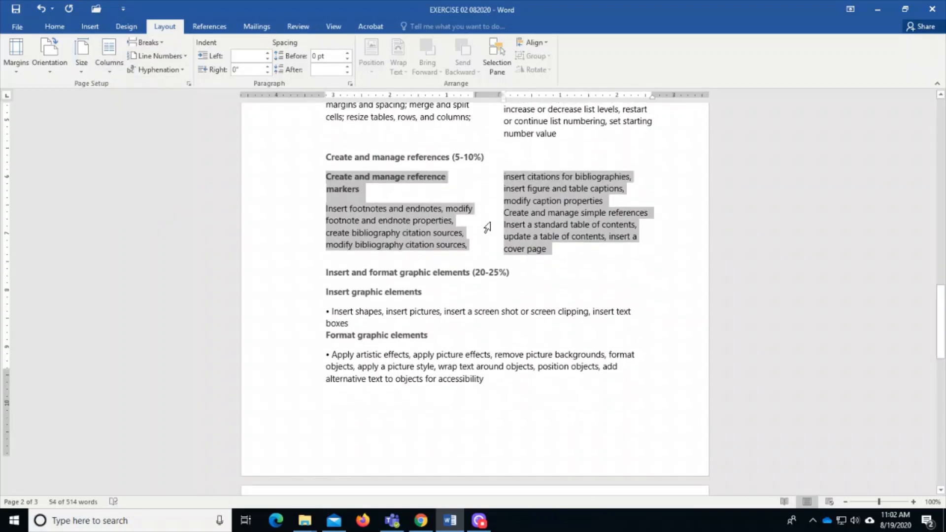
scroll(488, 232, up, 6)
click(443, 268)
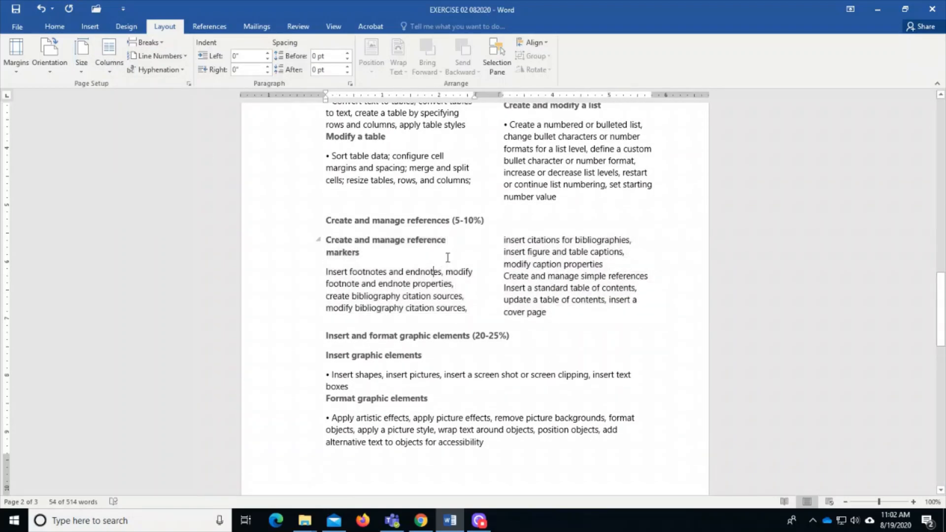
scroll(486, 246, down, 3)
scroll(487, 245, up, 2)
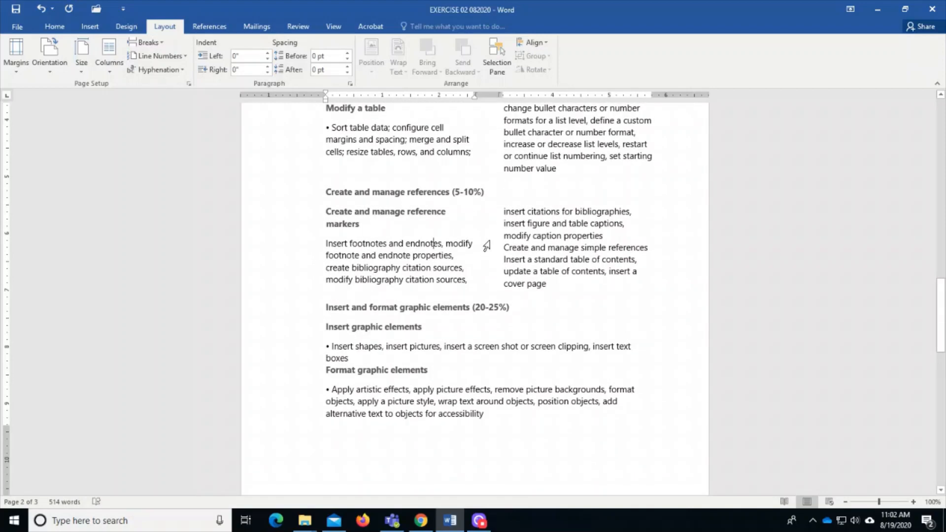
Step: Lay out the text from "Insert graphic elements" through the "Insert and format SmartArt graphics" bullet in two columns
scroll(392, 327, down, 3)
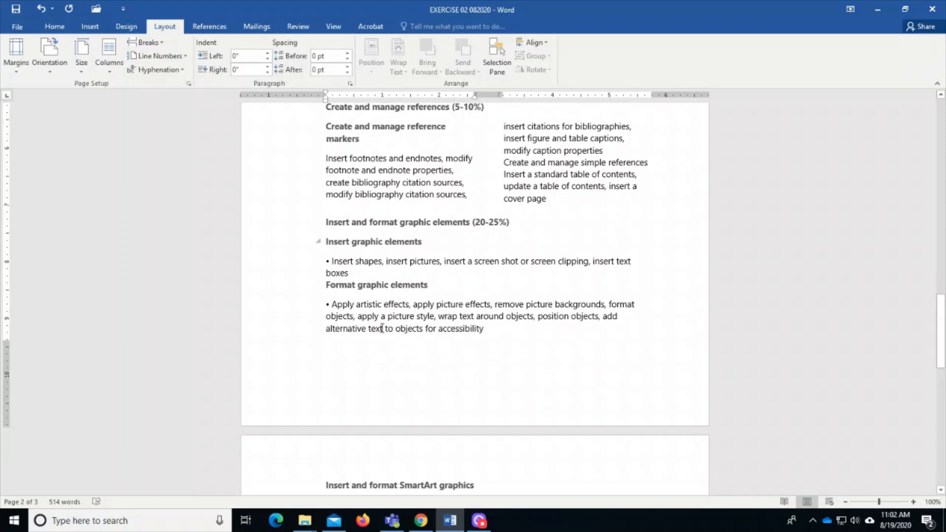
drag(327, 243, 517, 373)
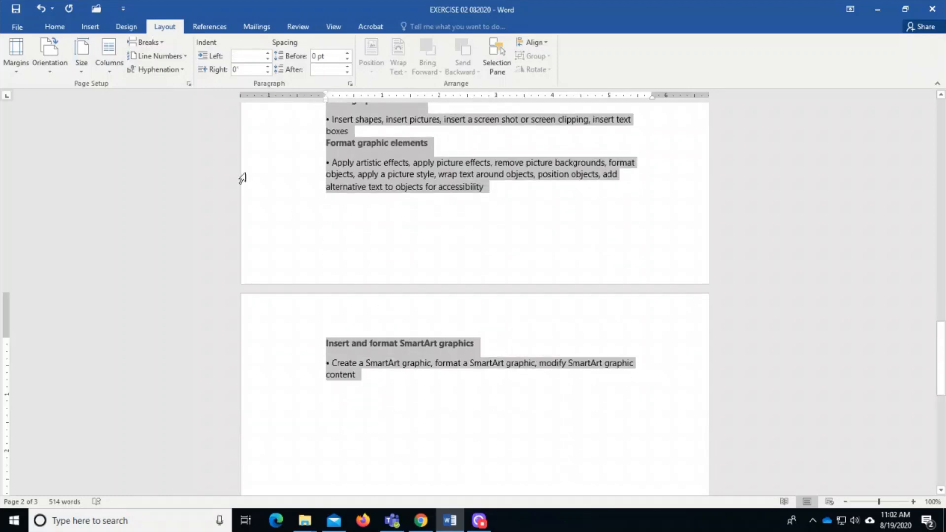
click(111, 65)
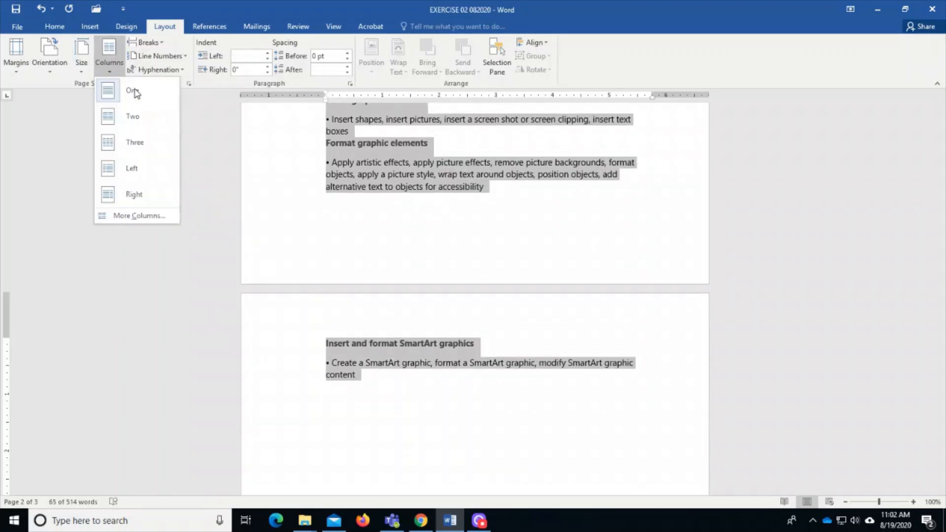
click(138, 125)
Step: Justify the "Create and manage documents" text from the "Create a blank document" bullet through the "Print and save documents" paragraph
scroll(400, 347, up, 15)
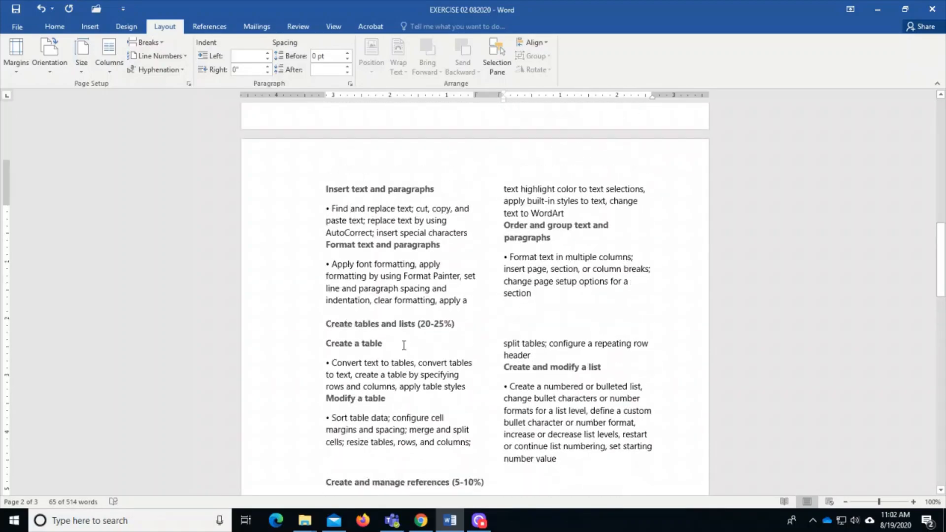
scroll(404, 344, up, 10)
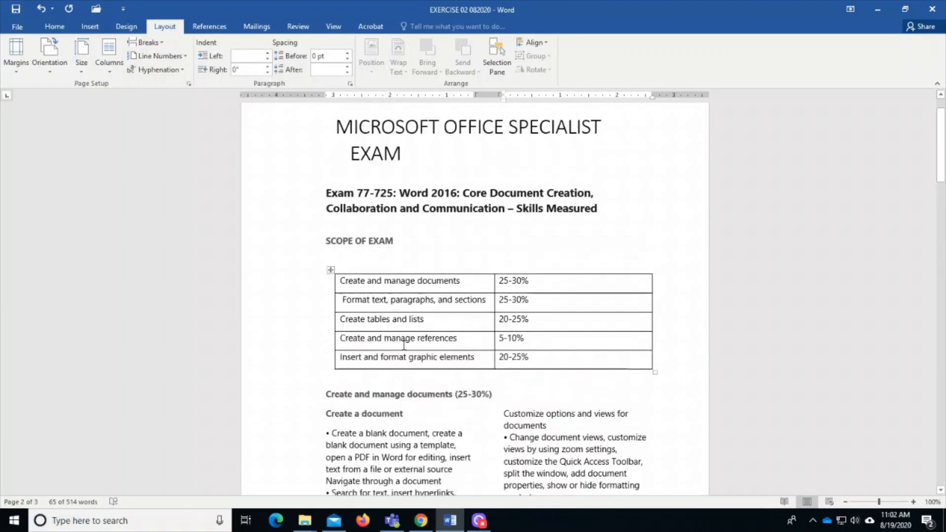
scroll(404, 345, down, 10)
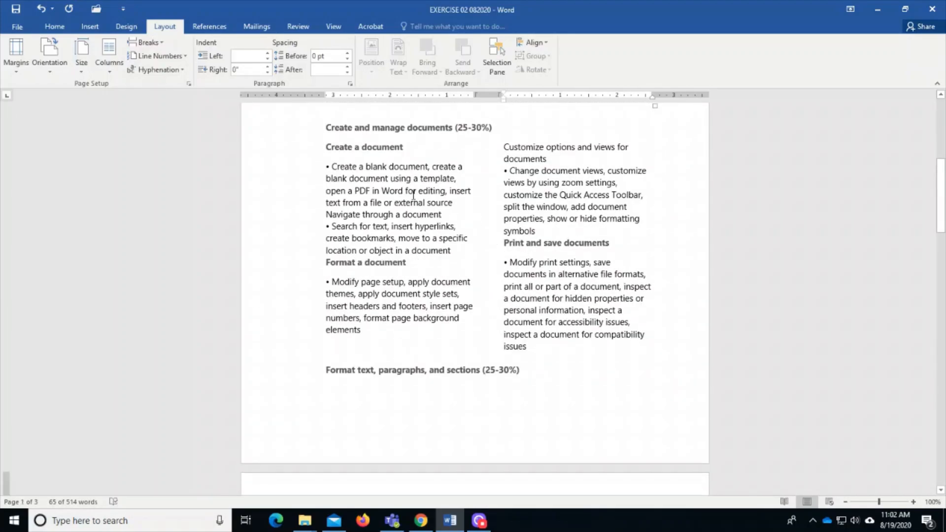
click(427, 190)
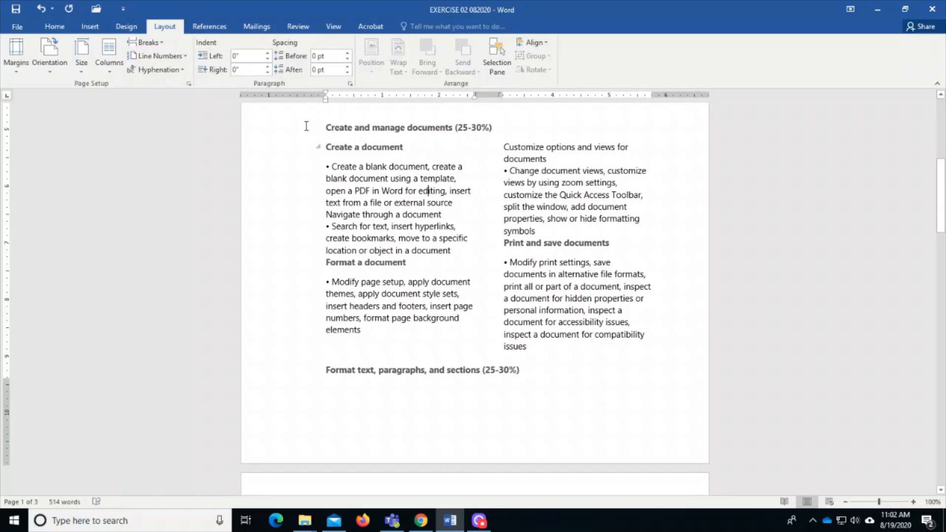
click(55, 26)
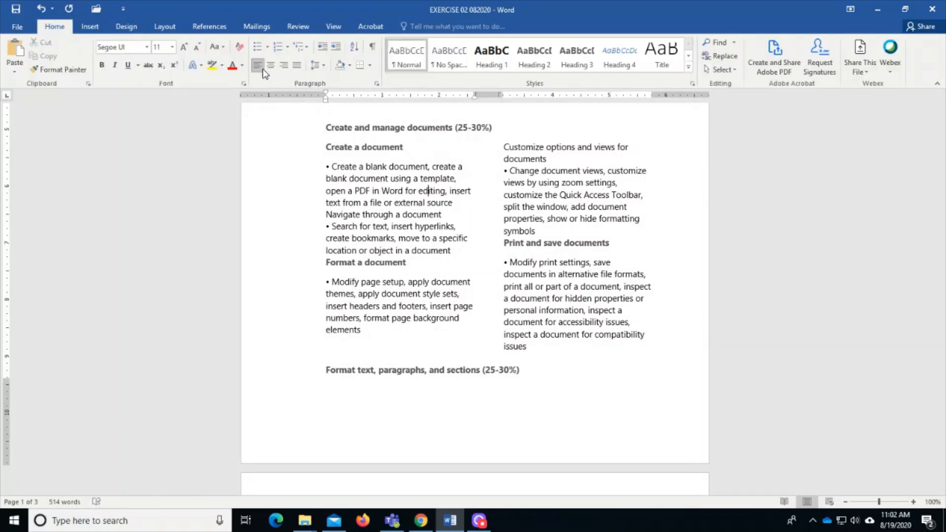
scroll(510, 251, down, 8)
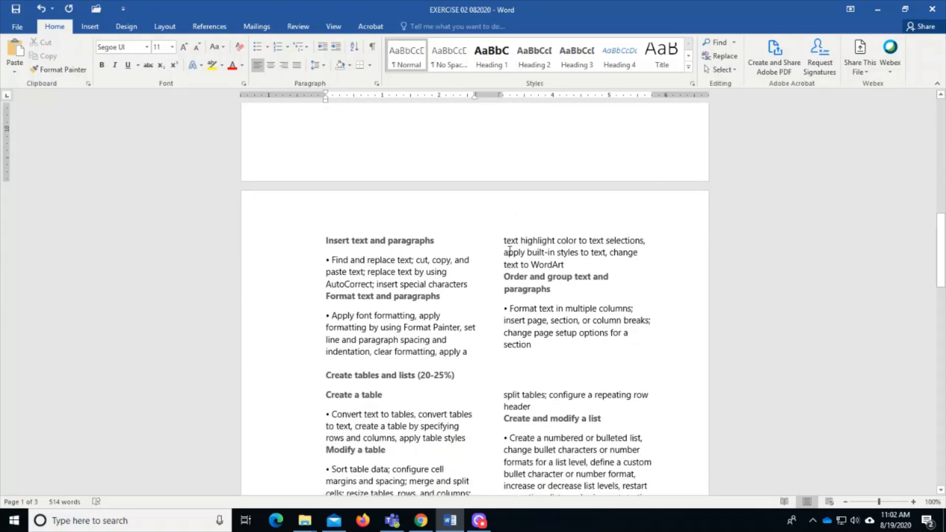
scroll(513, 256, up, 11)
scroll(518, 268, up, 10)
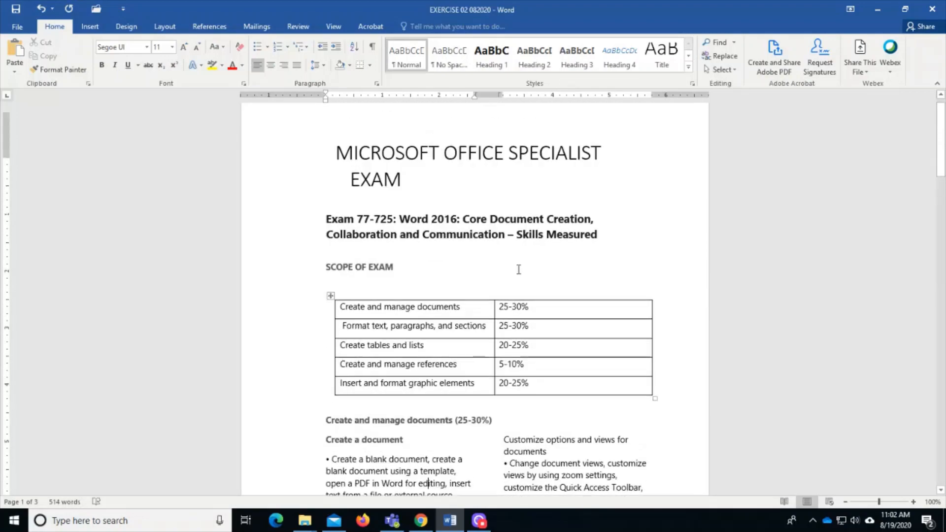
scroll(542, 296, down, 16)
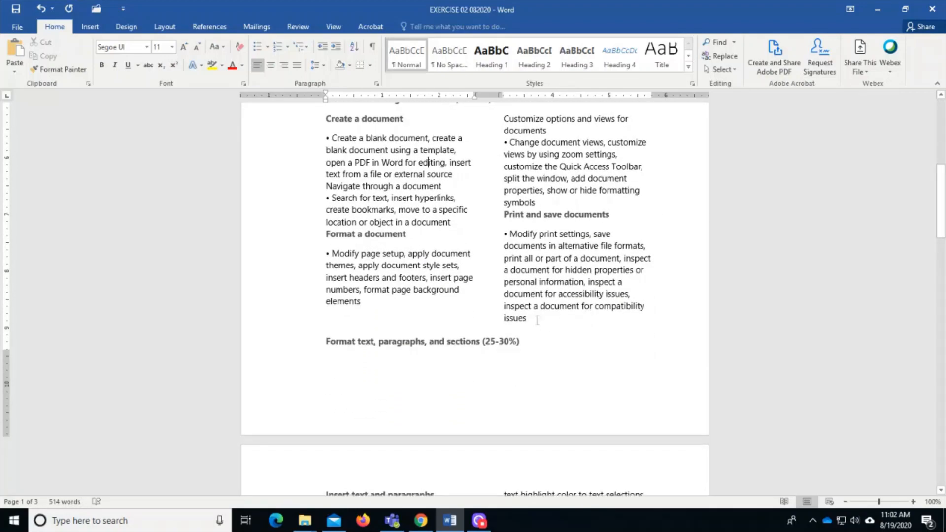
drag(534, 319, 323, 138)
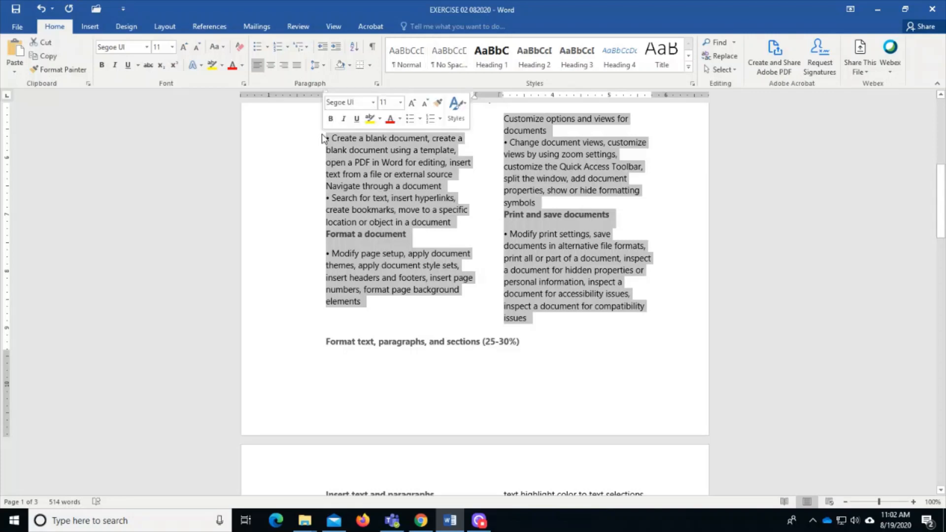
click(297, 65)
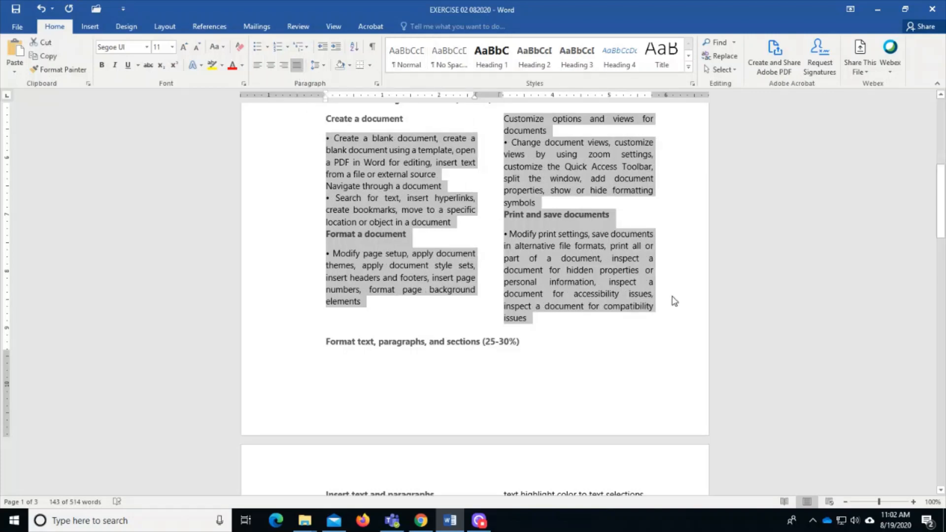
click(532, 378)
Step: Justify the two-column text below "Insert text and paragraphs" and all the text under "Create tables and lists (20-25%)"
scroll(537, 320, down, 13)
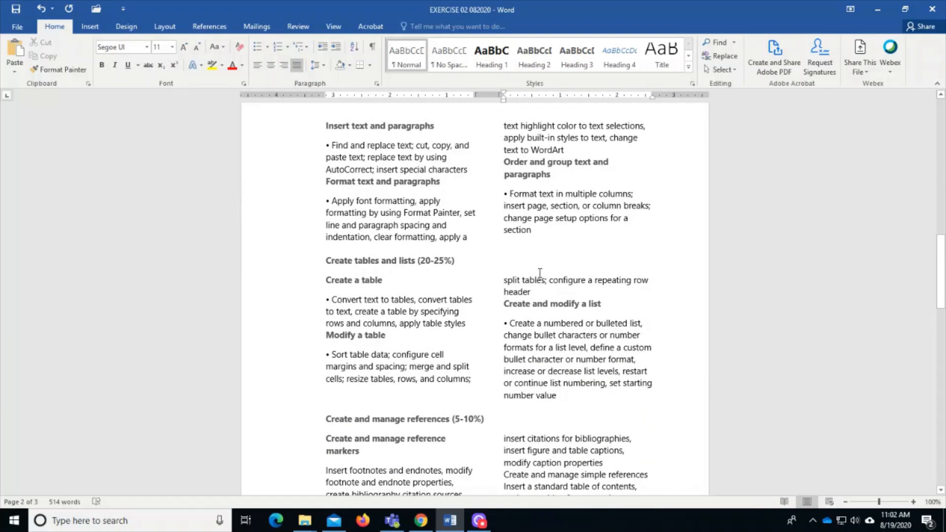
drag(538, 234, 332, 147)
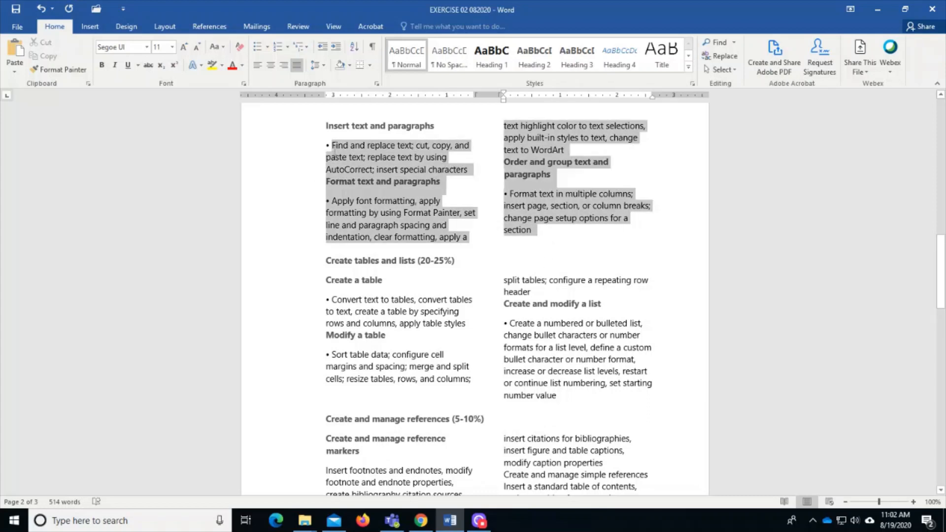
click(297, 65)
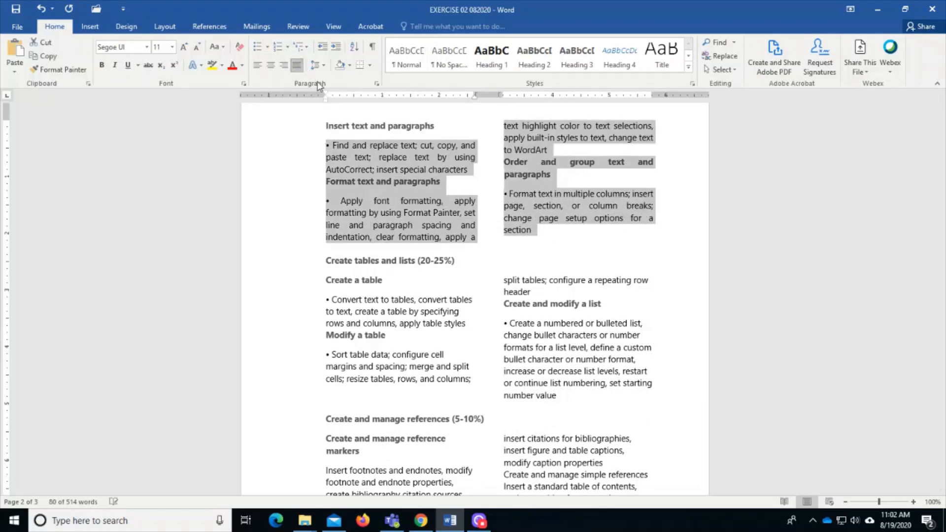
scroll(505, 300, down, 2)
drag(565, 310, 320, 195)
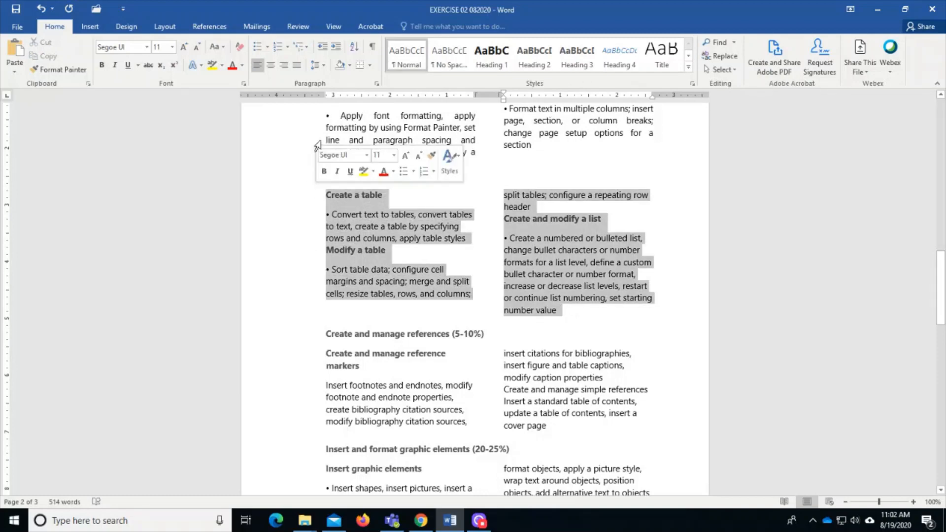
click(296, 64)
Step: Justify the two-column text under "Create and manage references (5-10%)" and under "Insert and format graphic elements (20-25%)"
scroll(522, 298, down, 5)
drag(552, 227, 311, 160)
click(296, 65)
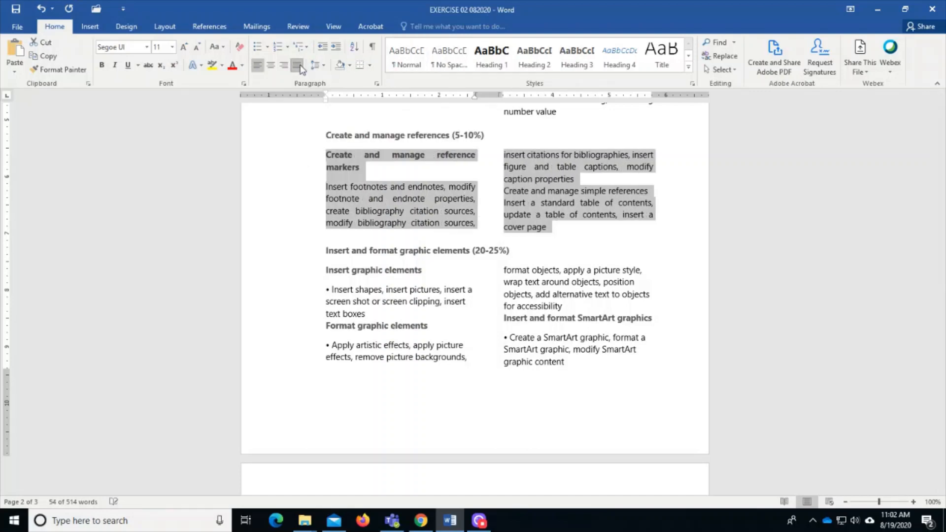
scroll(561, 374, down, 2)
scroll(561, 374, down, 1)
drag(569, 277, 325, 184)
click(298, 64)
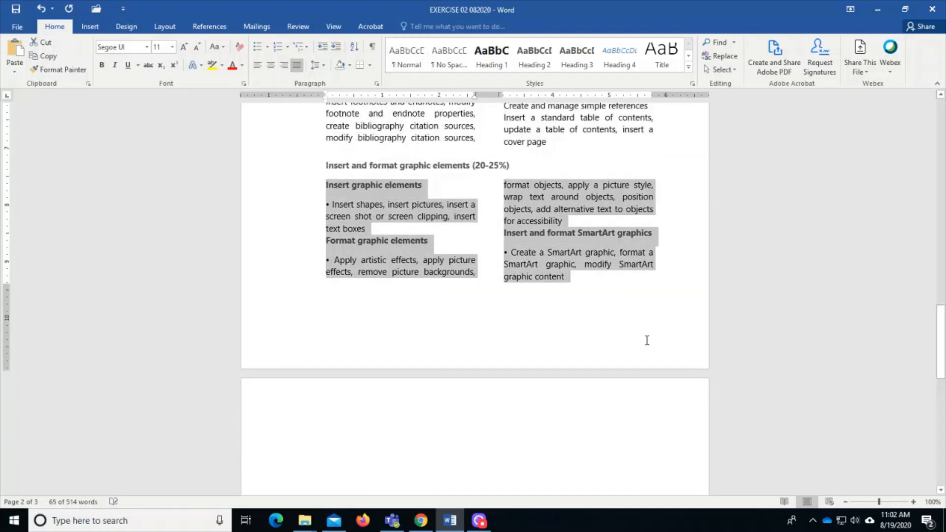
click(646, 338)
Step: Try to remove the blank last page by deleting forward from the end of the SmartArt graphics text, and undo the deletion
scroll(643, 344, down, 6)
scroll(654, 385, up, 6)
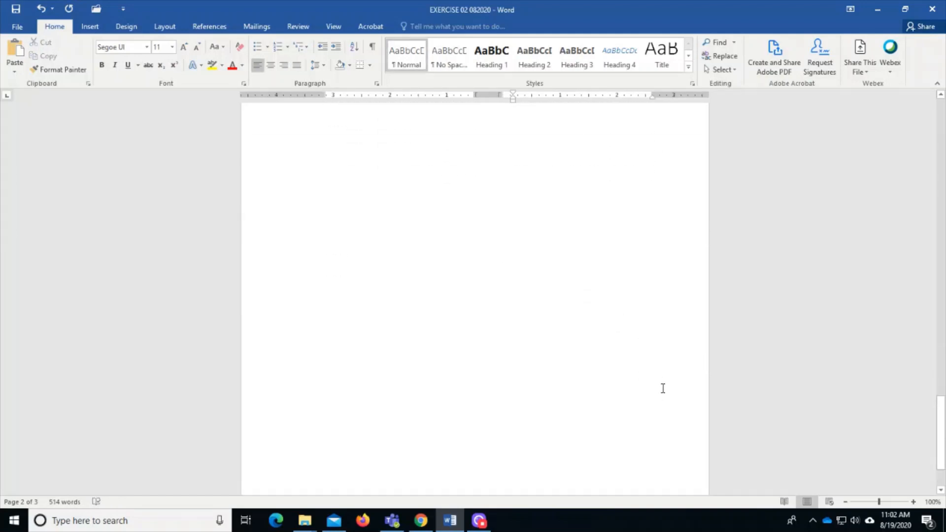
key(Delete)
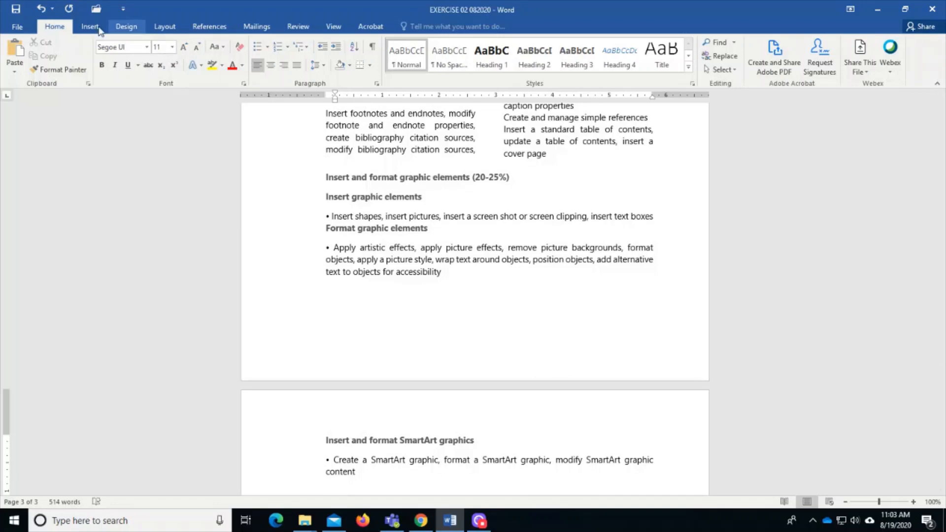
click(41, 9)
click(464, 326)
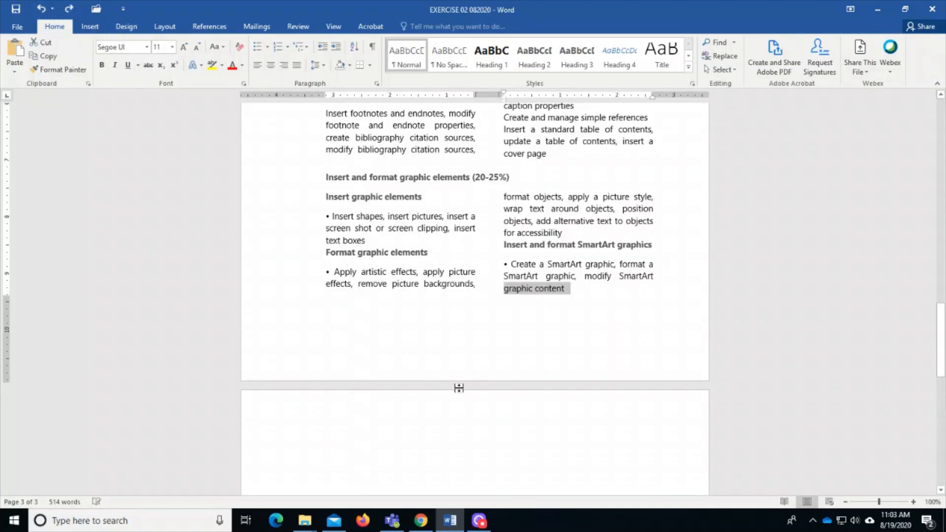
Step: Try to clear the empty paragraph on the blank third page, and undo the last deletion
scroll(458, 386, down, 3)
click(450, 362)
key(BackSpace)
key(BackSpace)
key(BackSpace)
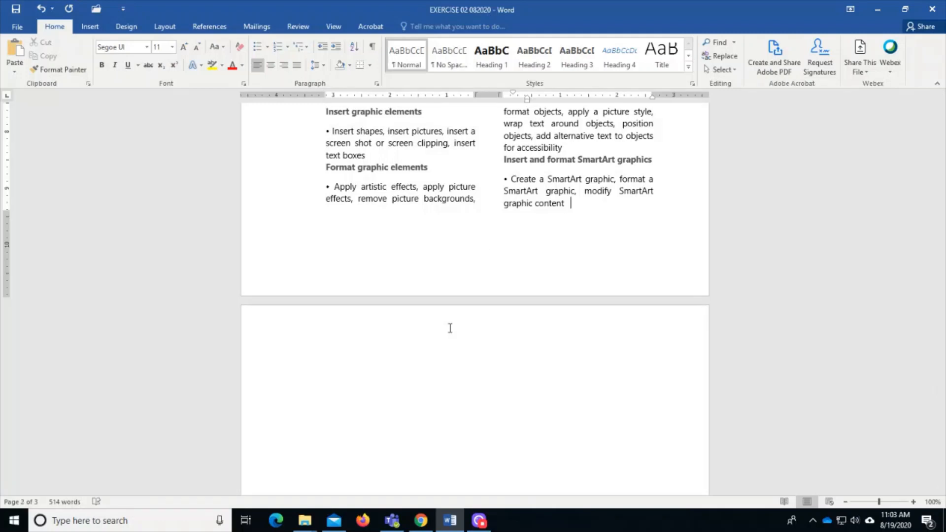
click(450, 328)
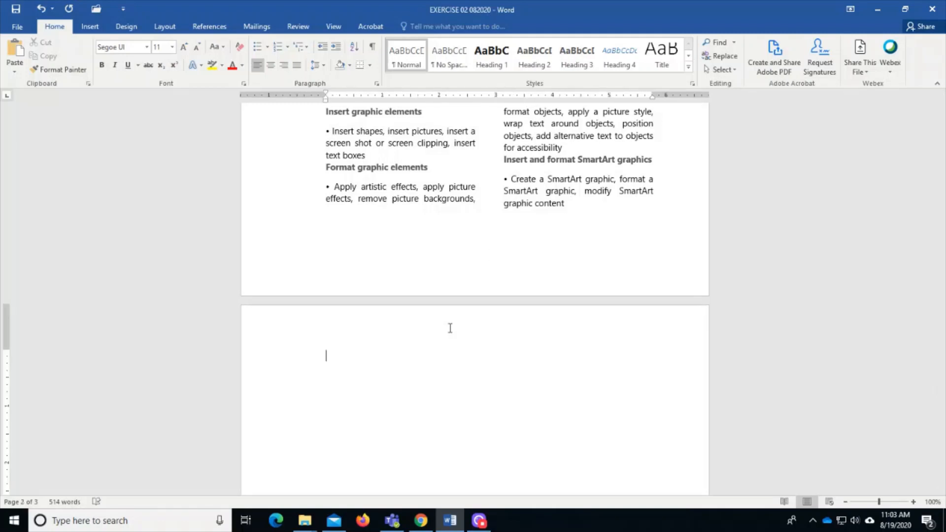
key(Delete)
key(BackSpace)
key(BackSpace)
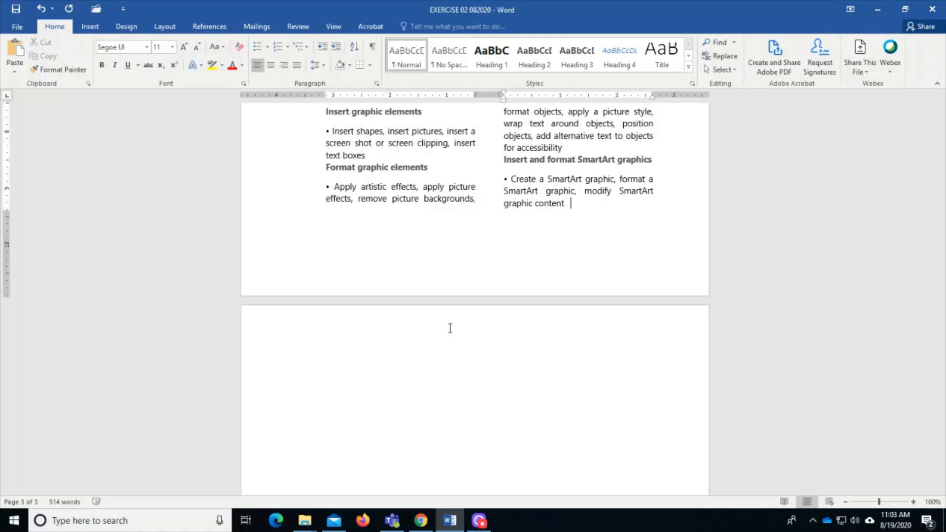
key(Delete)
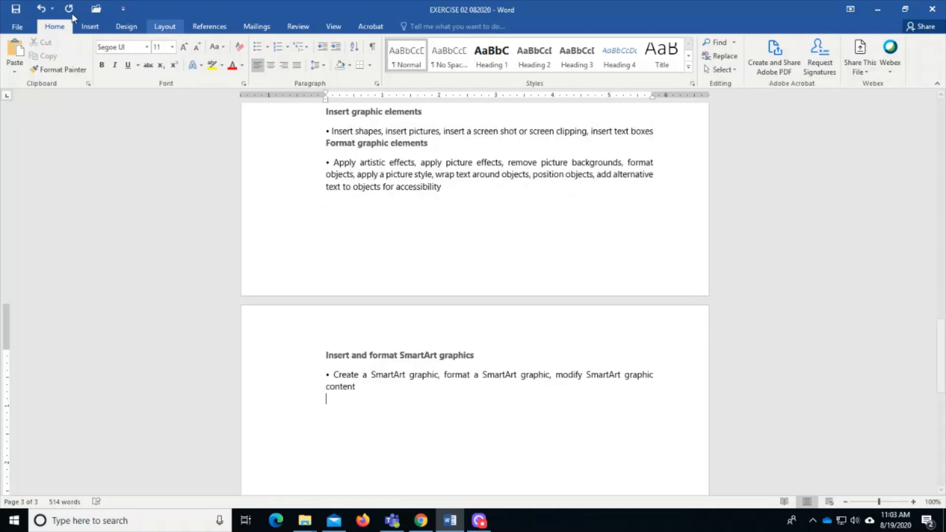
click(41, 8)
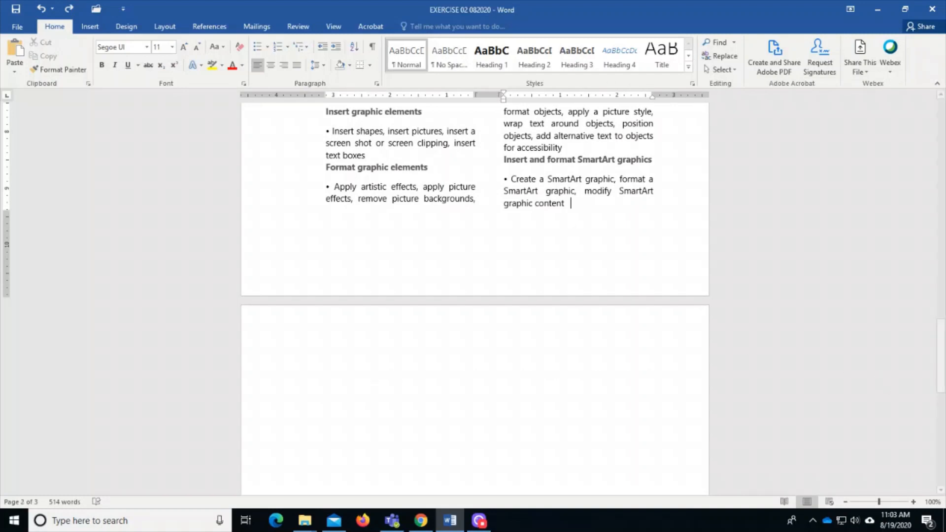
Step: Apply the Left column preset to the body text under "Insert and format graphic elements (20-25%)", leaving its heading out
scroll(498, 373, up, 1)
scroll(632, 363, down, 3)
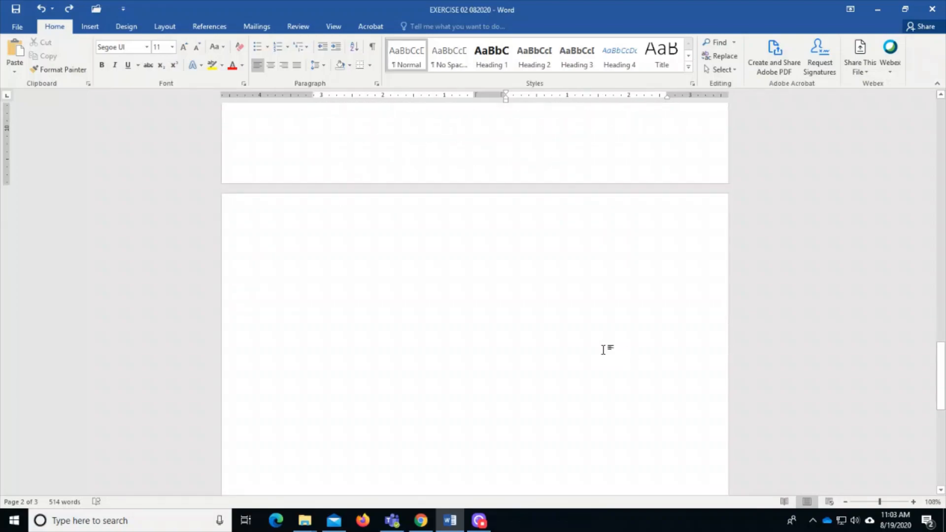
scroll(605, 352, up, 10)
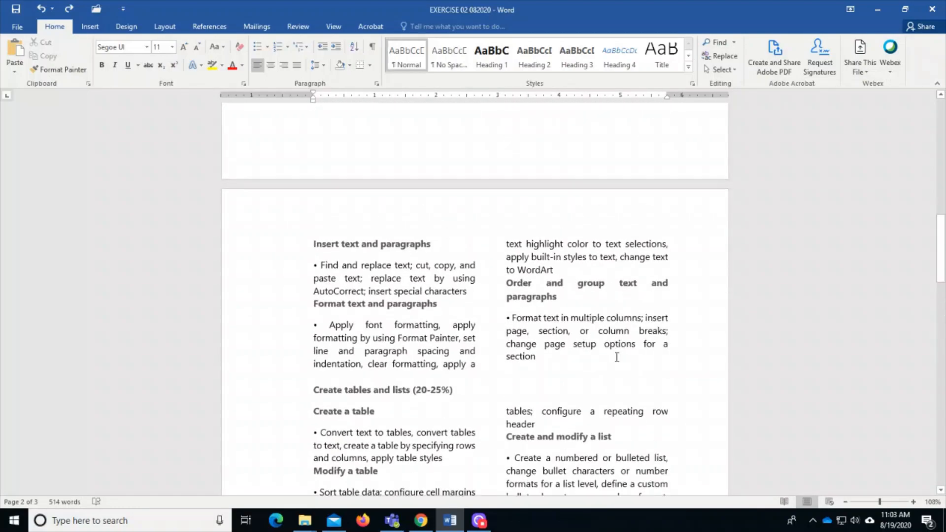
scroll(616, 357, up, 8)
scroll(617, 358, down, 16)
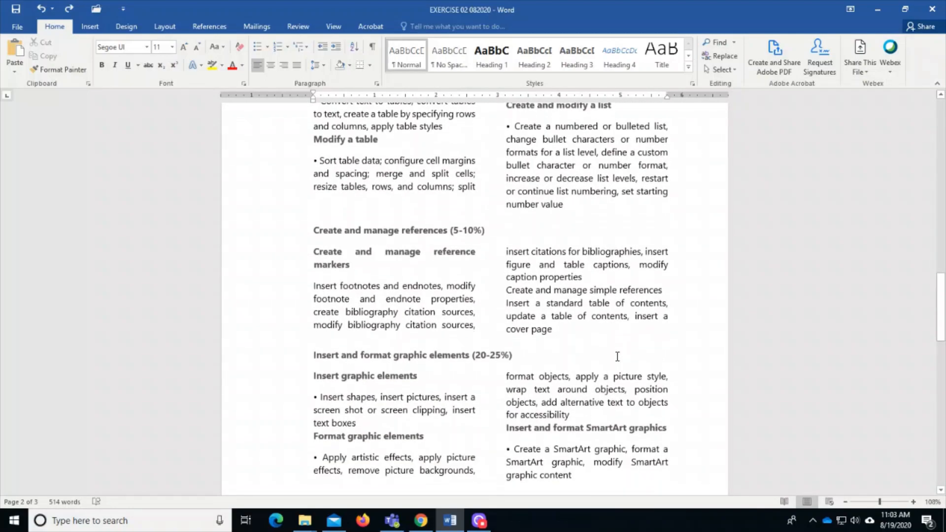
scroll(616, 356, down, 5)
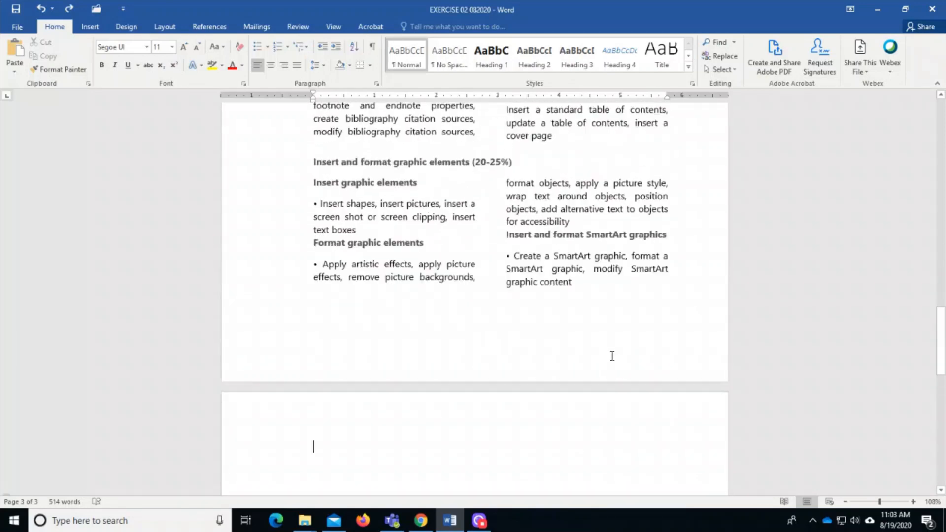
scroll(579, 407, up, 3)
drag(578, 415, 314, 302)
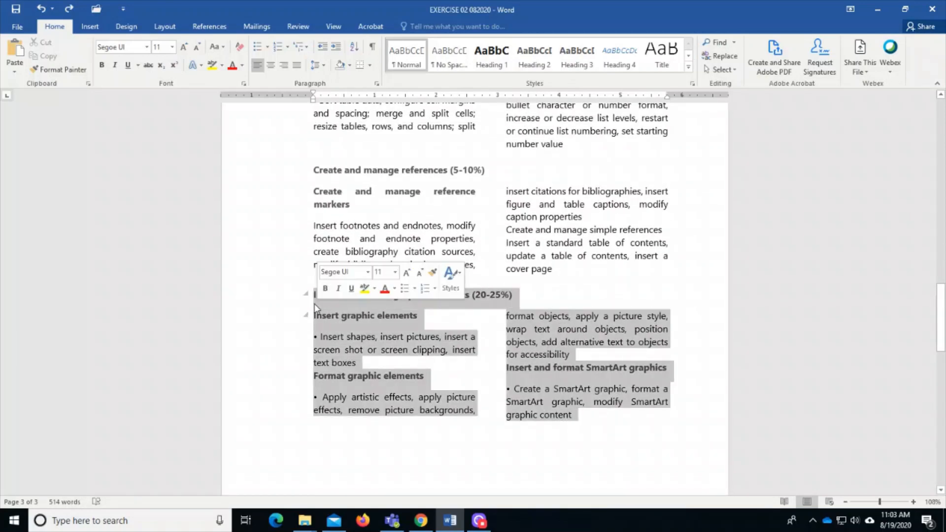
click(399, 365)
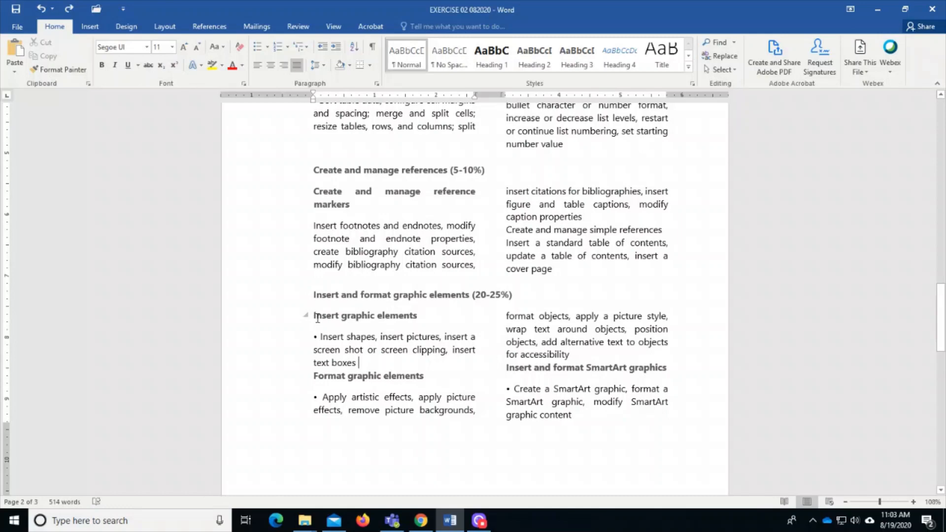
drag(422, 337, 576, 416)
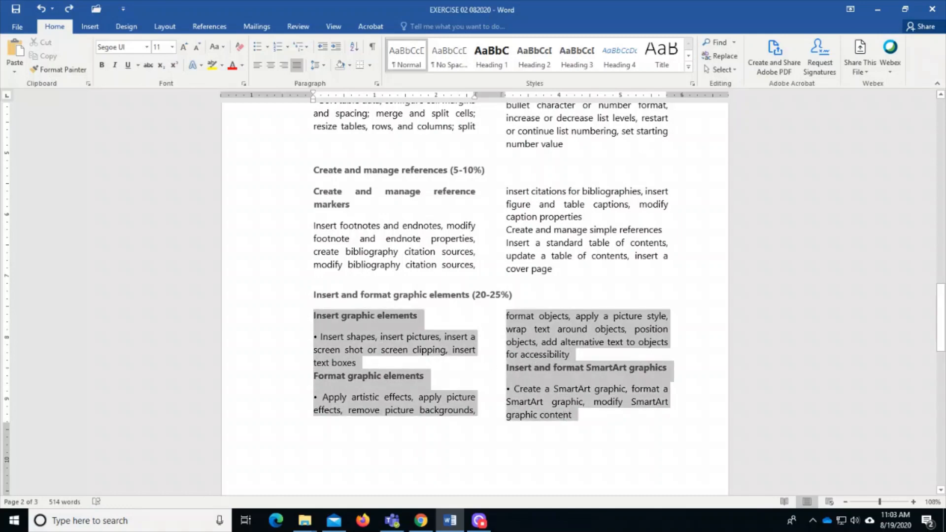
click(164, 27)
click(109, 59)
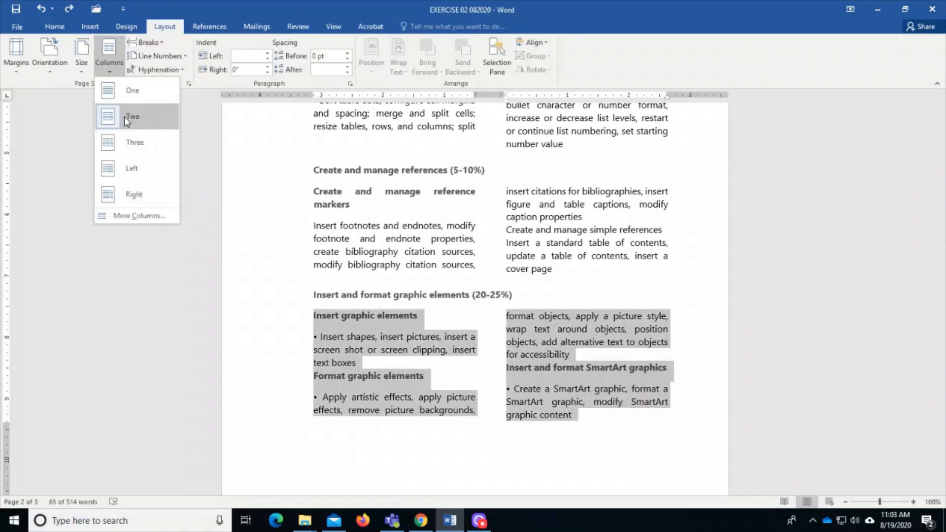
click(126, 170)
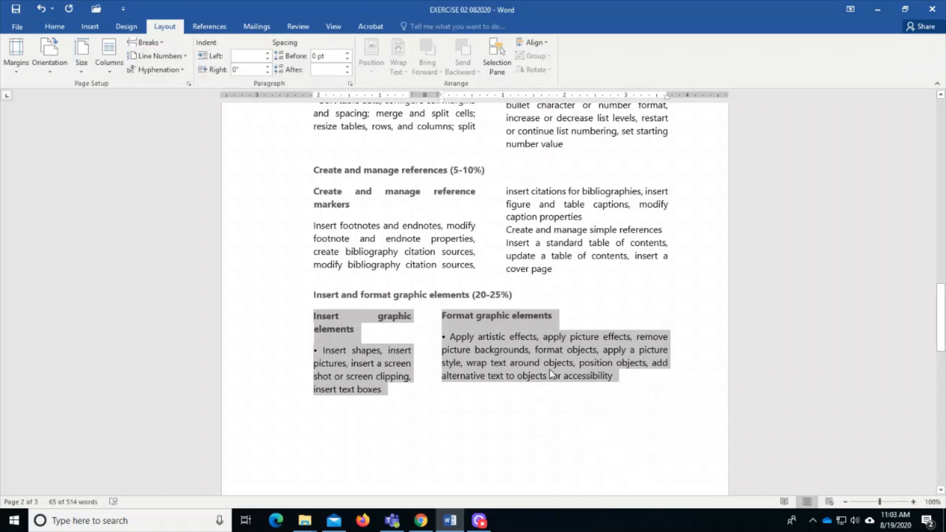
Step: Apply the Right column preset to the body text under "Create tables and lists (20-25%)"
scroll(599, 383, up, 1)
scroll(599, 382, up, 4)
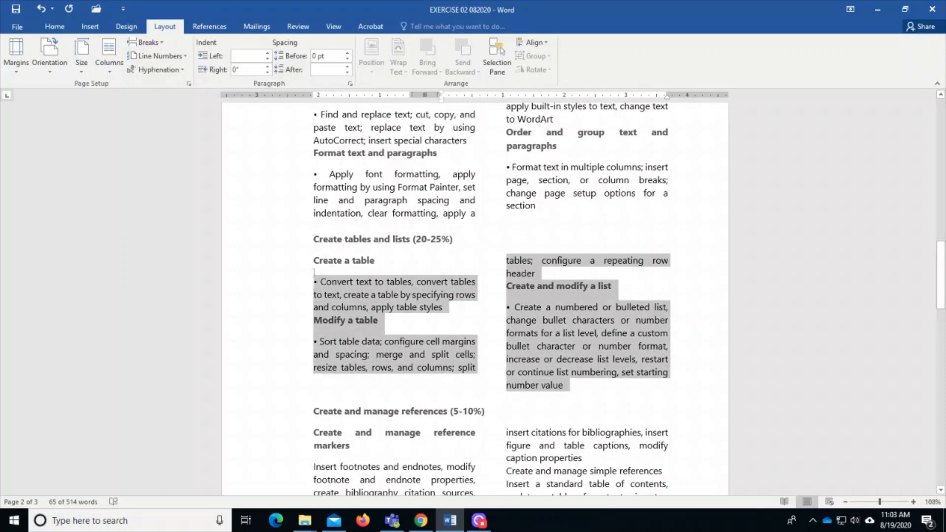
click(110, 63)
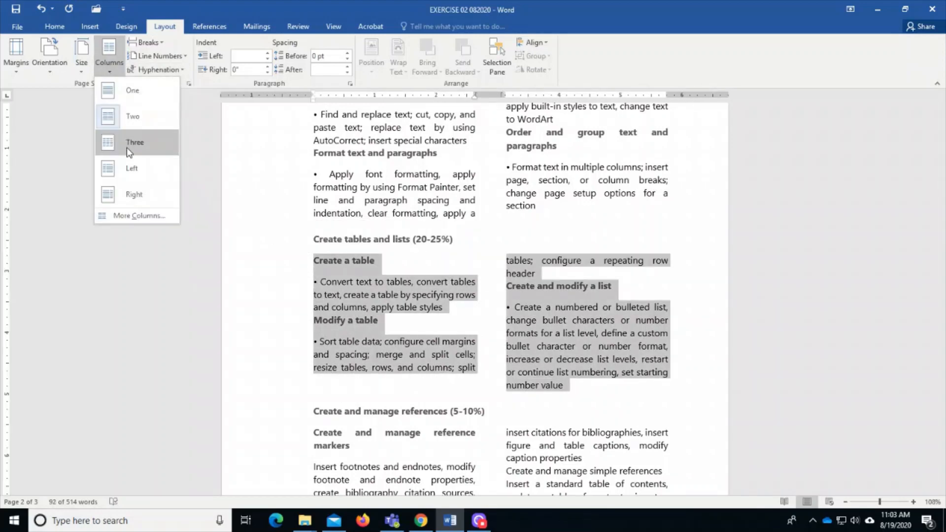
click(116, 200)
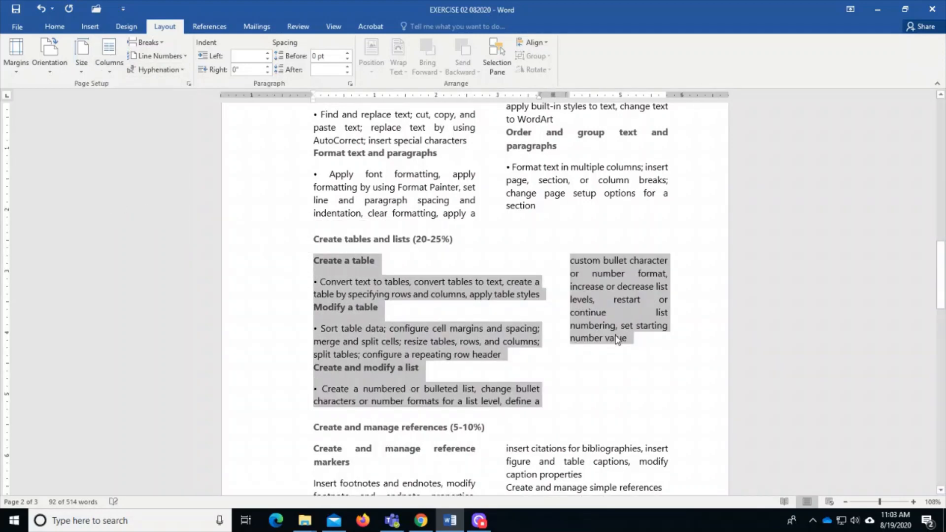
click(633, 343)
Step: Review the column layouts and page flow from the exam scope table through the SmartArt graphics text
scroll(626, 374, down, 3)
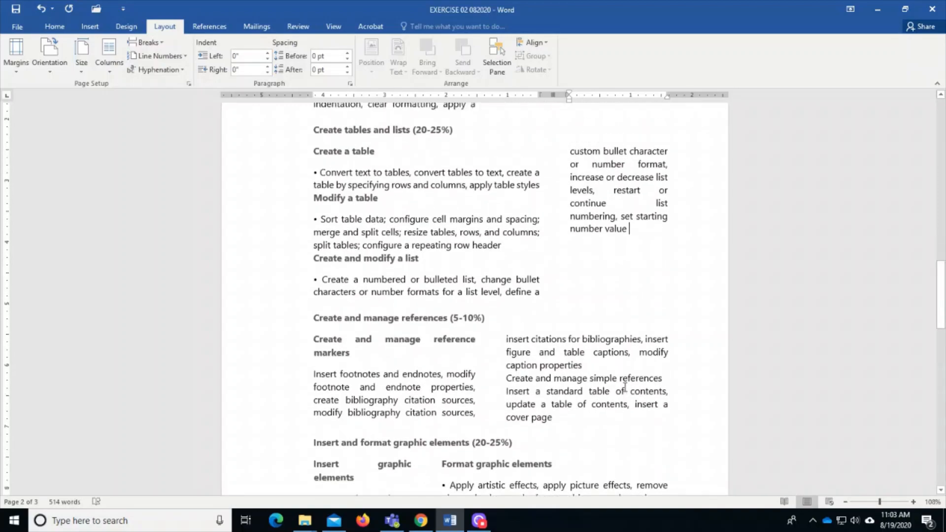
scroll(625, 387, up, 10)
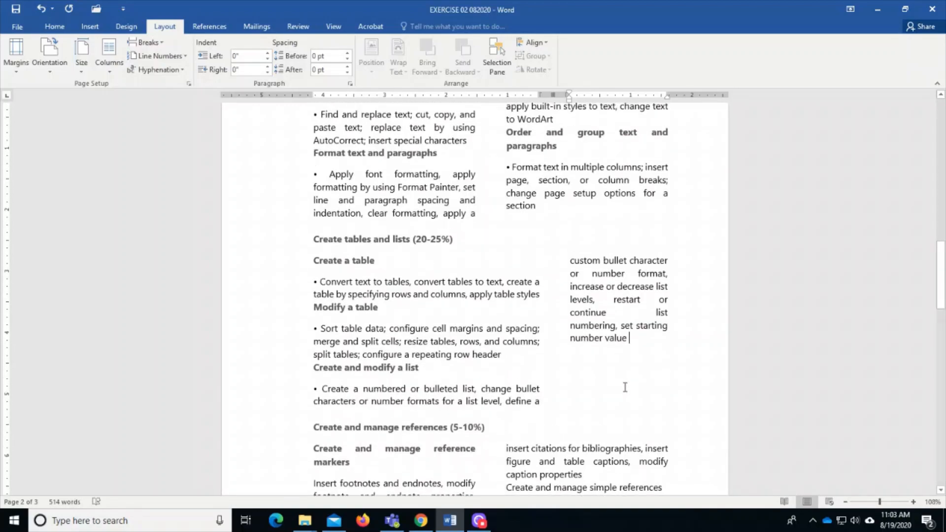
scroll(625, 387, up, 15)
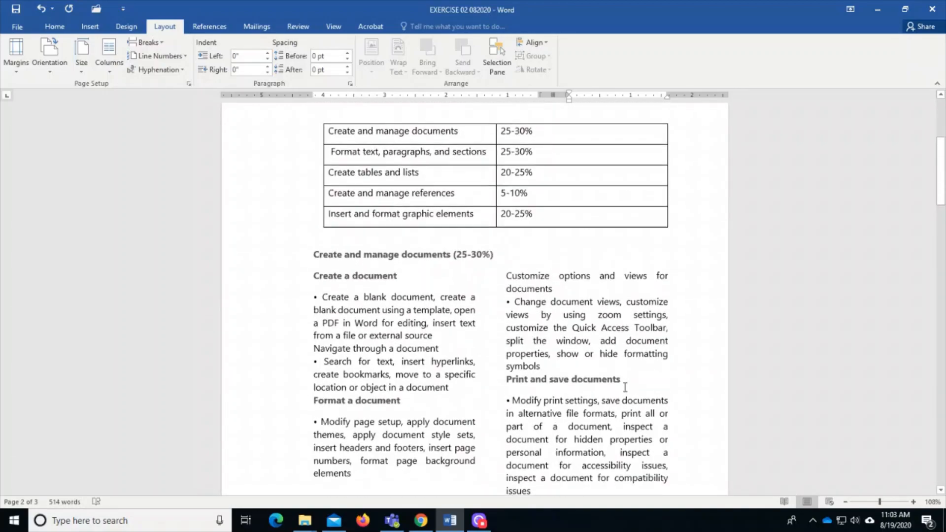
scroll(624, 387, down, 1)
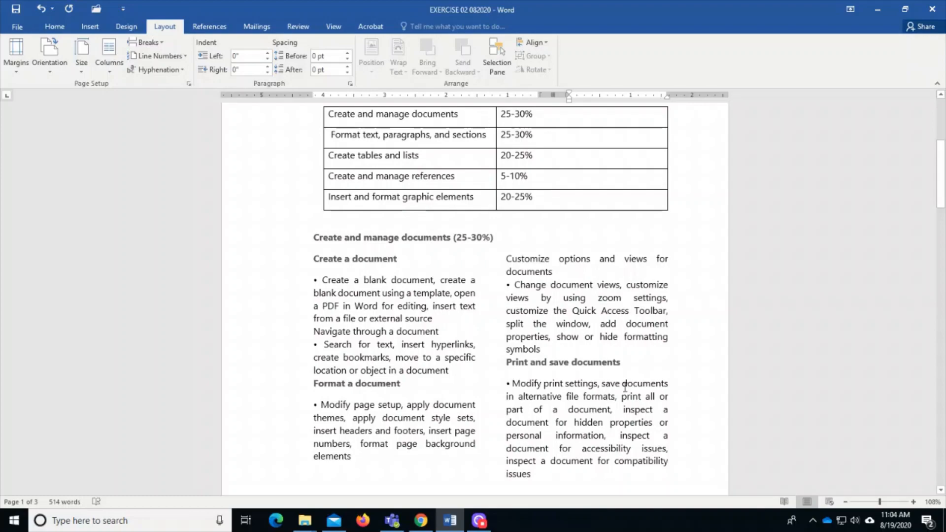
scroll(624, 388, up, 8)
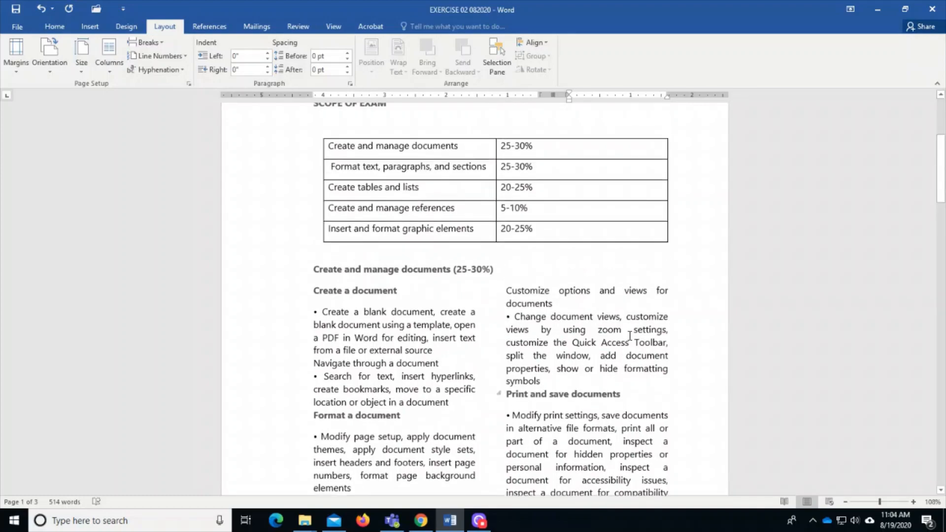
scroll(629, 334, down, 13)
scroll(630, 340, down, 5)
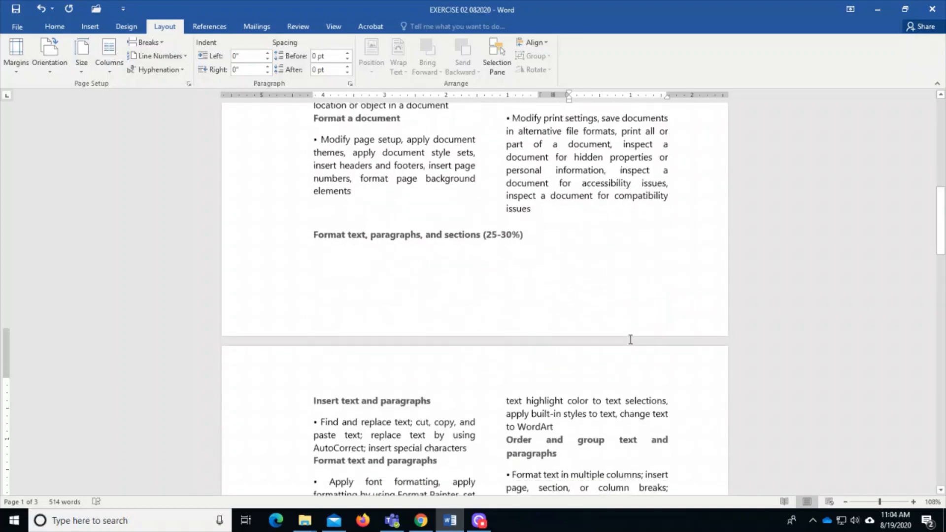
scroll(630, 339, up, 8)
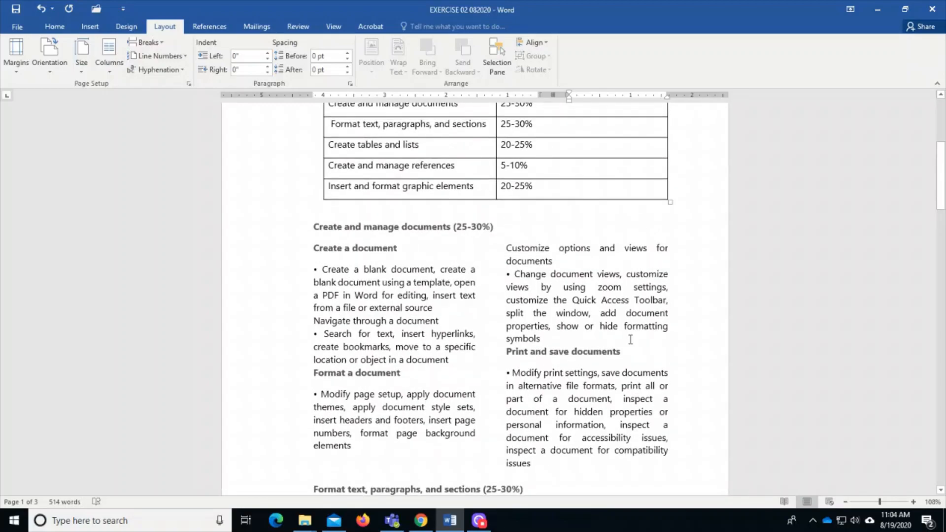
scroll(630, 339, up, 7)
scroll(630, 339, down, 11)
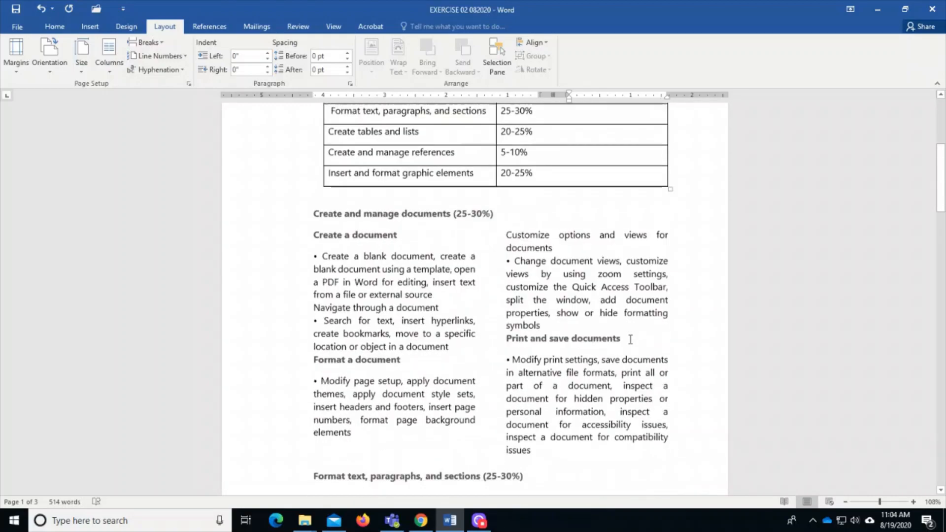
scroll(630, 340, down, 11)
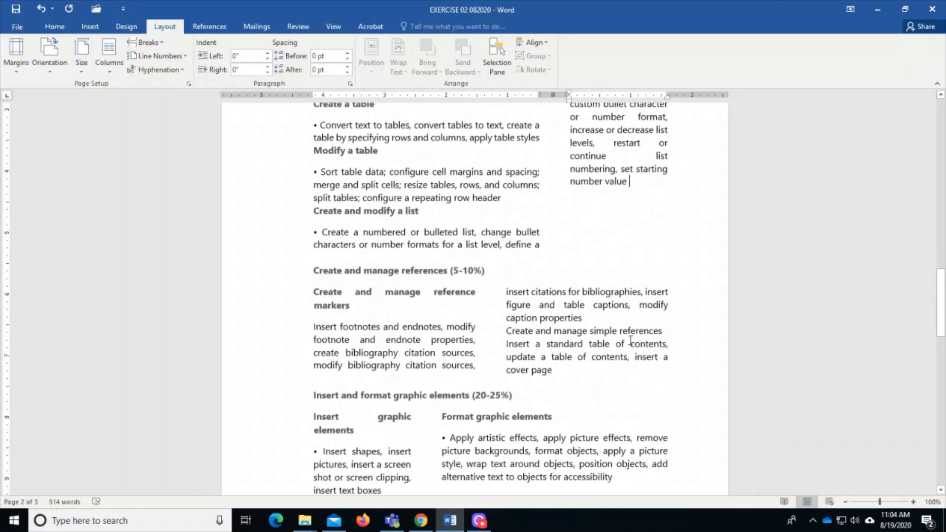
scroll(630, 340, down, 11)
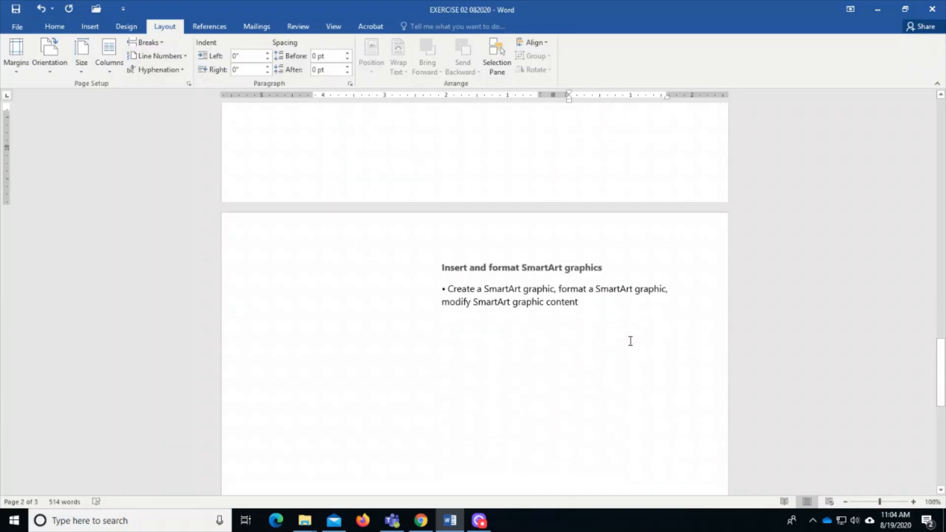
scroll(630, 340, up, 6)
scroll(630, 341, up, 10)
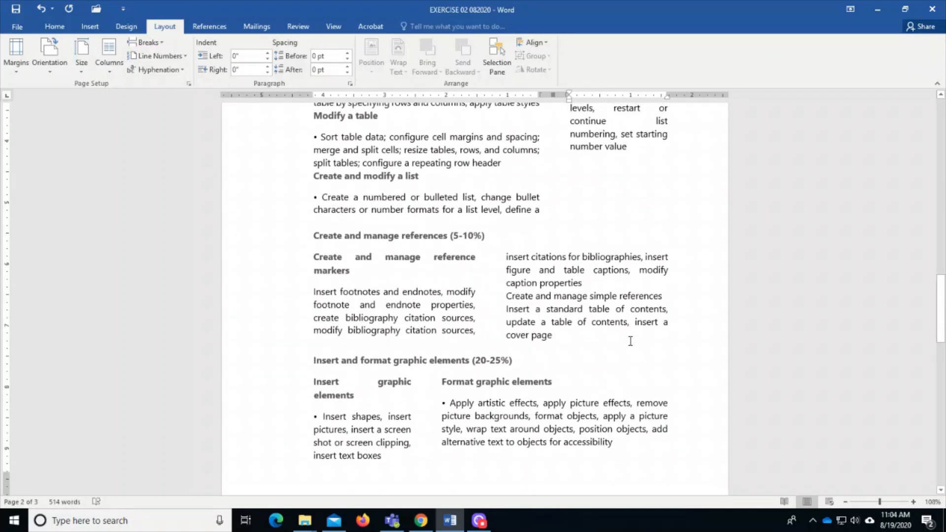
scroll(630, 341, up, 9)
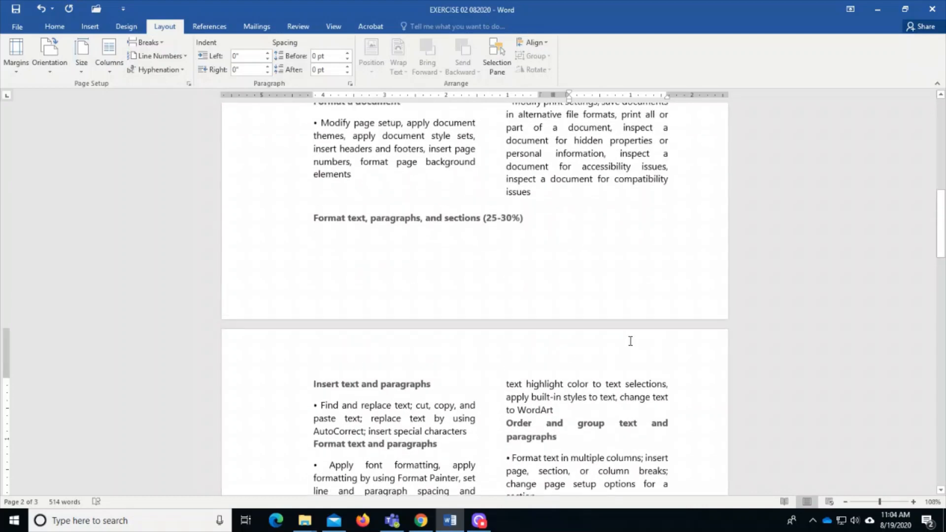
scroll(629, 341, up, 6)
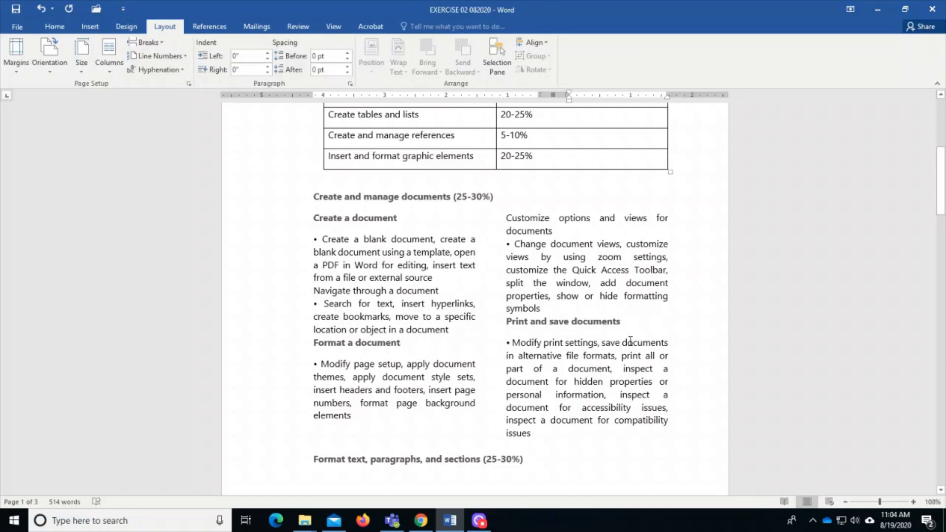
scroll(685, 391, up, 2)
scroll(622, 378, down, 6)
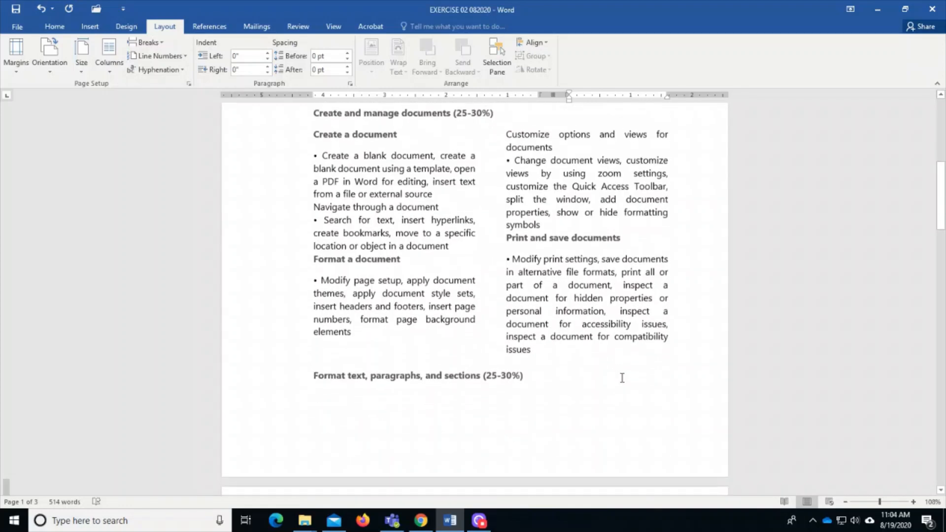
scroll(371, 357, up, 6)
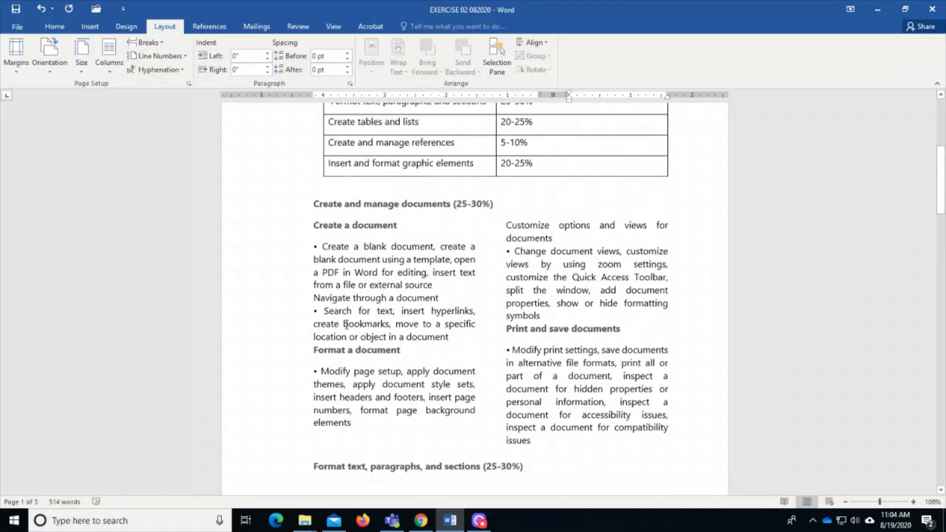
Step: Insert a page break in the empty line above the heading "Format text, paragraphs, and sections (25-30%)"
scroll(355, 323, down, 4)
scroll(356, 324, down, 2)
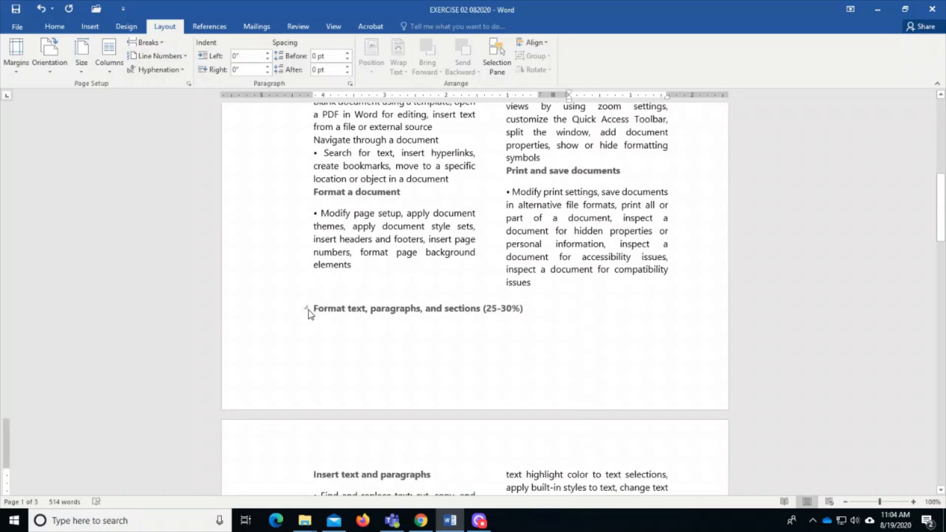
click(551, 296)
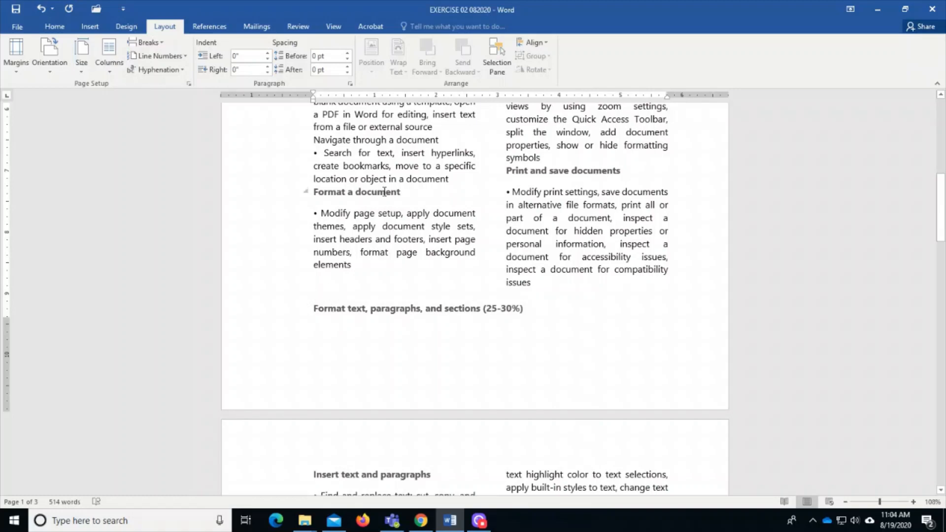
click(157, 45)
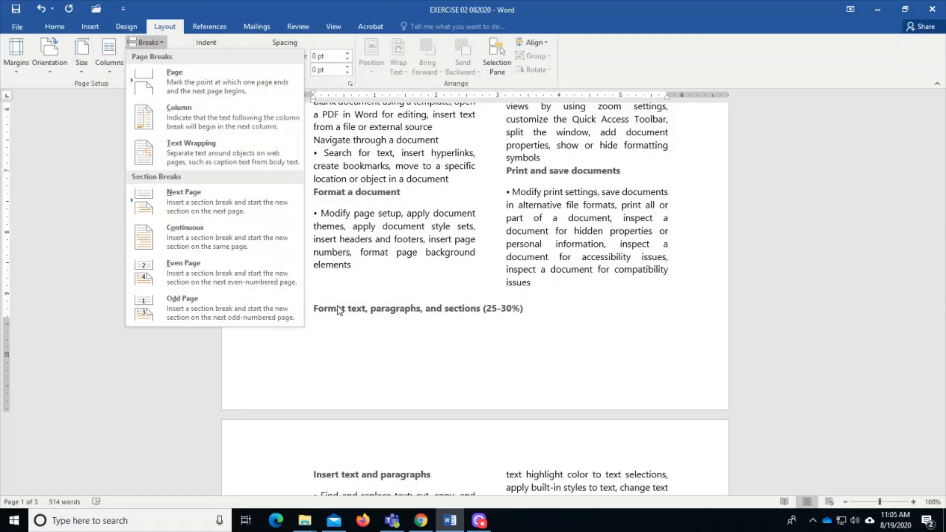
click(462, 293)
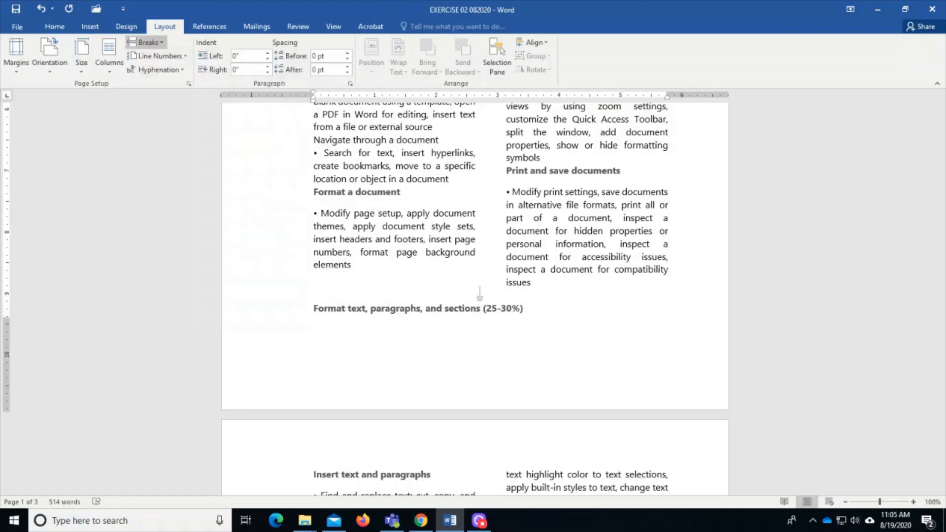
click(548, 288)
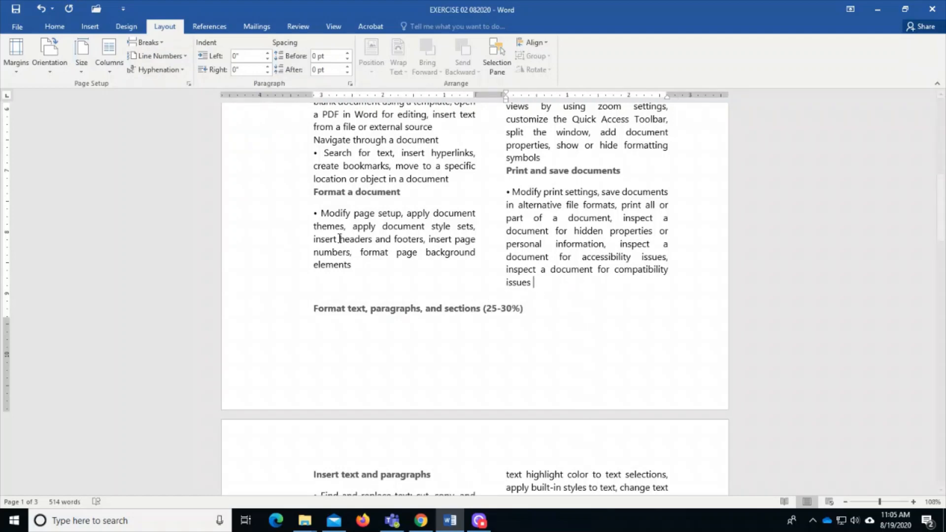
click(331, 295)
click(147, 43)
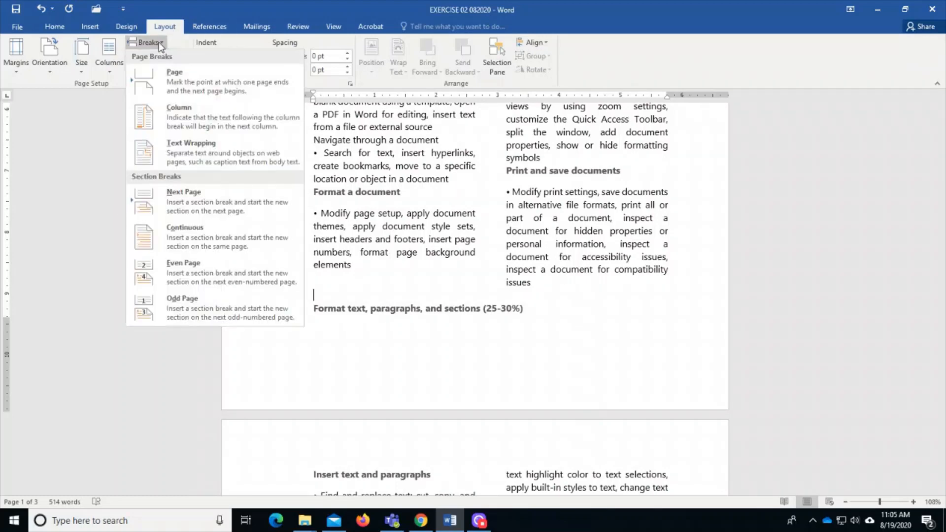
click(168, 72)
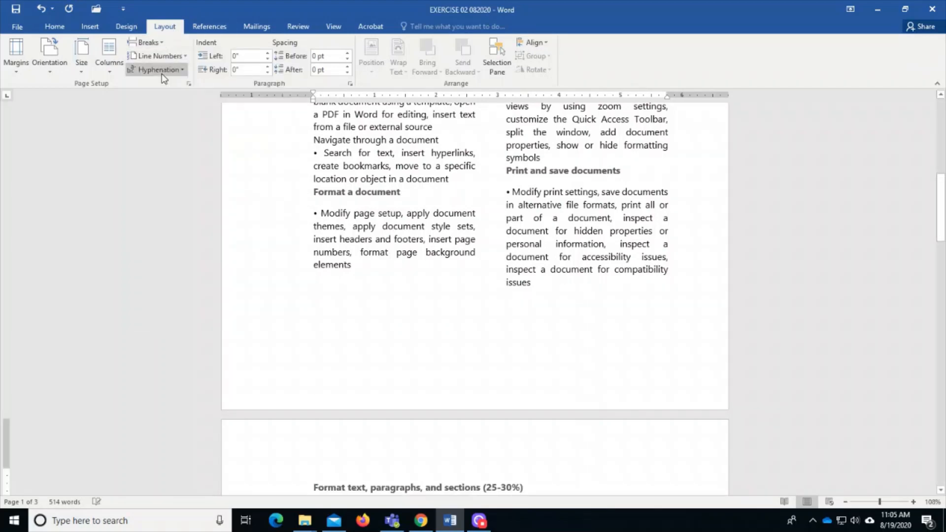
scroll(367, 325, down, 3)
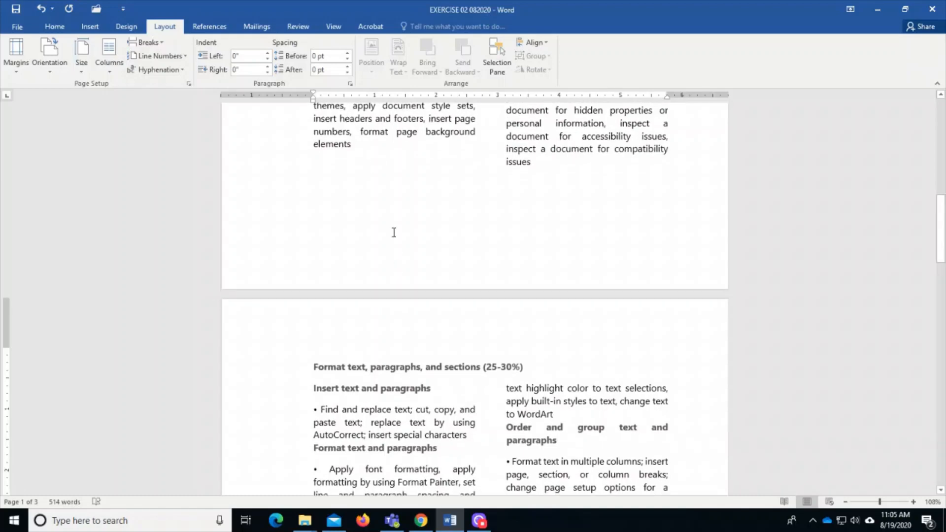
Step: Show the paragraph marks and other hidden formatting symbols in the document
click(54, 27)
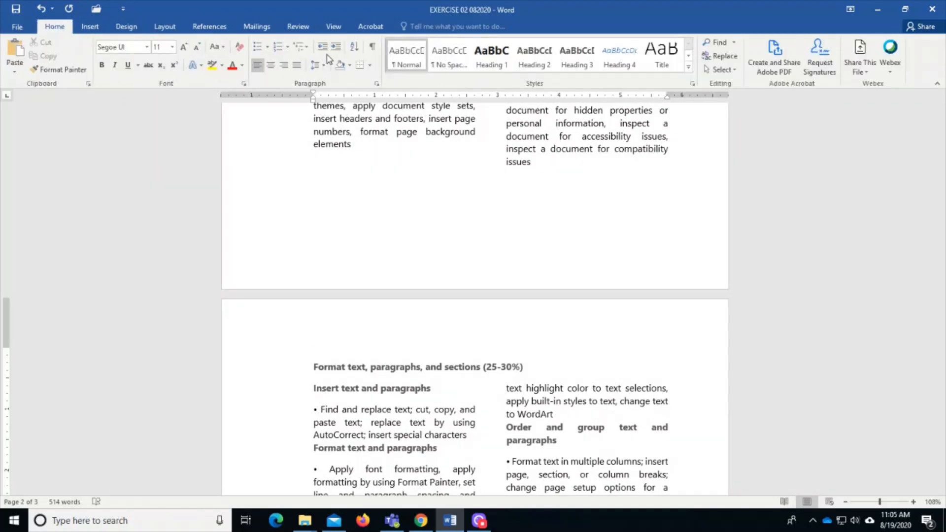
click(372, 47)
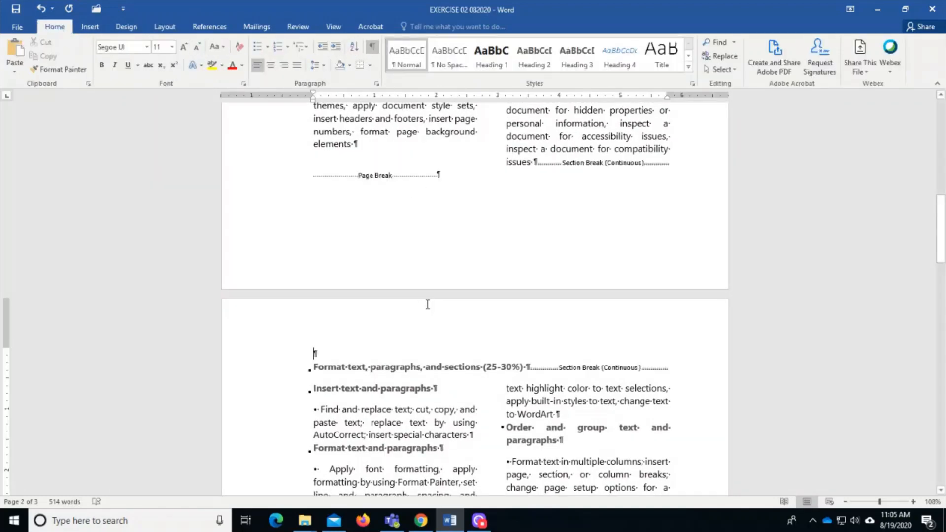
scroll(428, 304, down, 15)
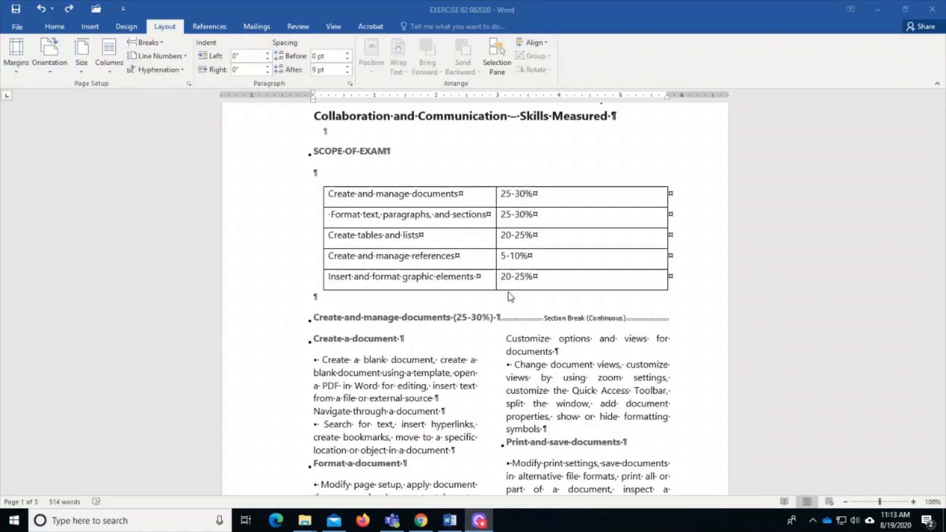
Step: Examine the section breaks, page break and column layouts from the exam scope table through the SmartArt graphics text
scroll(509, 295, down, 1)
scroll(508, 296, up, 3)
scroll(508, 295, down, 3)
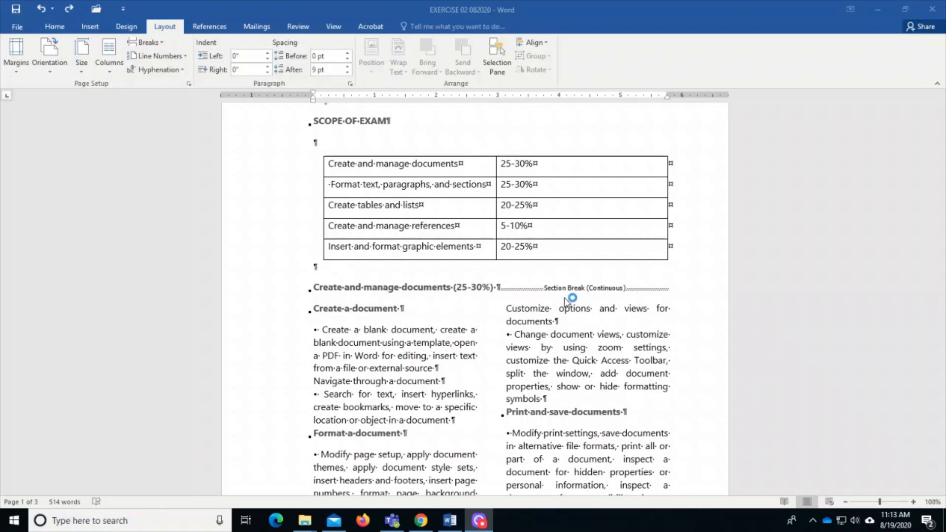
scroll(474, 311, down, 2)
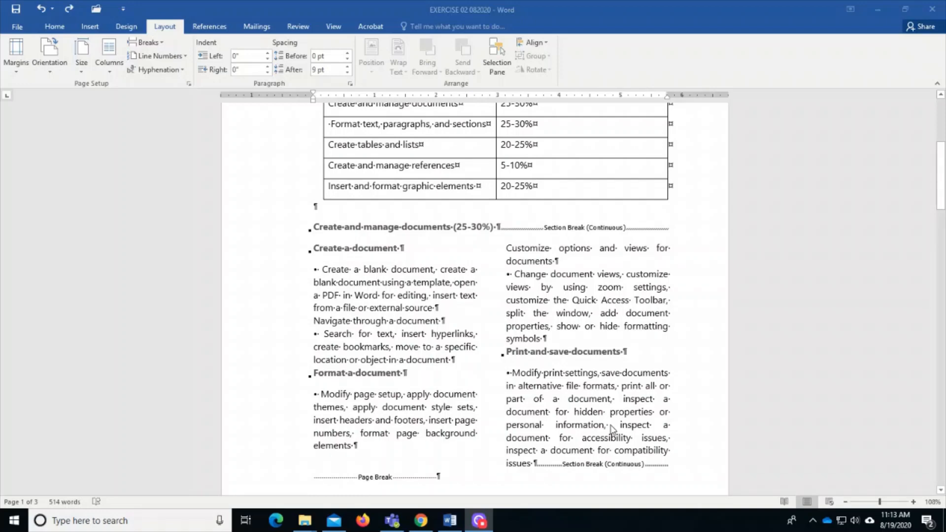
scroll(561, 420, down, 2)
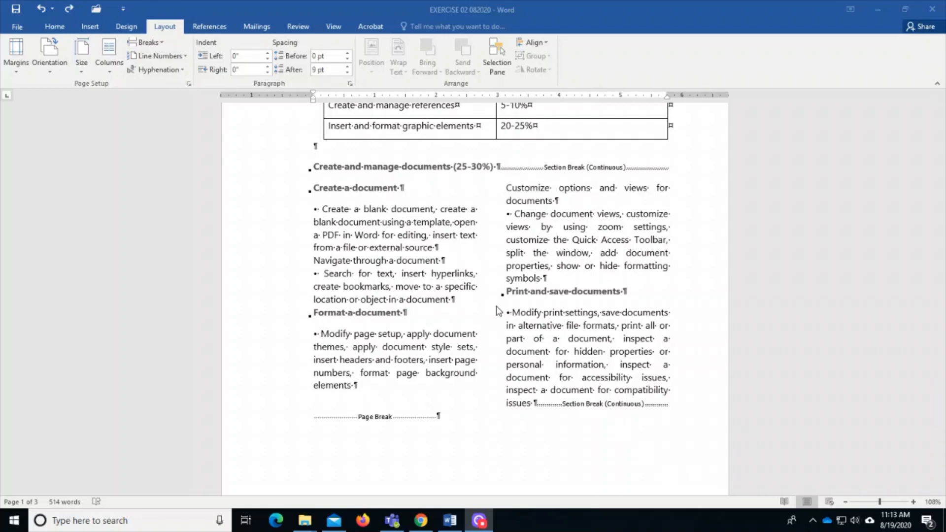
scroll(496, 310, up, 4)
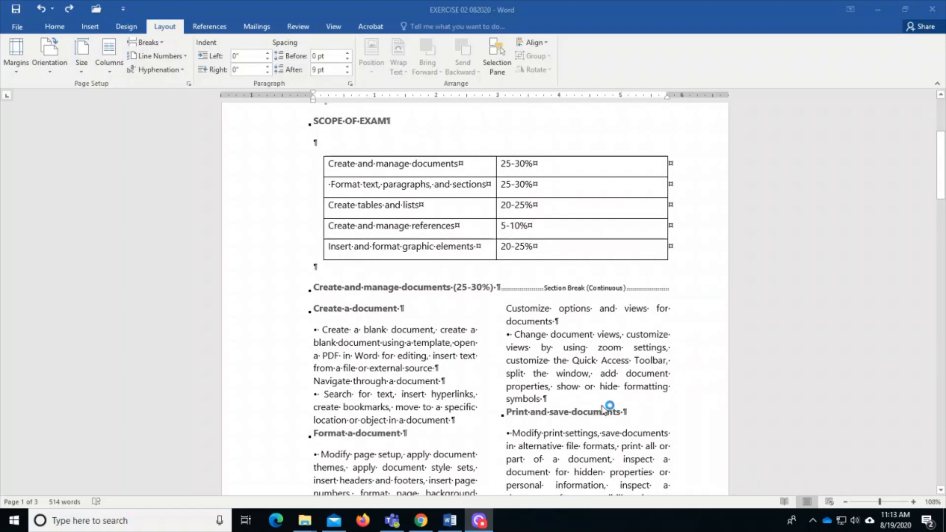
scroll(549, 264, down, 3)
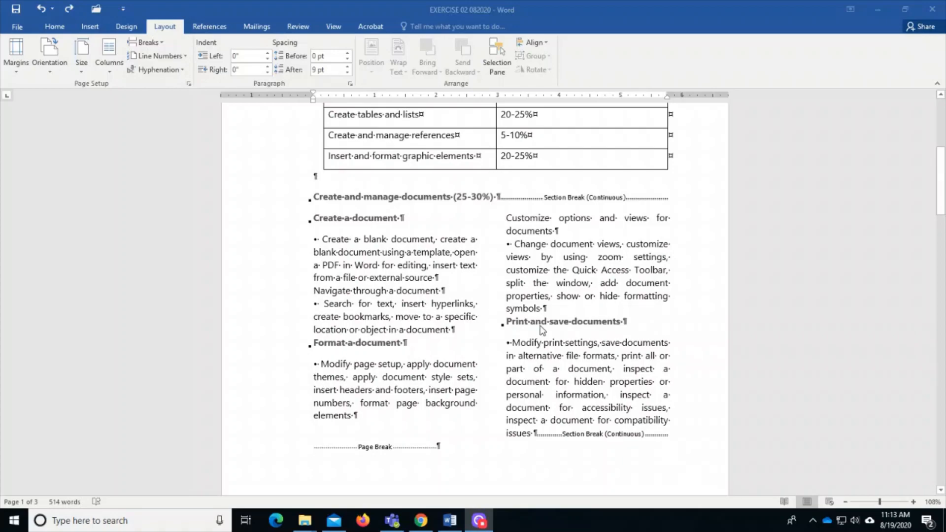
scroll(535, 323, down, 1)
scroll(535, 323, down, 10)
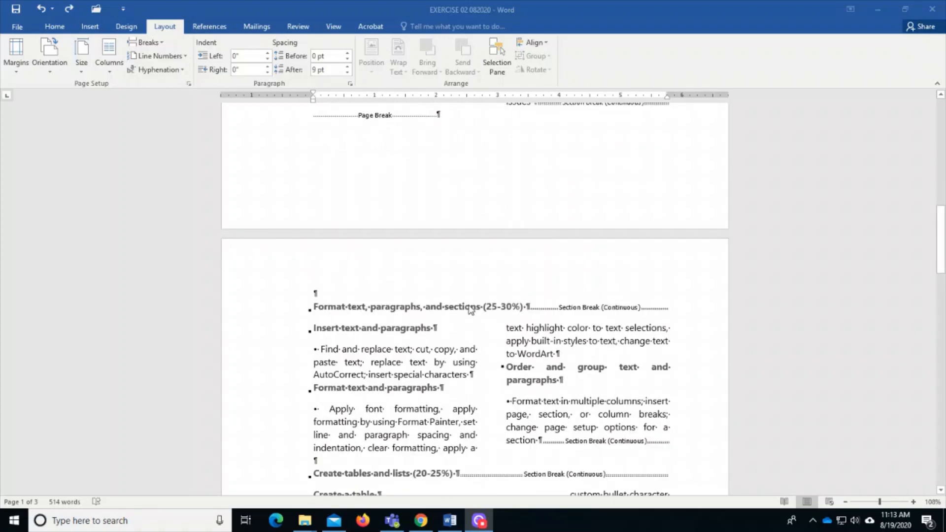
scroll(470, 313, up, 6)
scroll(469, 314, down, 6)
scroll(467, 322, down, 3)
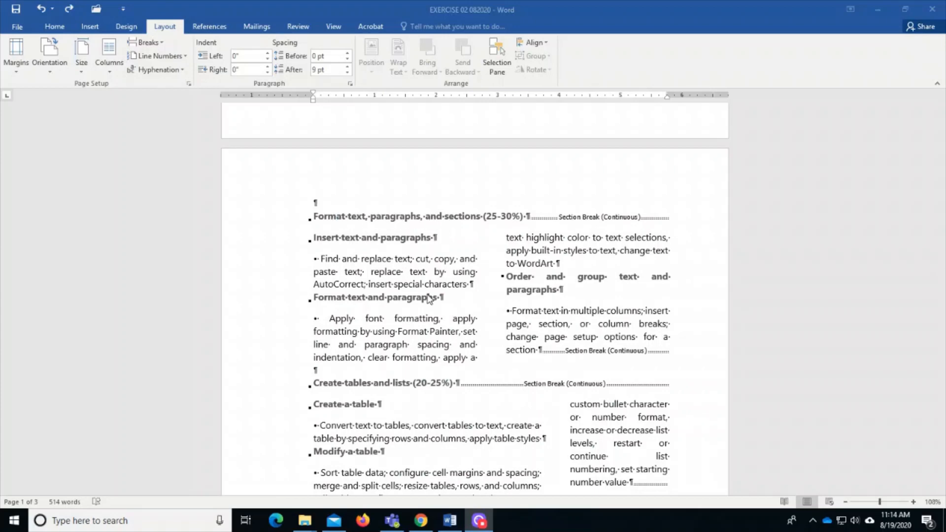
scroll(561, 328, down, 5)
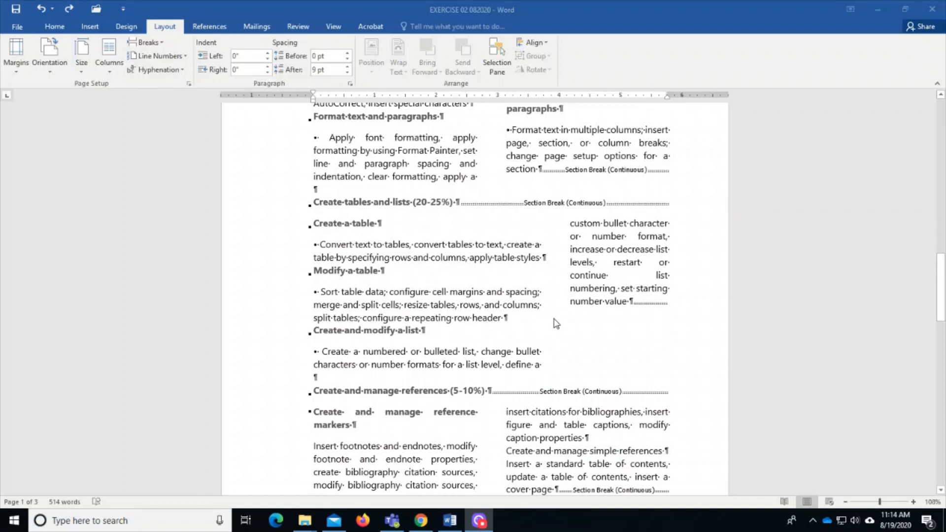
scroll(555, 323, down, 12)
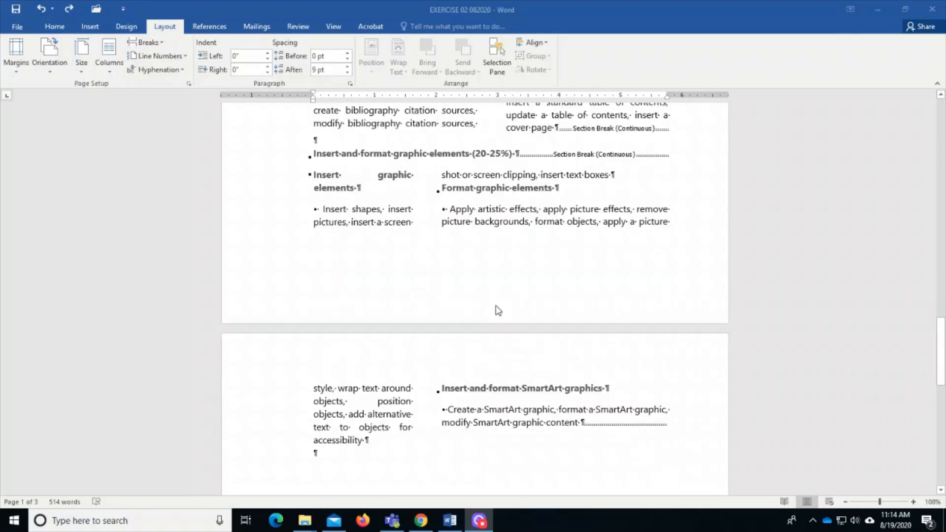
Step: Check the page break and section breaks around the heading "Format text, paragraphs, and sections (25-30%)" and the sections that follow it
scroll(496, 330, up, 15)
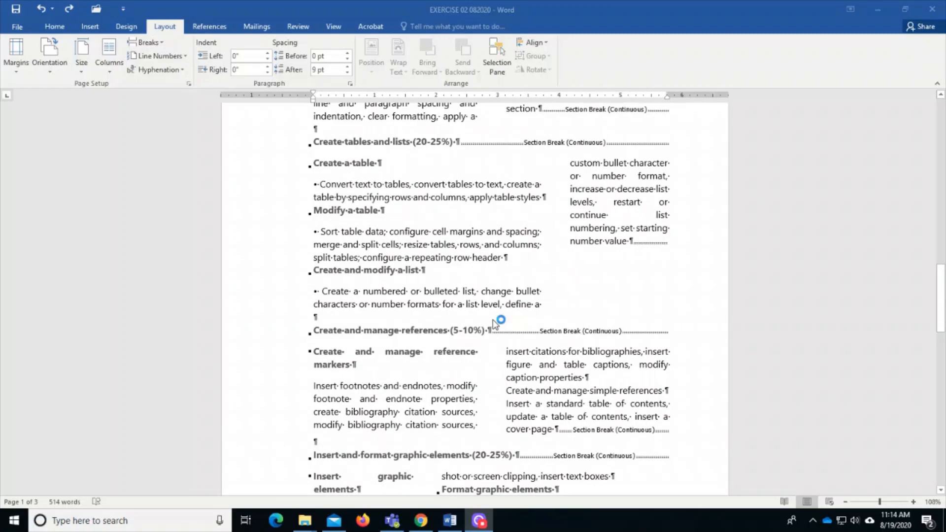
scroll(495, 324, up, 10)
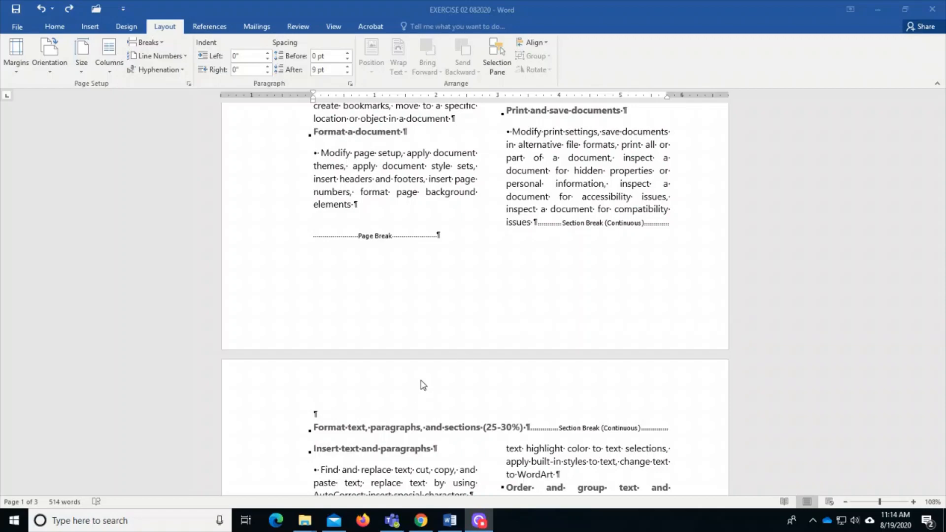
scroll(421, 383, up, 3)
scroll(422, 383, down, 3)
scroll(422, 383, down, 5)
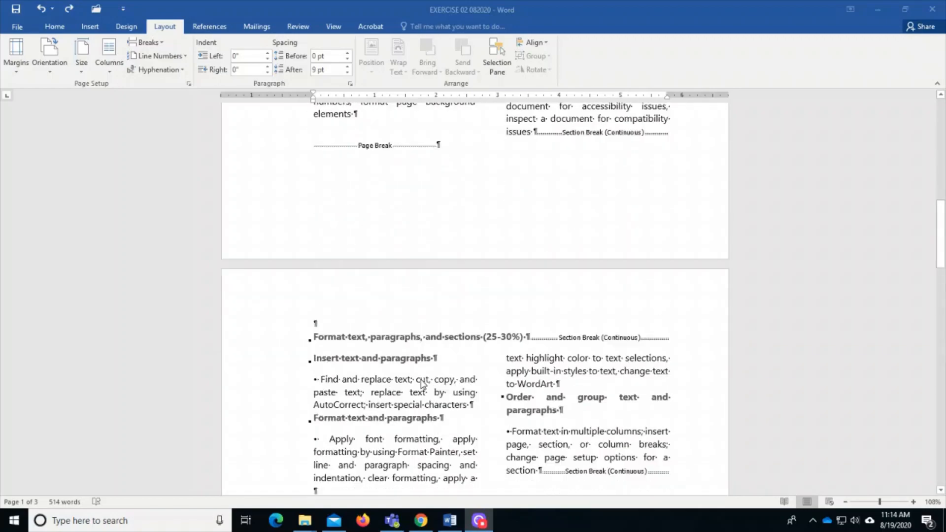
scroll(422, 384, down, 2)
scroll(422, 384, up, 6)
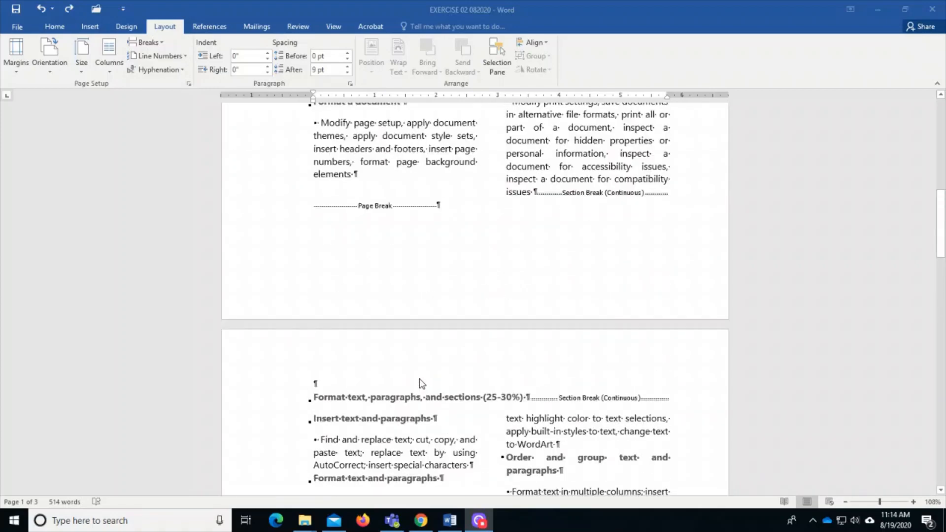
scroll(421, 382, down, 8)
scroll(422, 328, up, 7)
scroll(423, 328, down, 4)
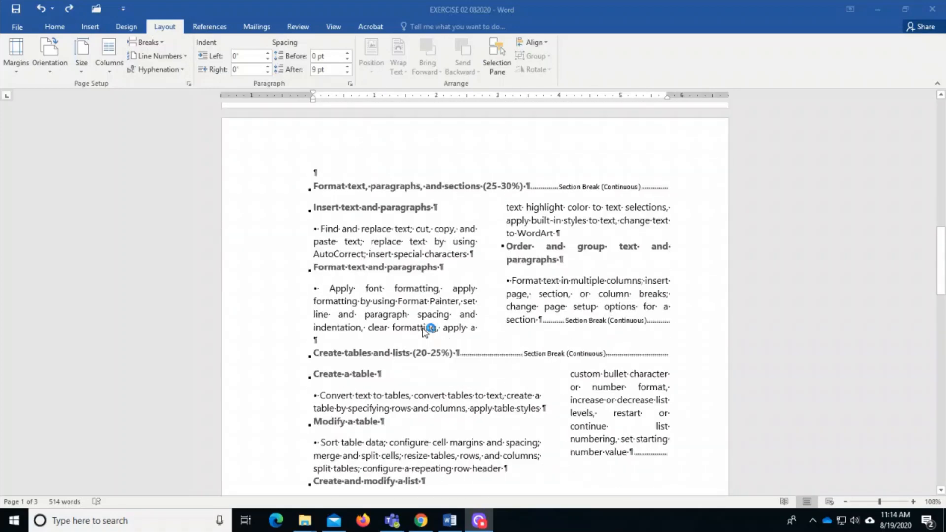
scroll(424, 329, down, 8)
scroll(421, 329, up, 9)
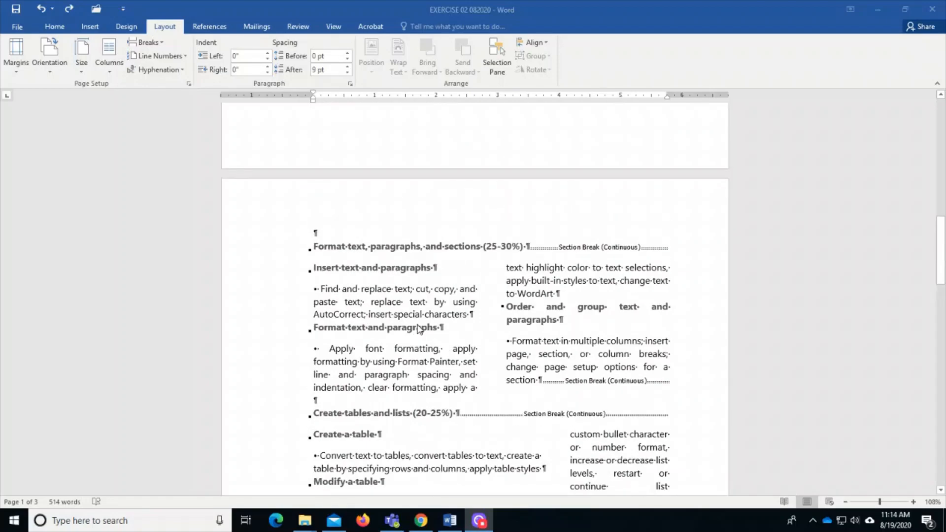
scroll(418, 329, up, 6)
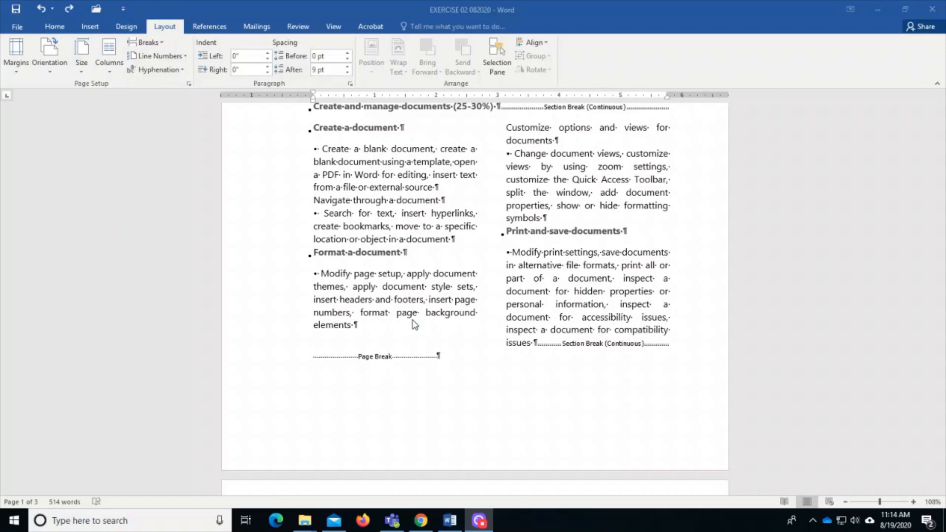
scroll(439, 355, up, 2)
scroll(443, 352, down, 3)
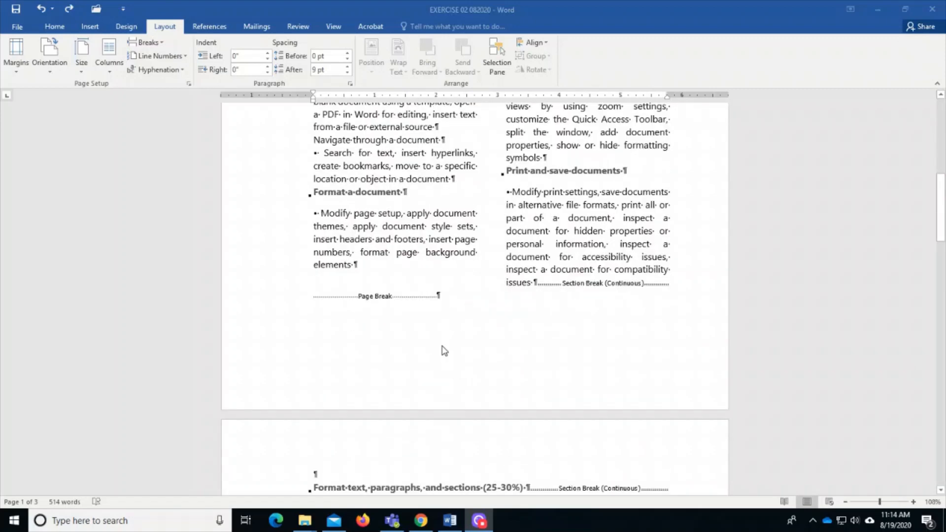
scroll(444, 350, down, 3)
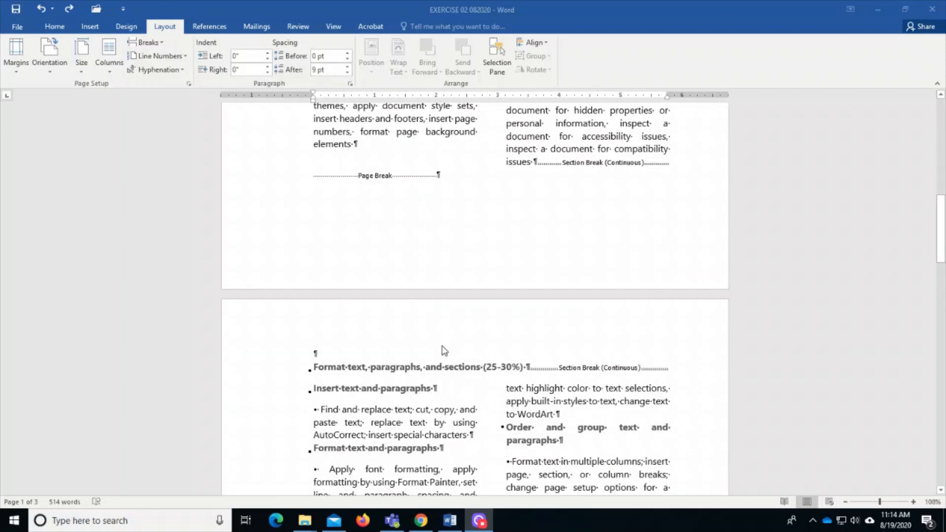
Step: Set the page orientation to Landscape from the start of the heading "Format text, paragraphs, and sections (25-30%)", applied to This point forward
click(313, 367)
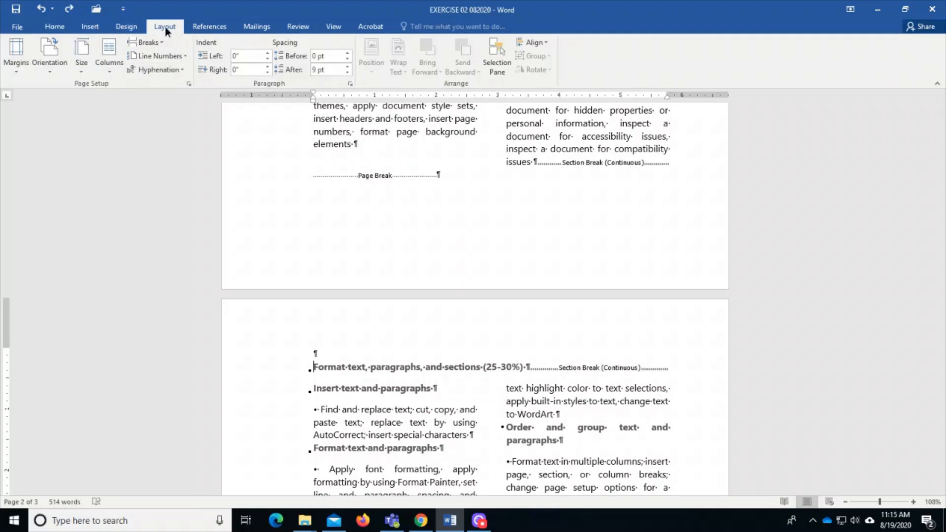
click(189, 84)
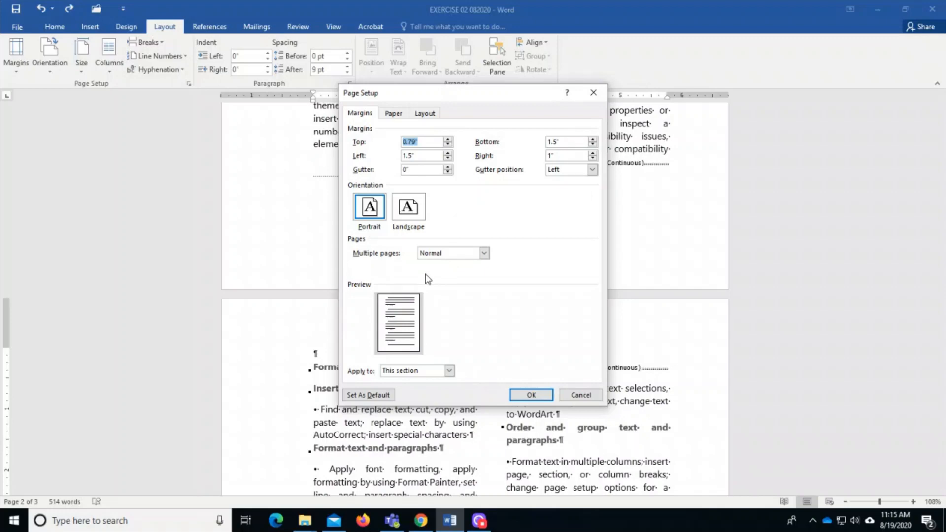
click(415, 217)
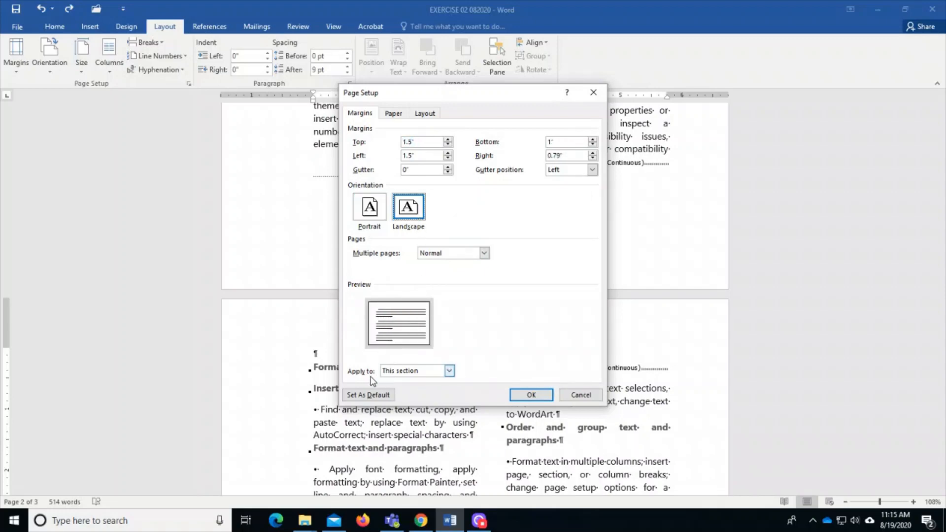
click(407, 373)
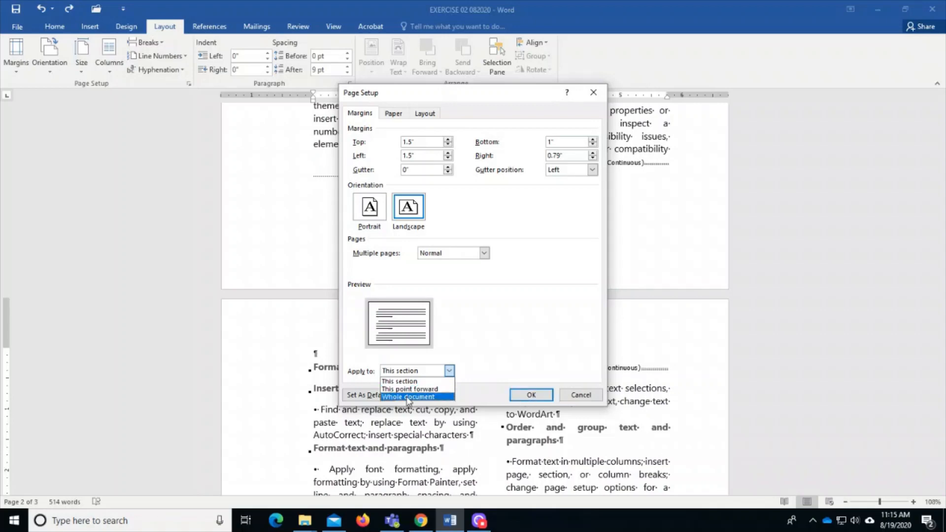
click(412, 390)
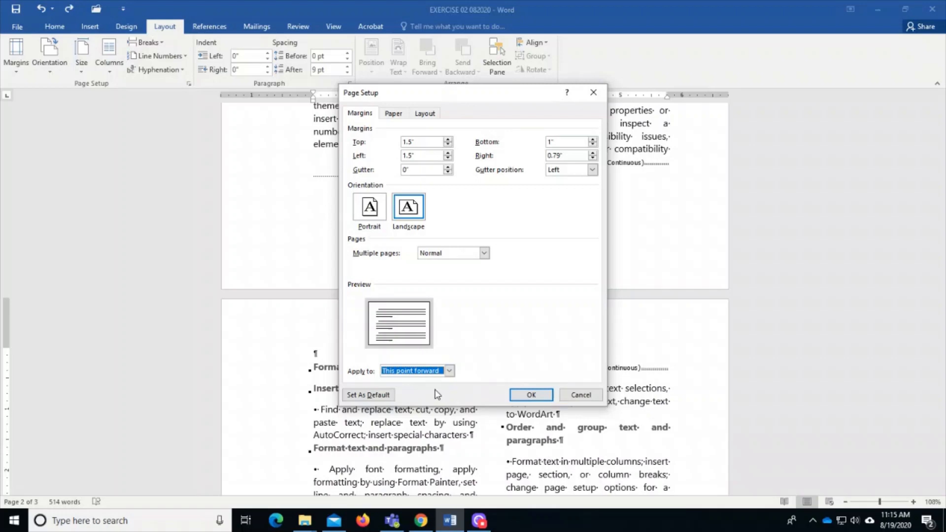
click(531, 395)
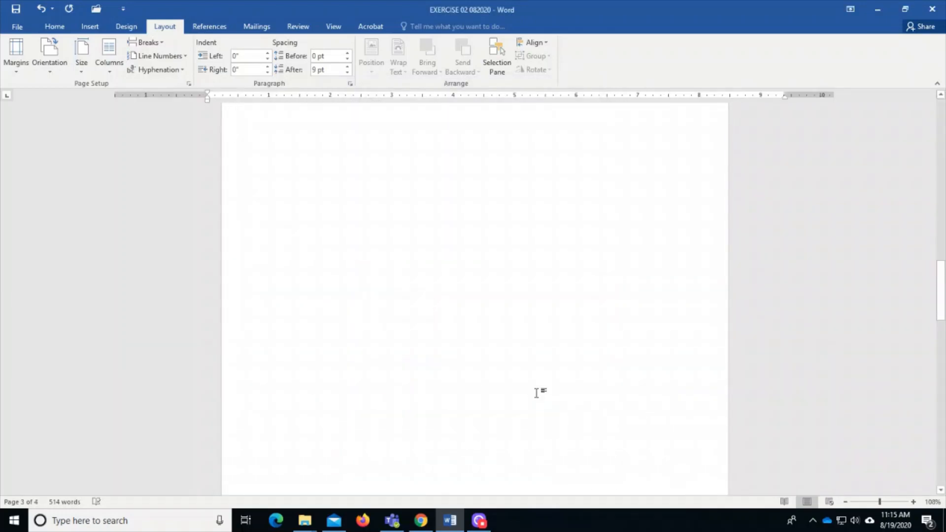
Step: Review the page orientation and page flow from the document title through the last graphic elements section
scroll(536, 393, up, 5)
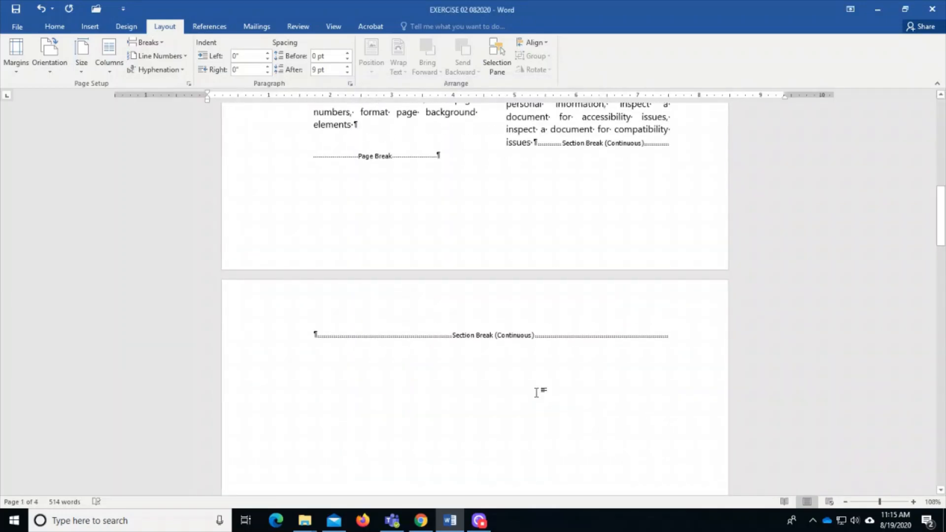
scroll(536, 393, up, 15)
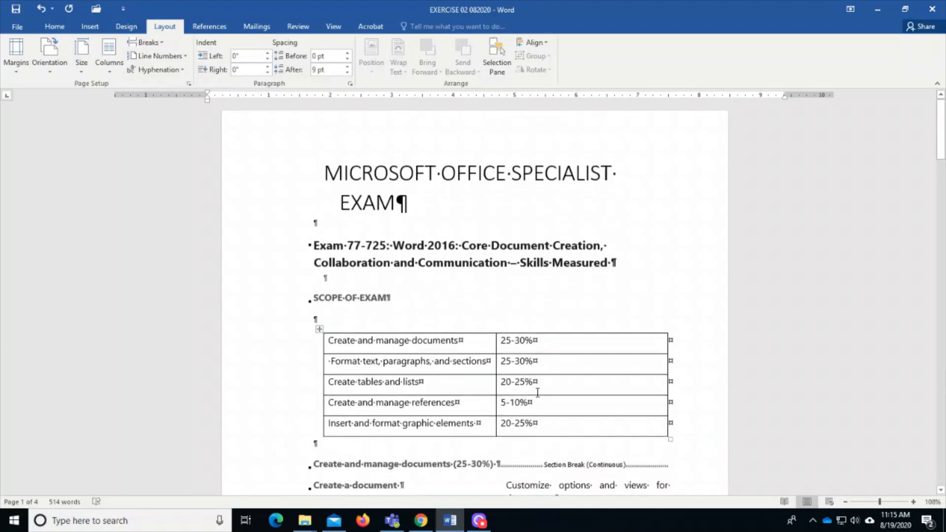
scroll(537, 392, up, 1)
scroll(537, 392, down, 15)
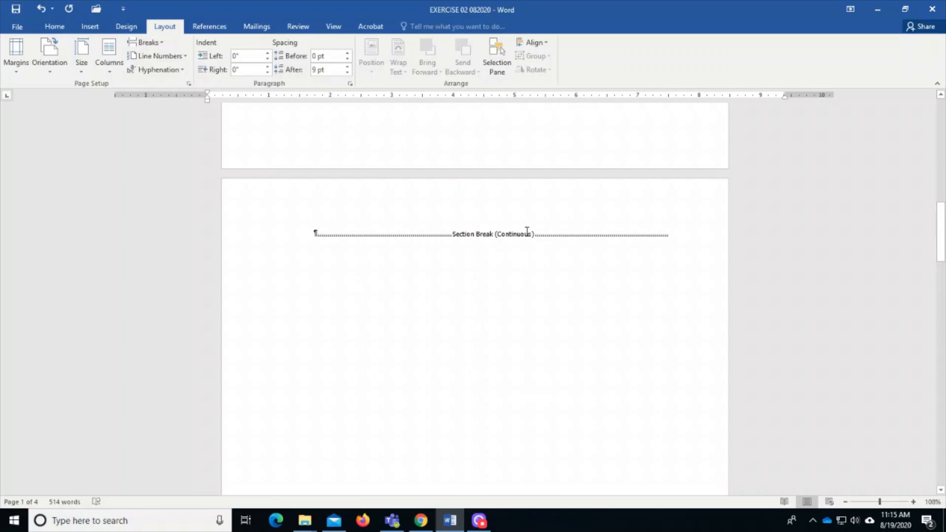
scroll(559, 278, down, 15)
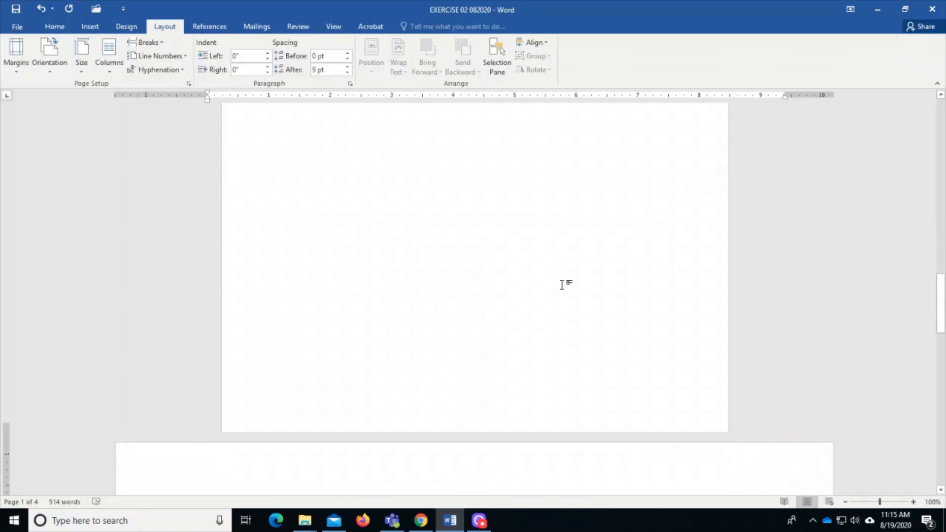
scroll(563, 285, down, 3)
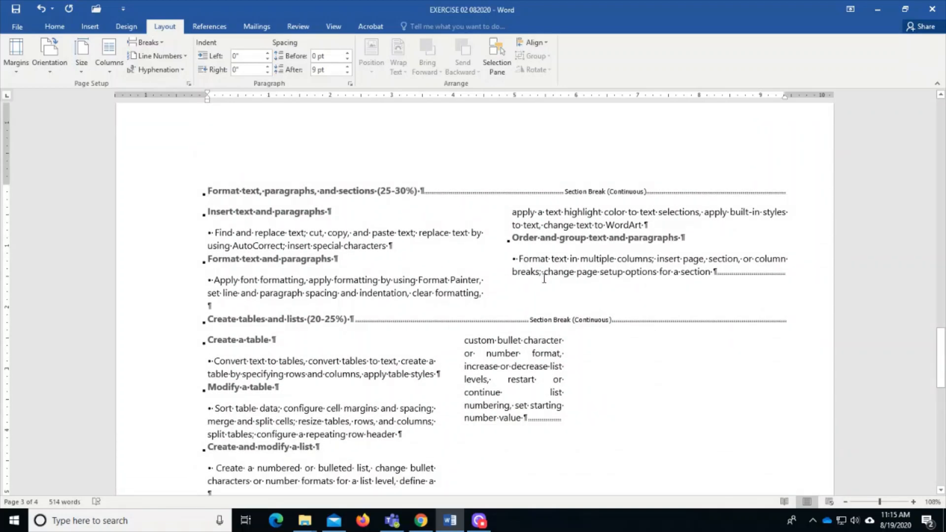
scroll(543, 278, down, 18)
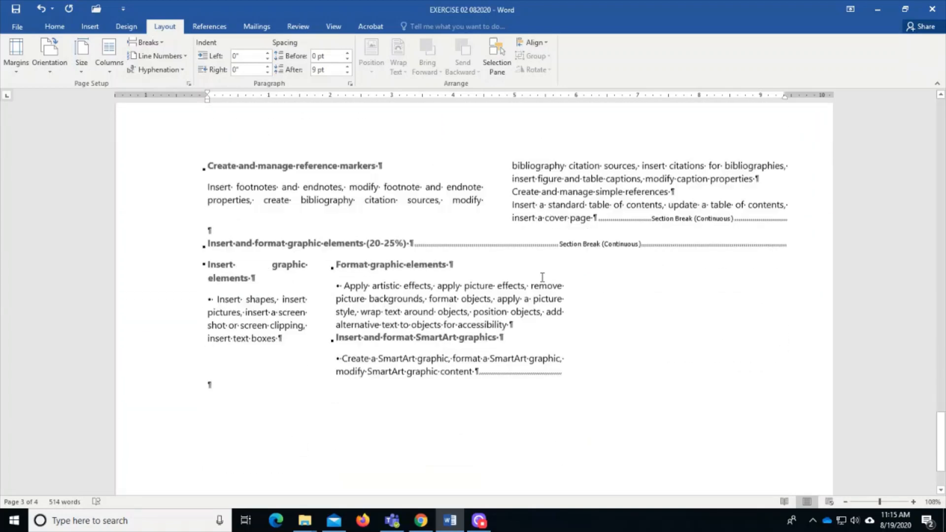
scroll(542, 279, up, 15)
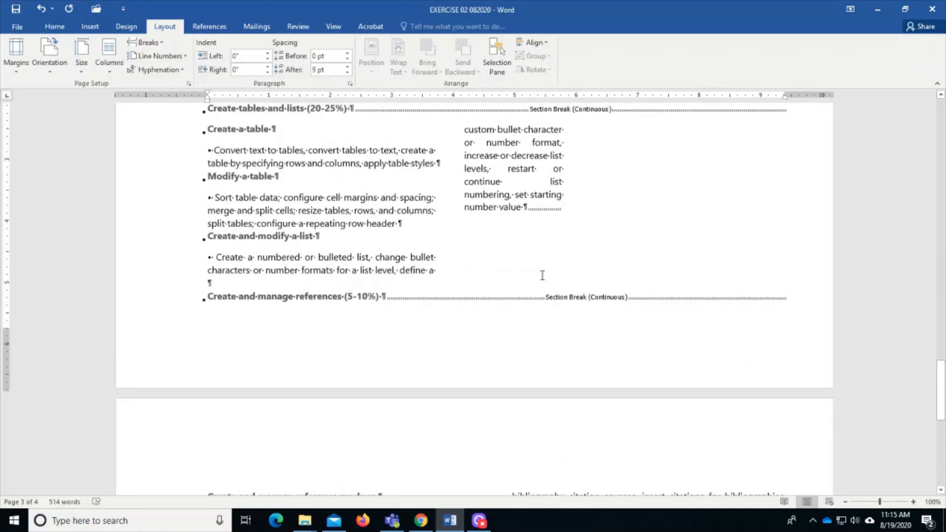
scroll(542, 275, down, 18)
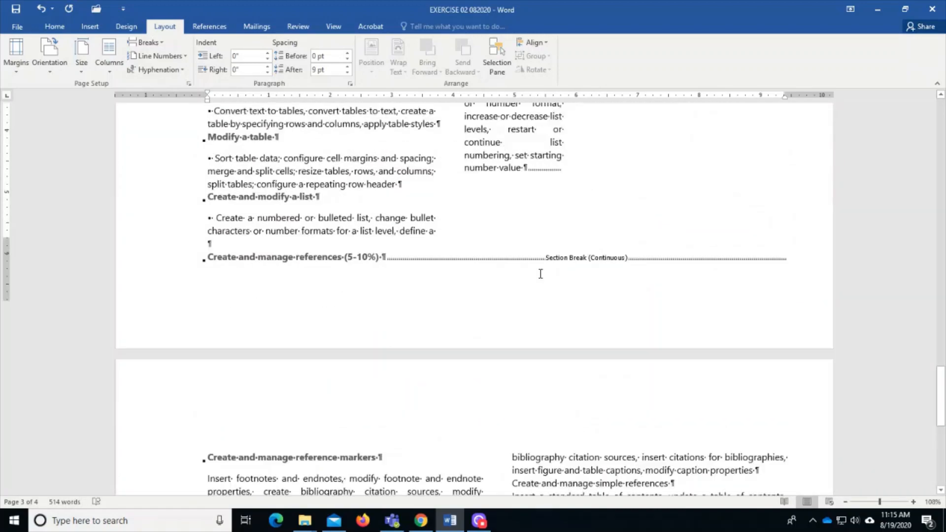
Step: Examine the page flow from the landscape sections back to the blank portrait page after the "Create and manage documents" section
scroll(540, 274, down, 3)
scroll(540, 274, up, 15)
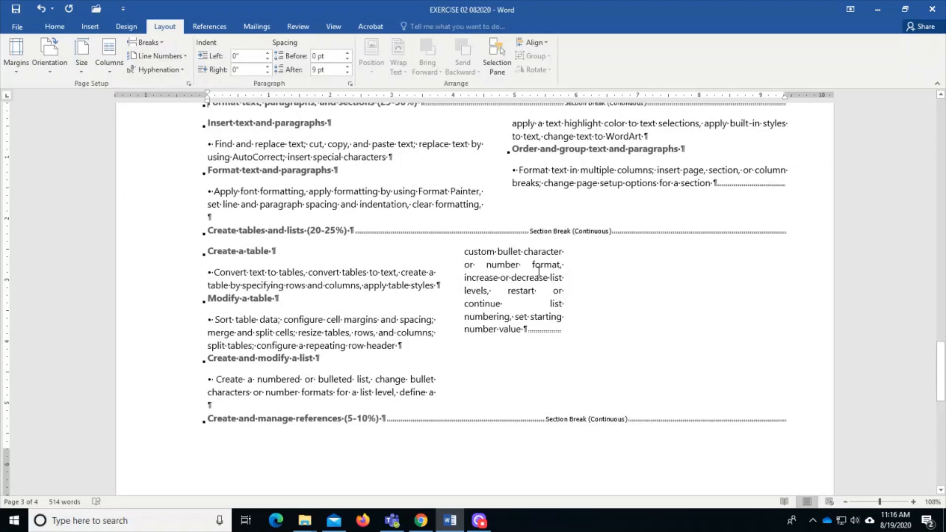
scroll(538, 271, down, 10)
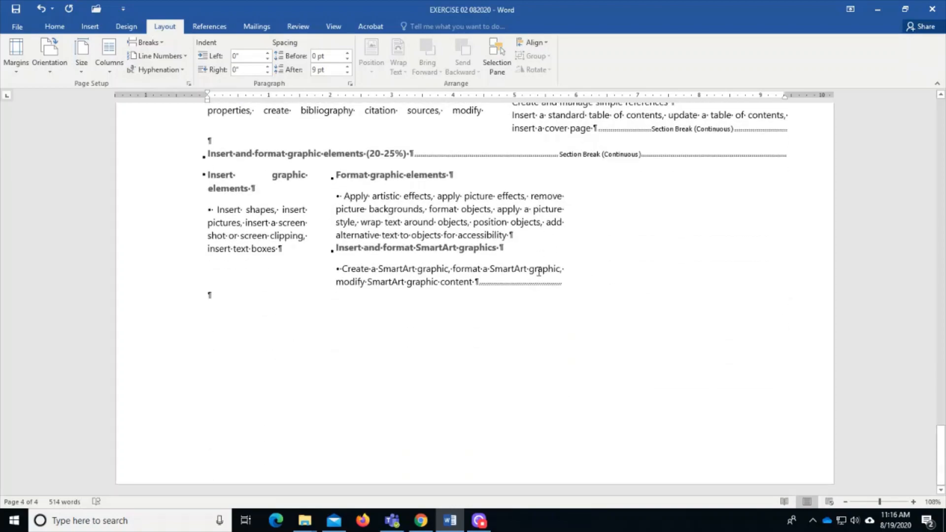
scroll(538, 271, up, 20)
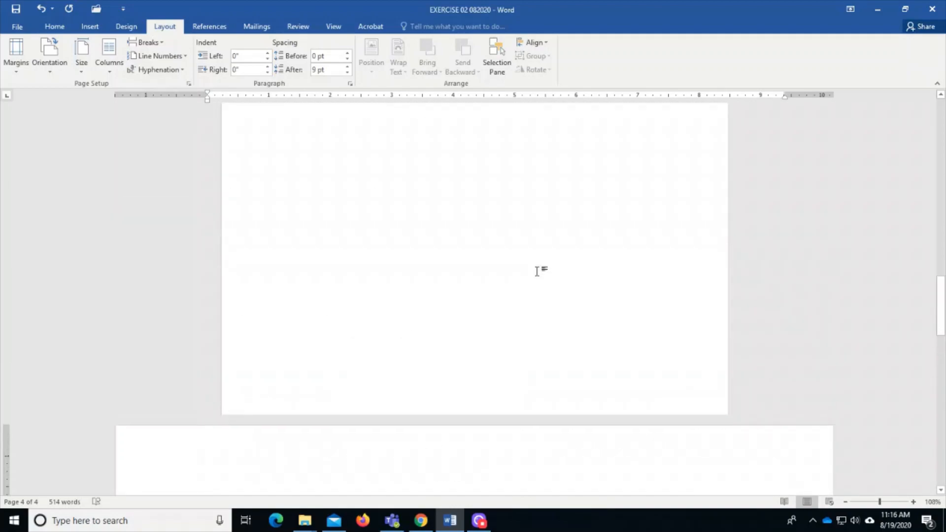
scroll(539, 272, up, 10)
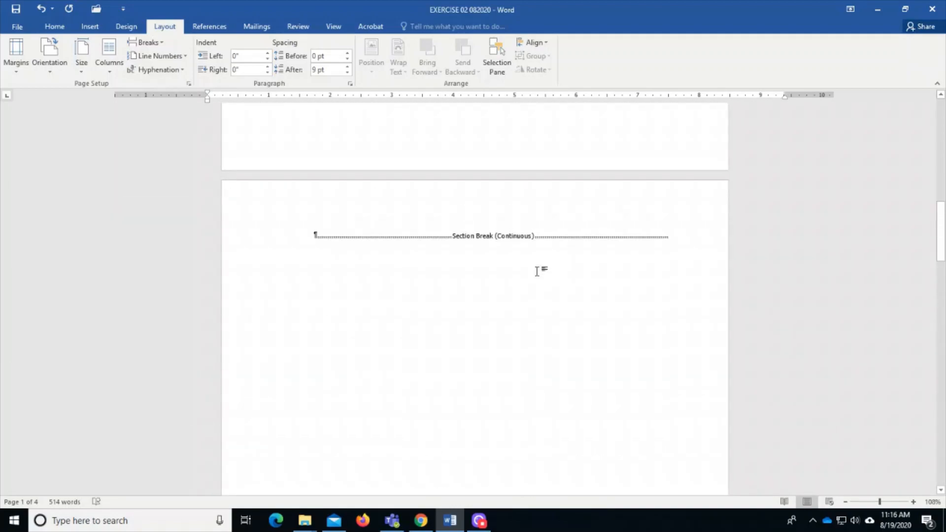
scroll(537, 271, up, 3)
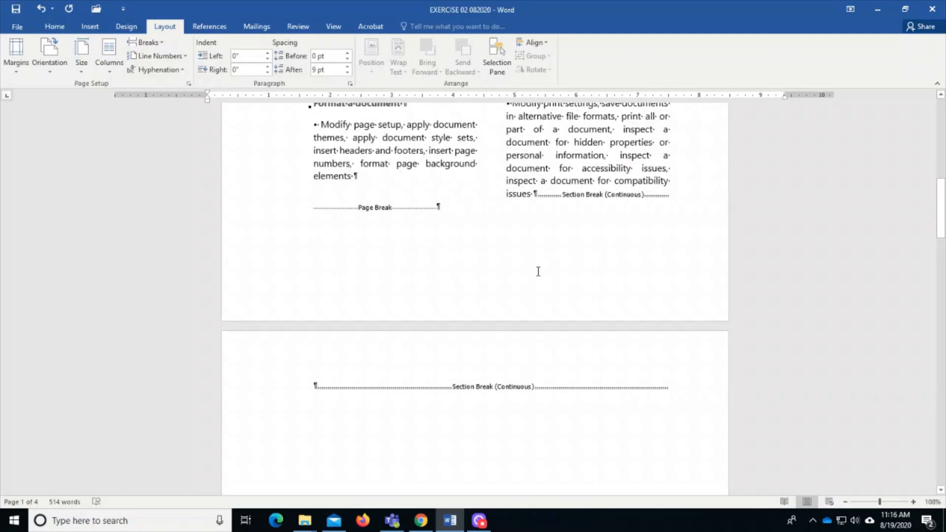
scroll(538, 272, down, 5)
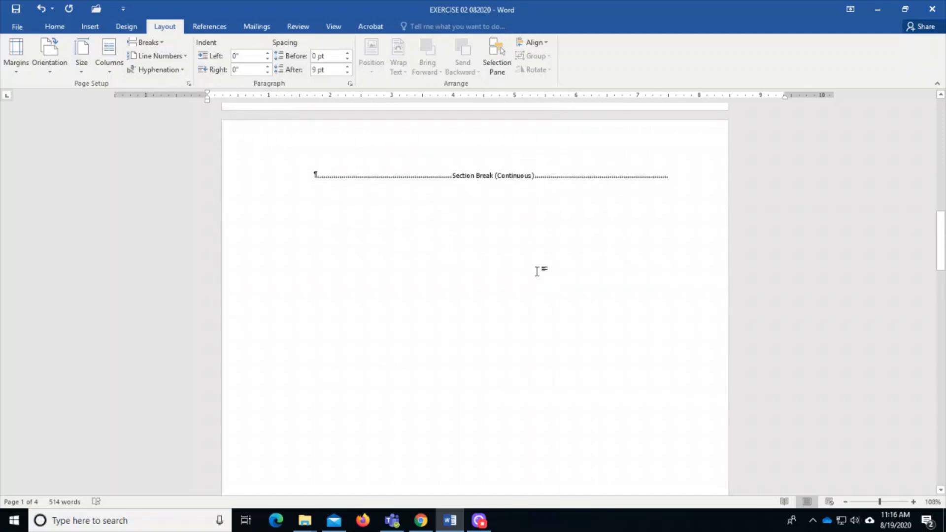
scroll(537, 271, up, 6)
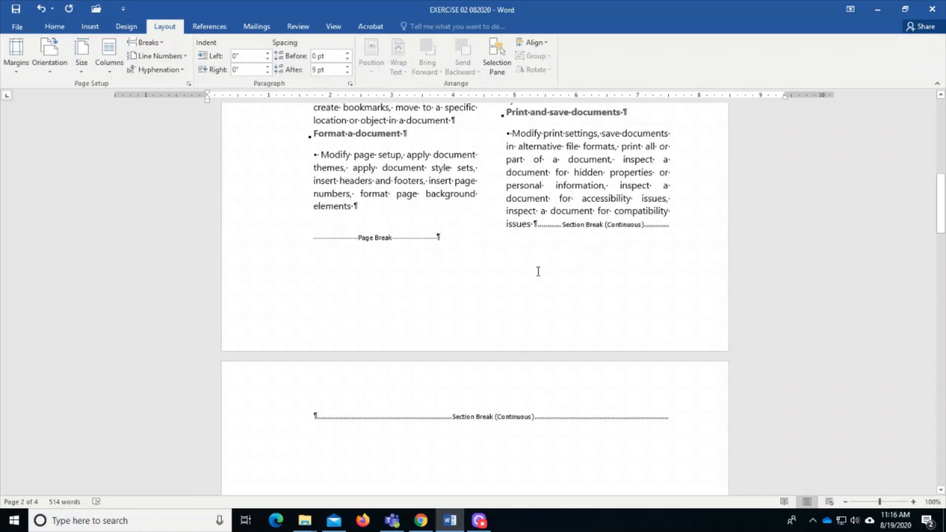
scroll(427, 334, down, 1)
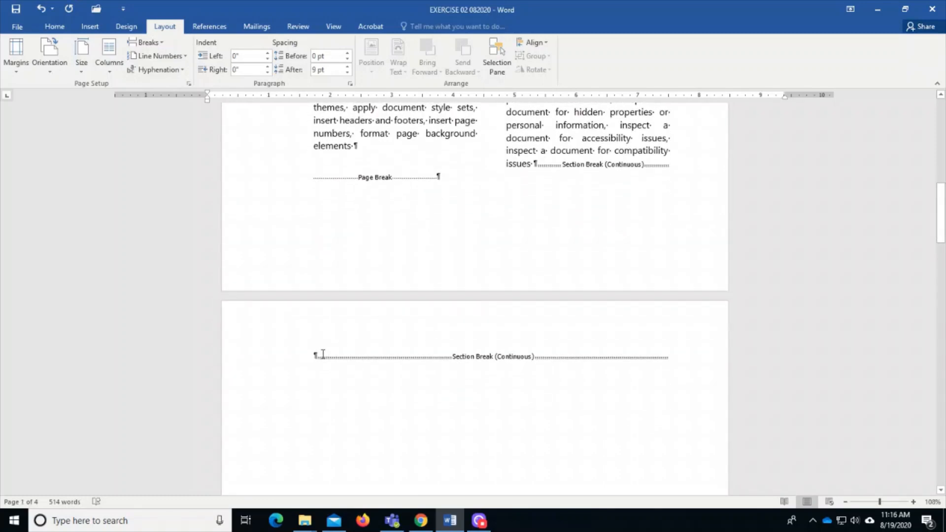
Step: Remove the blank portrait page by deleting the empty paragraph between the page break and the continuous section break
click(470, 191)
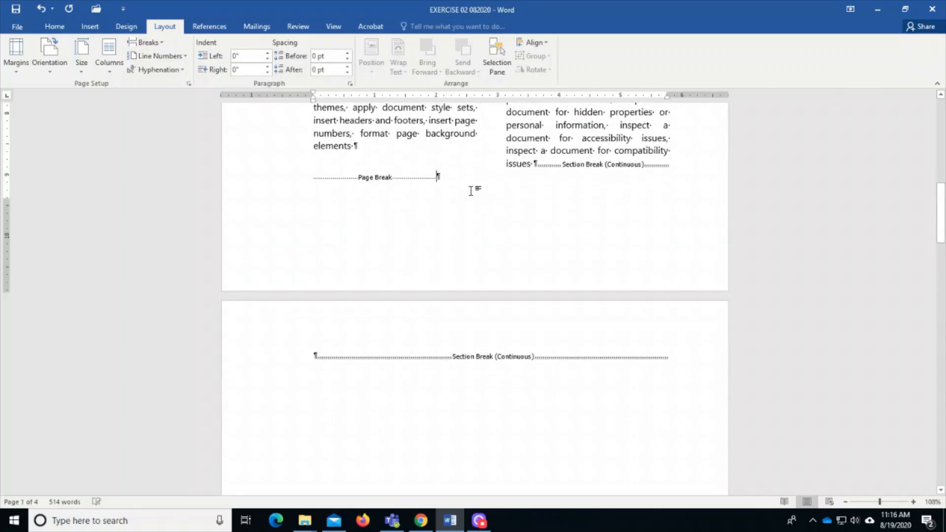
key(Delete)
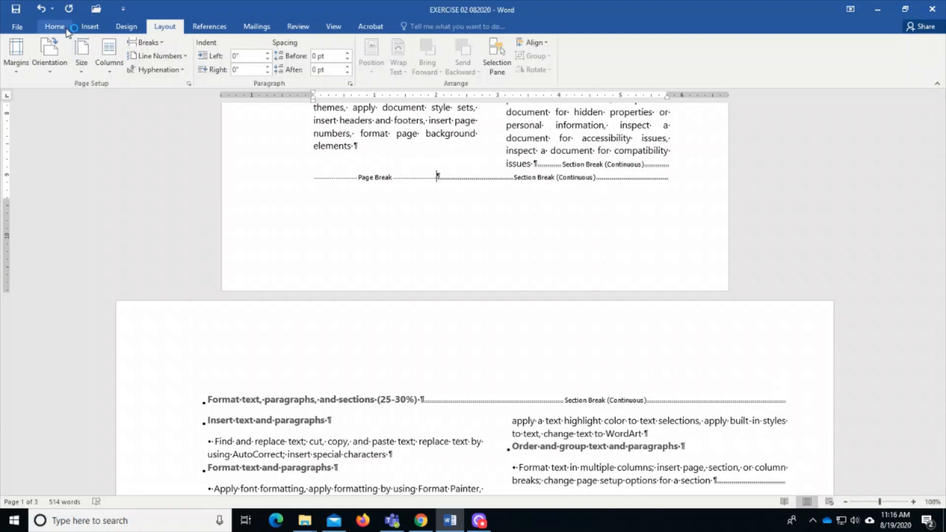
click(315, 354)
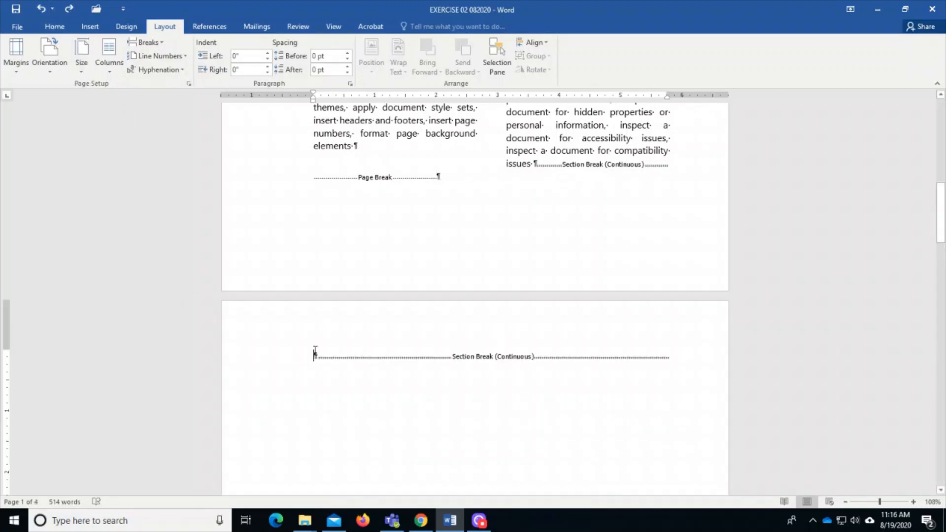
key(BackSpace)
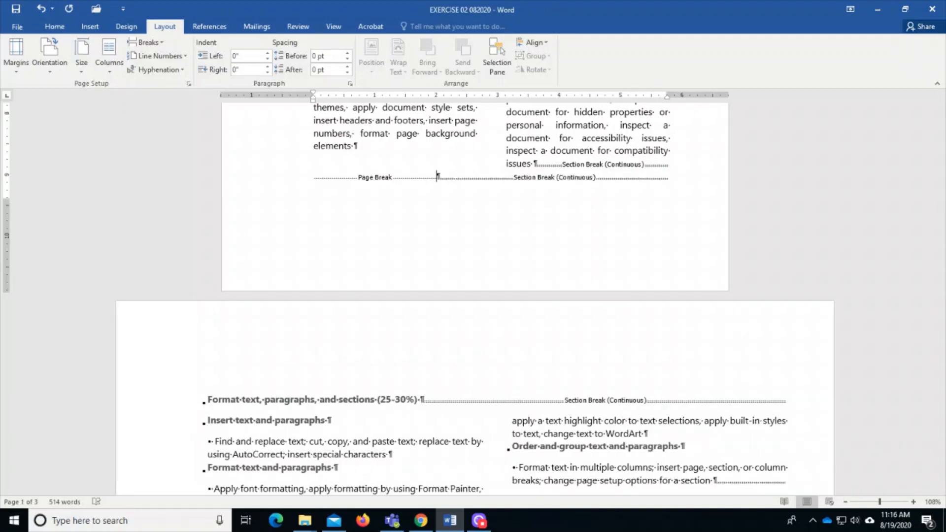
Step: Review the page flow, columns and orientation of the whole document, from the title through the SmartArt graphics text
scroll(344, 355, down, 5)
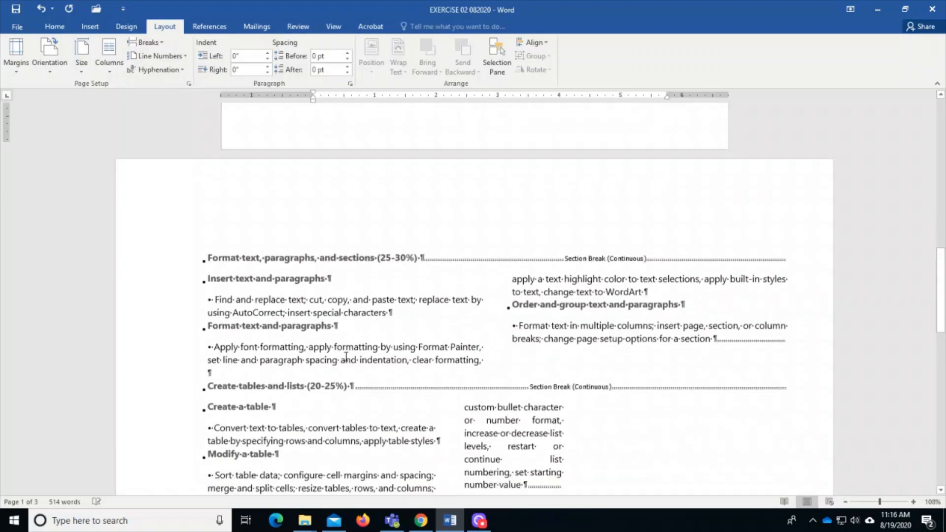
scroll(347, 356, down, 5)
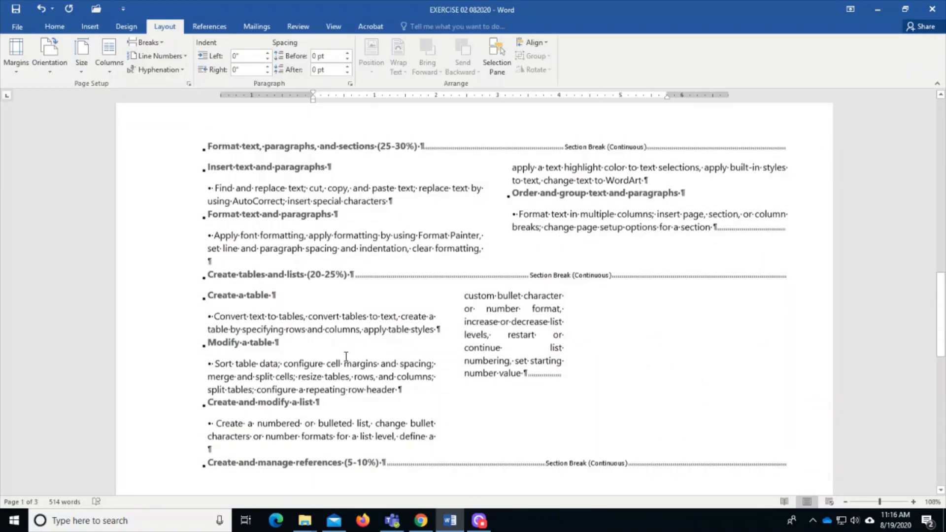
scroll(347, 356, down, 5)
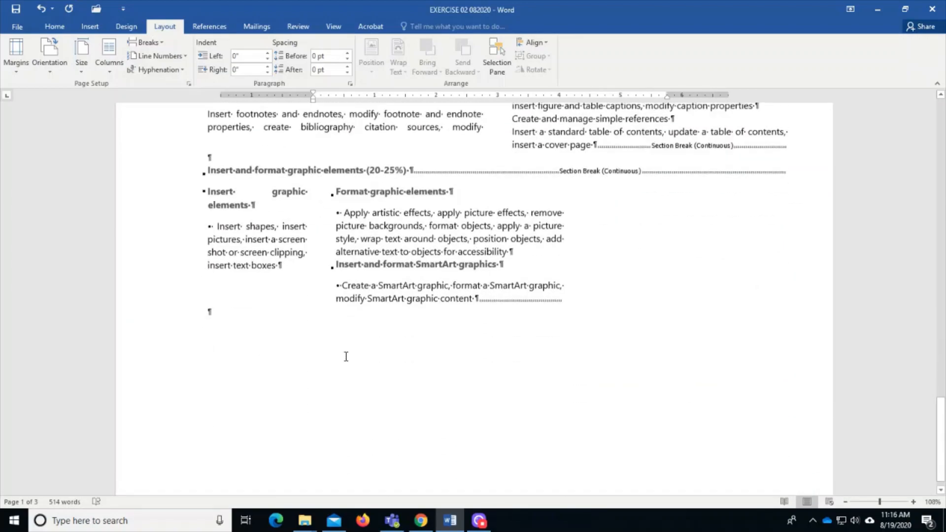
scroll(347, 356, up, 12)
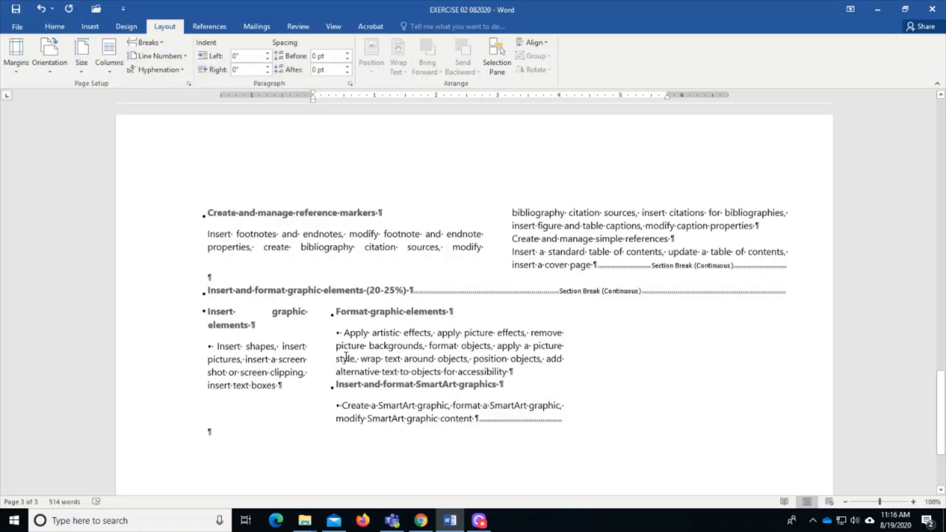
scroll(346, 356, up, 10)
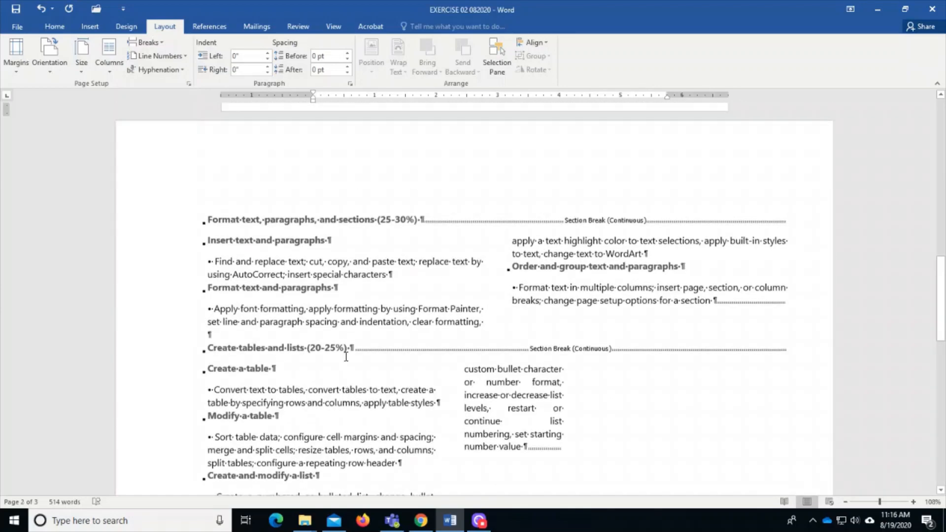
scroll(347, 356, up, 6)
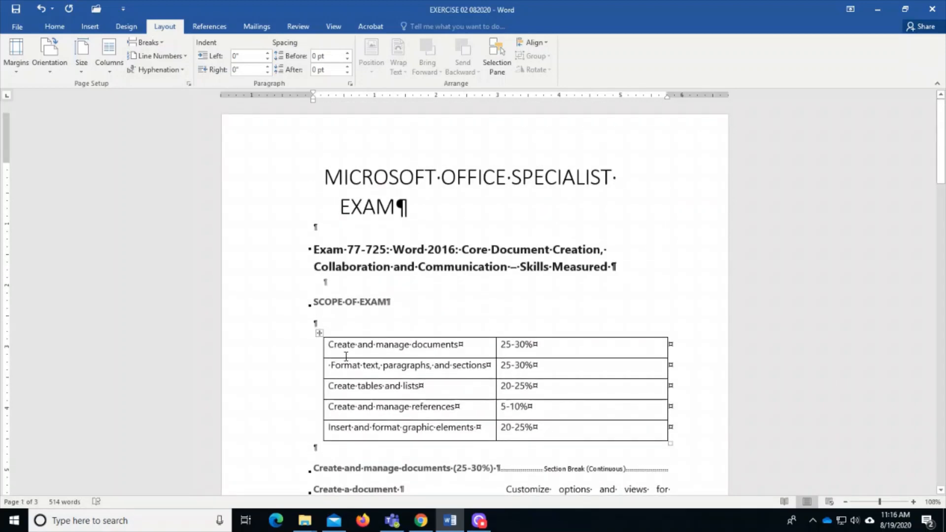
scroll(460, 262, down, 5)
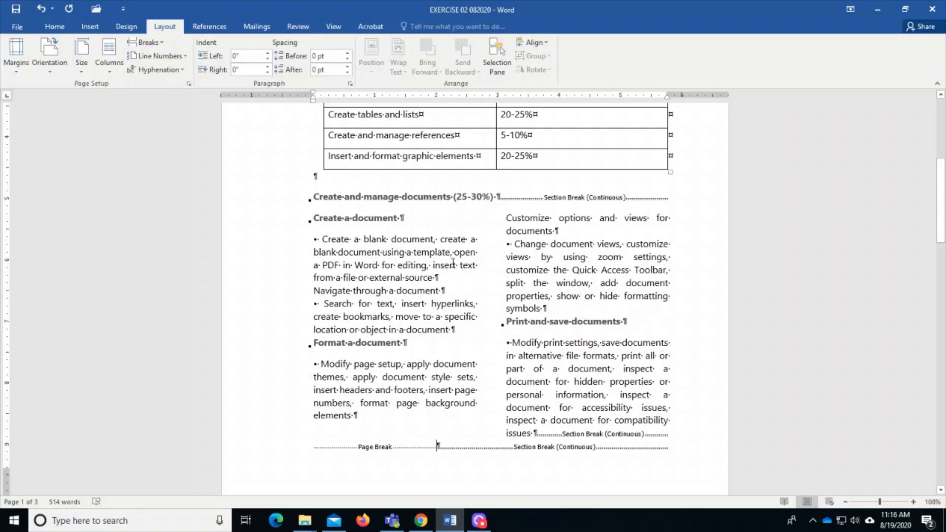
scroll(463, 360, down, 9)
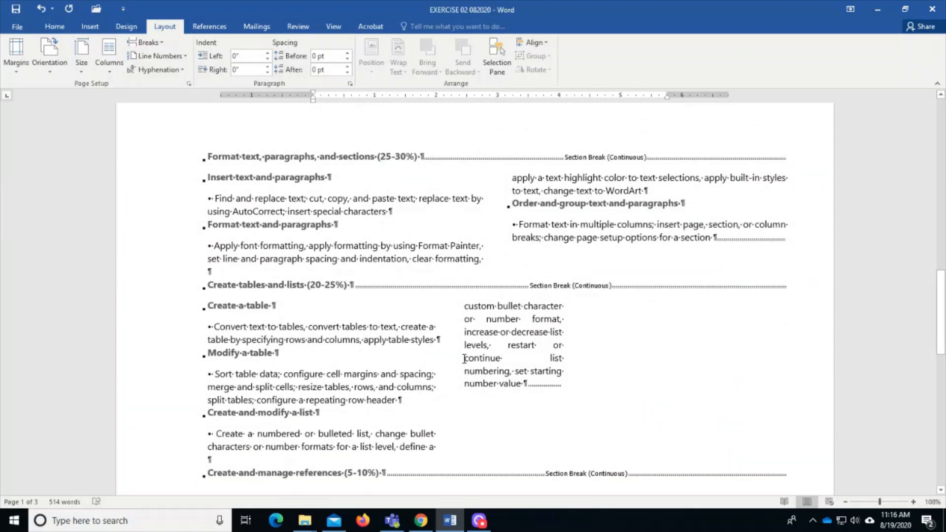
scroll(463, 359, down, 10)
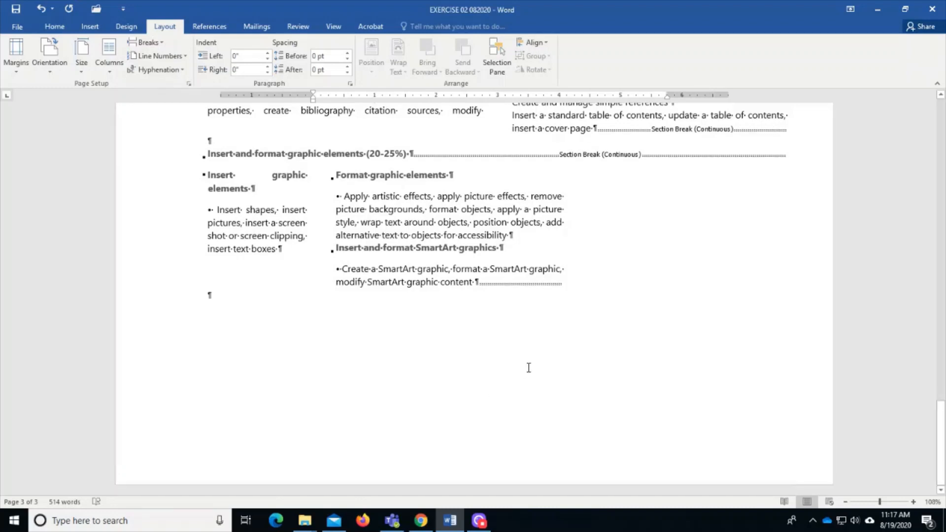
Step: Check the page break and continuous section breaks just before the landscape heading "Format text, paragraphs, and sections (25-30%)"
scroll(527, 367, up, 5)
scroll(529, 367, up, 6)
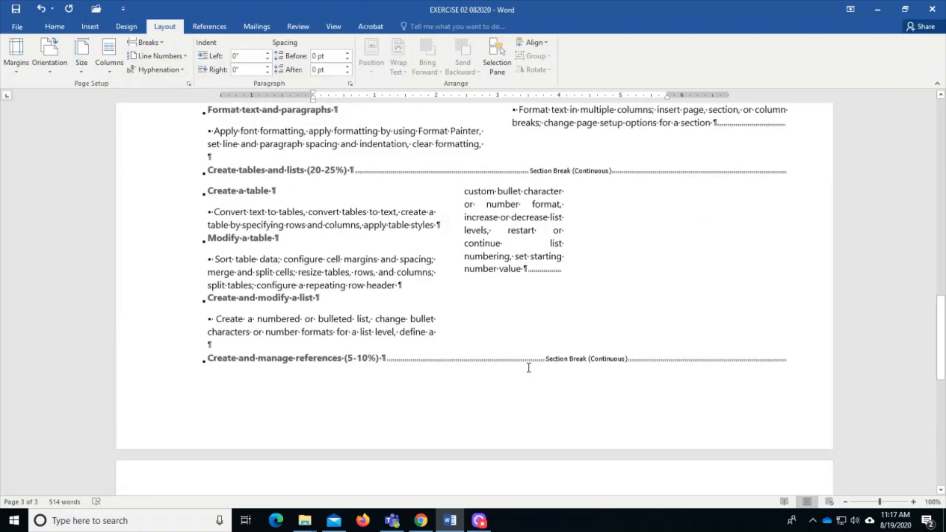
scroll(528, 368, up, 5)
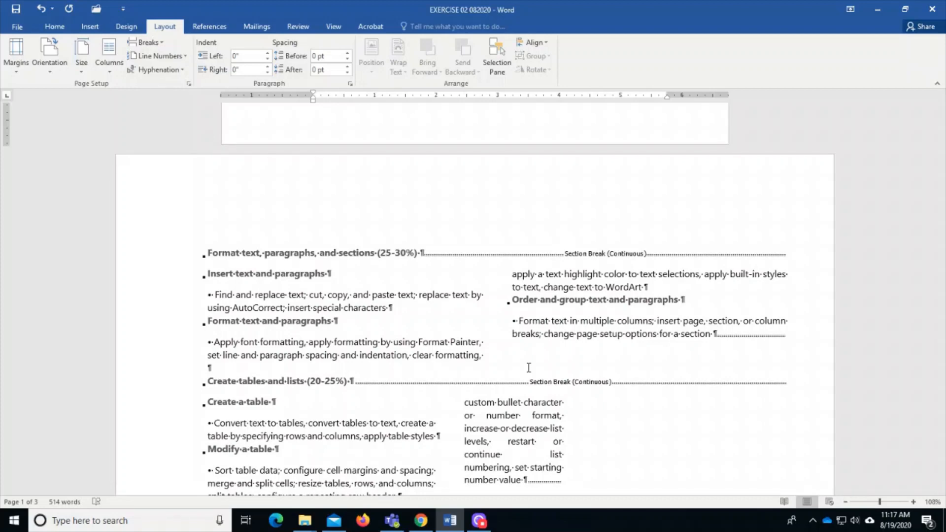
scroll(529, 368, up, 5)
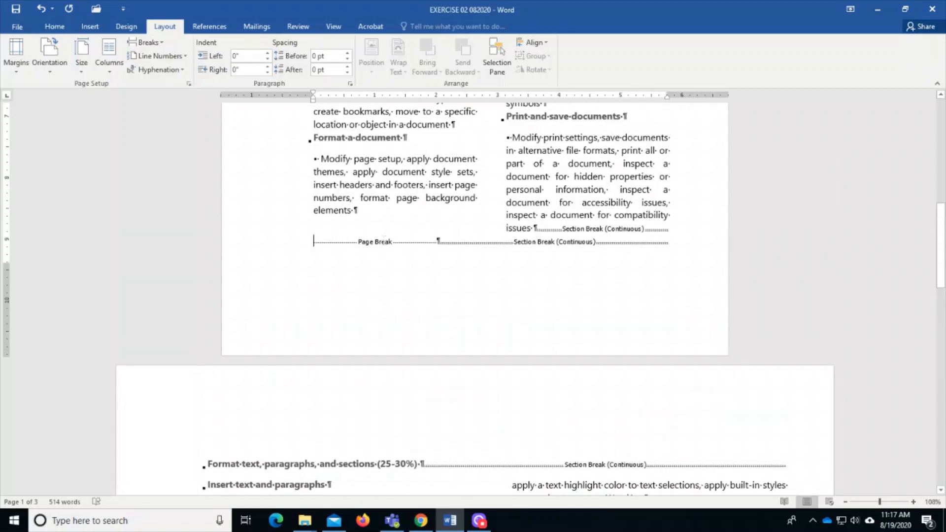
drag(312, 241, 398, 246)
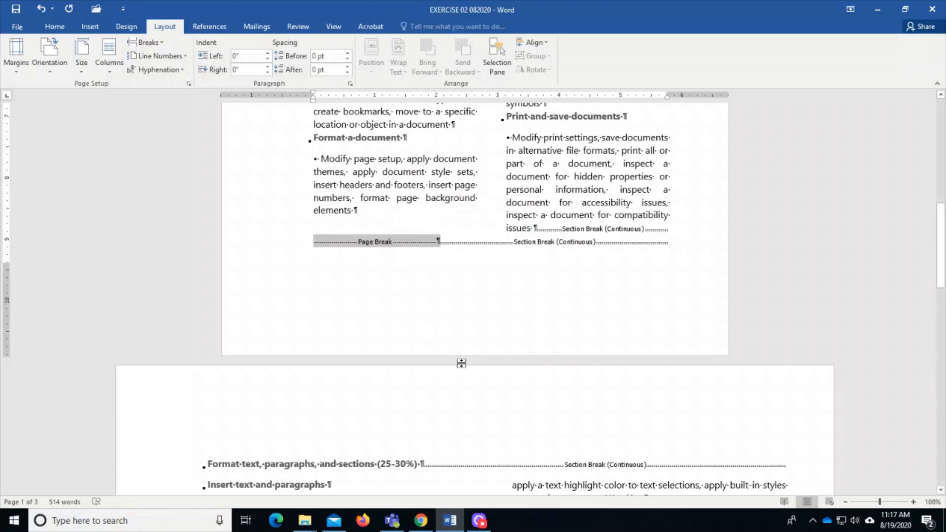
scroll(463, 362, down, 5)
scroll(463, 362, up, 6)
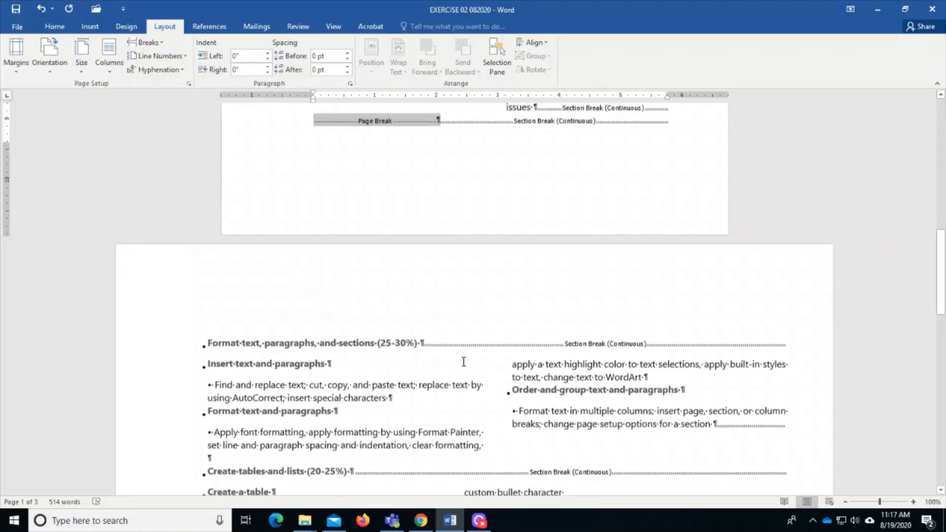
click(461, 350)
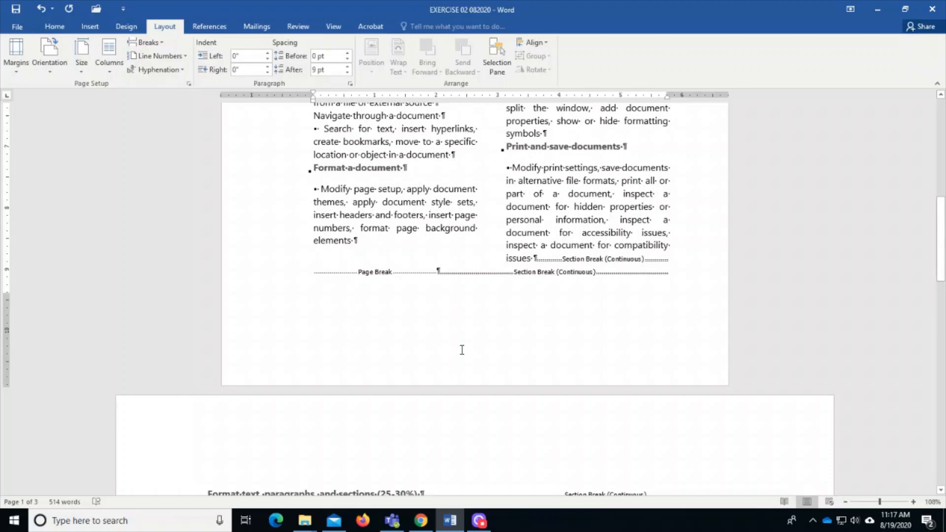
scroll(462, 349, up, 8)
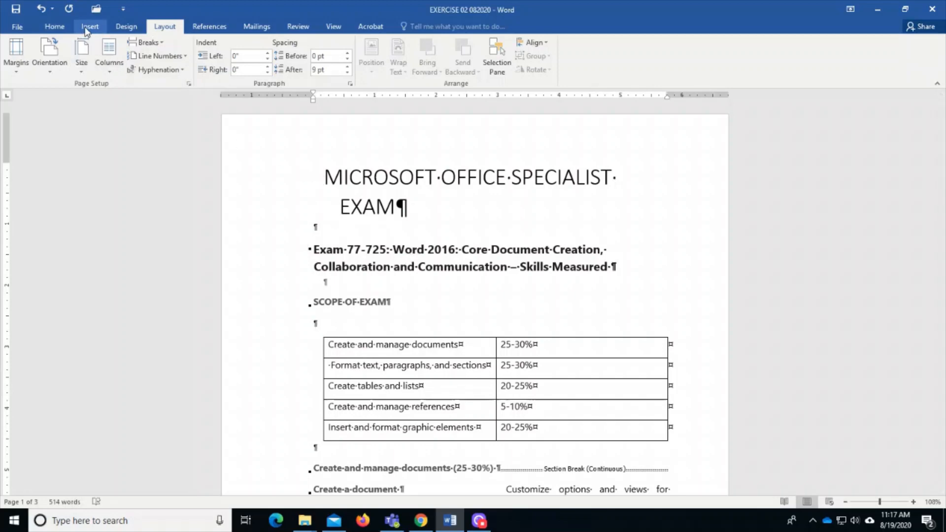
Step: Try inserting another page break at the end of the "Create and manage documents" section and undo it
click(87, 30)
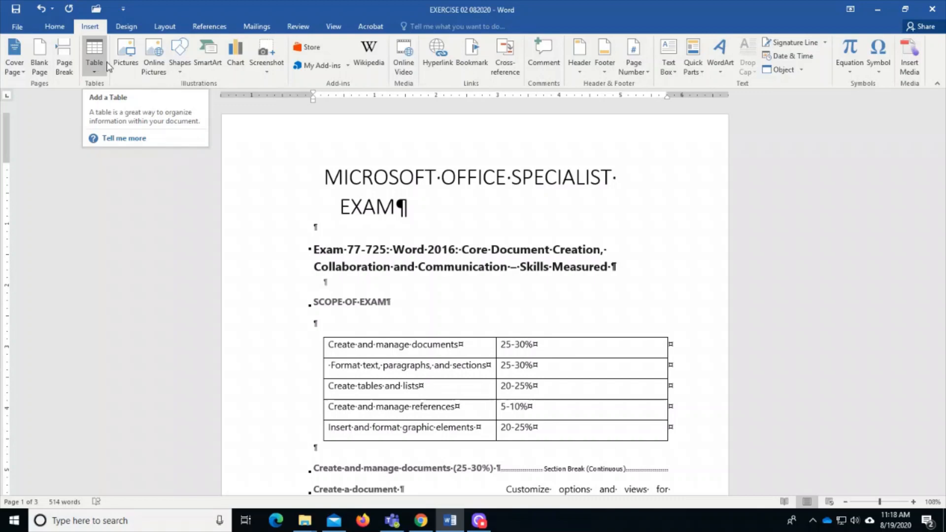
click(64, 70)
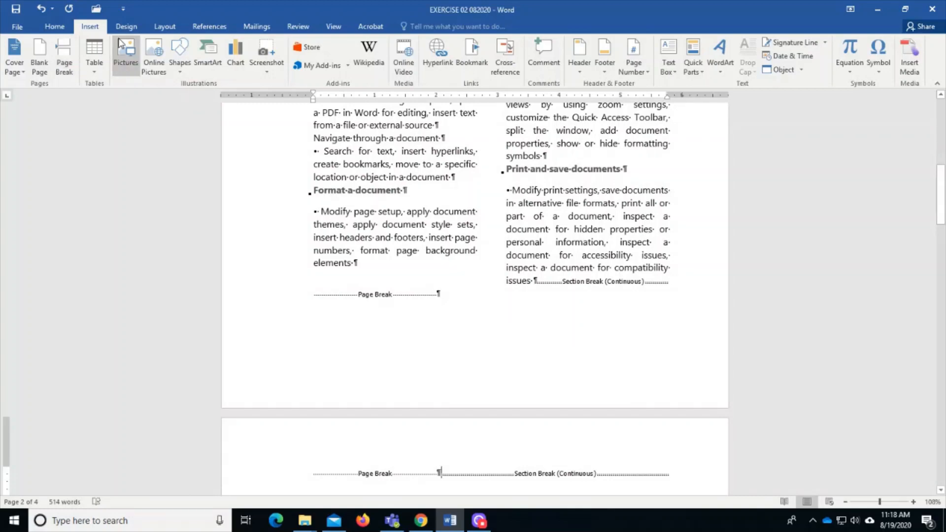
click(42, 8)
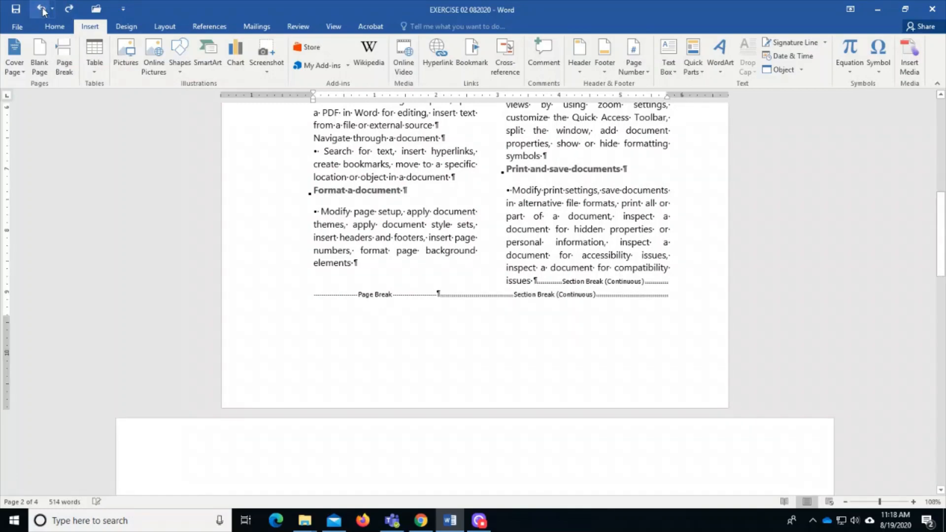
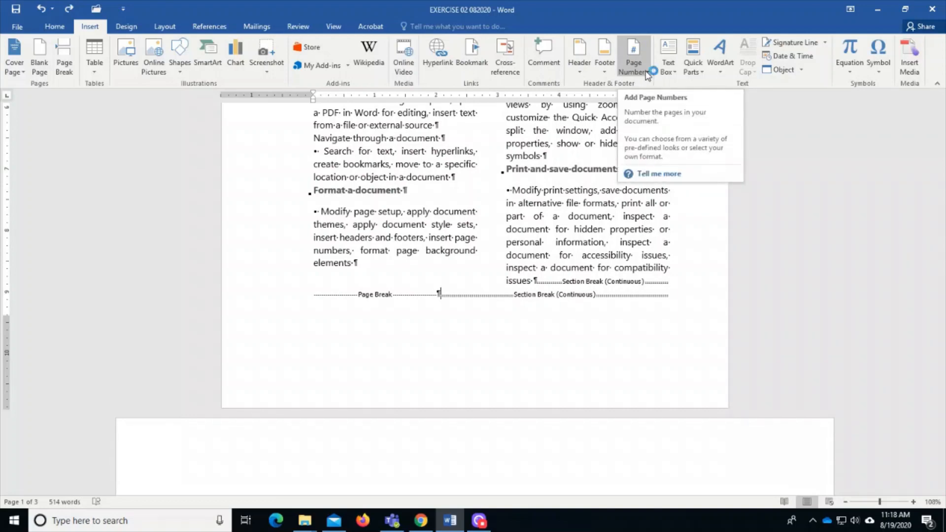
Step: Look through the page number positions and the number designs available for the bottom of the page
click(646, 73)
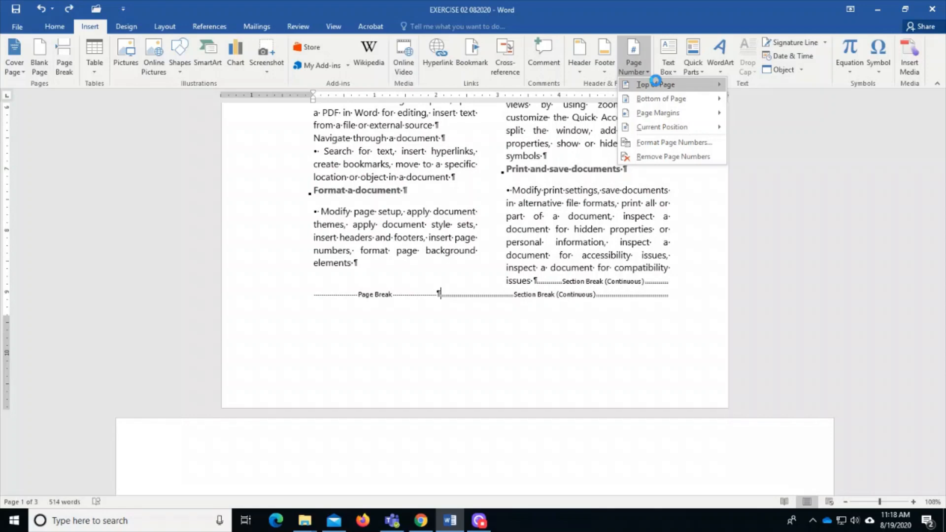
mouse_move(671, 117)
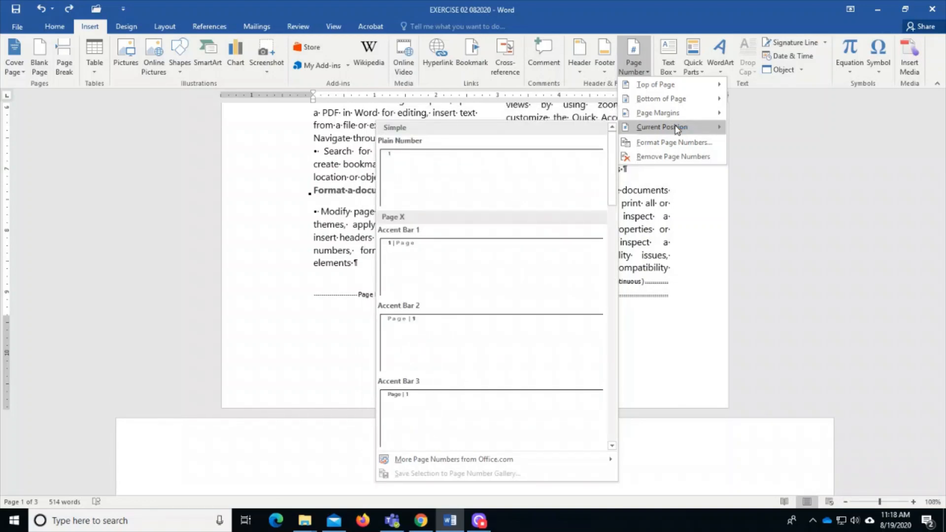
mouse_move(682, 99)
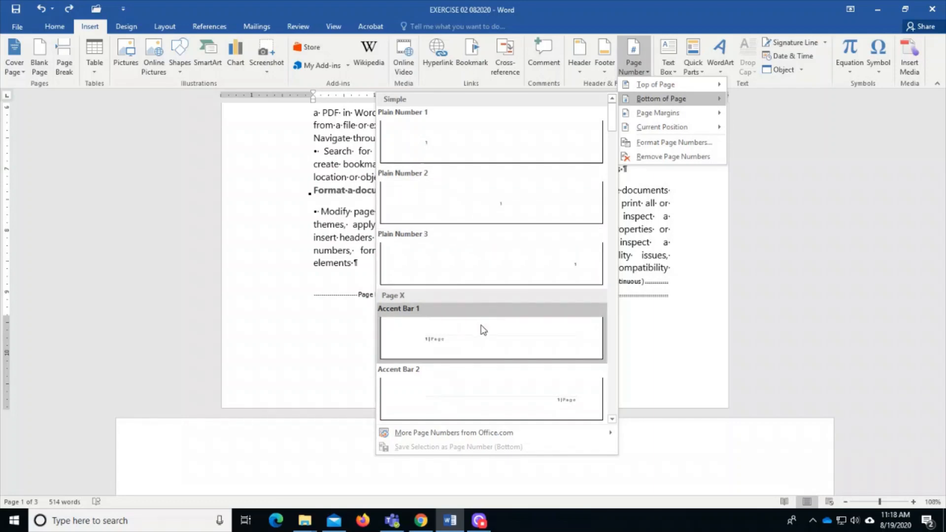
scroll(483, 329, down, 5)
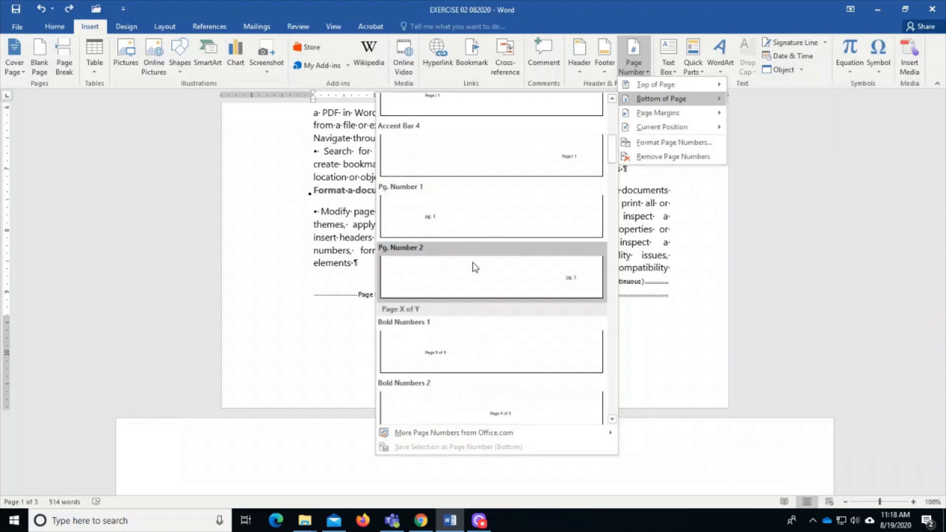
scroll(475, 267, up, 3)
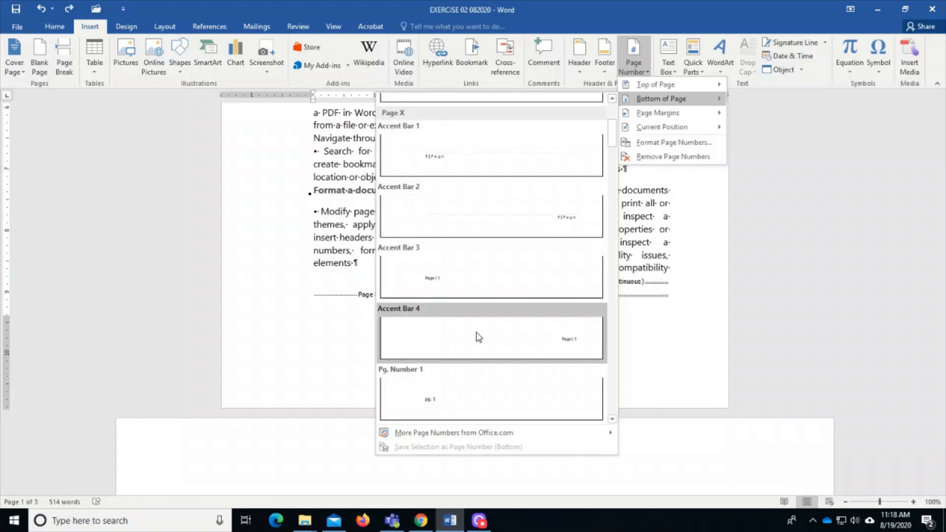
scroll(478, 337, down, 3)
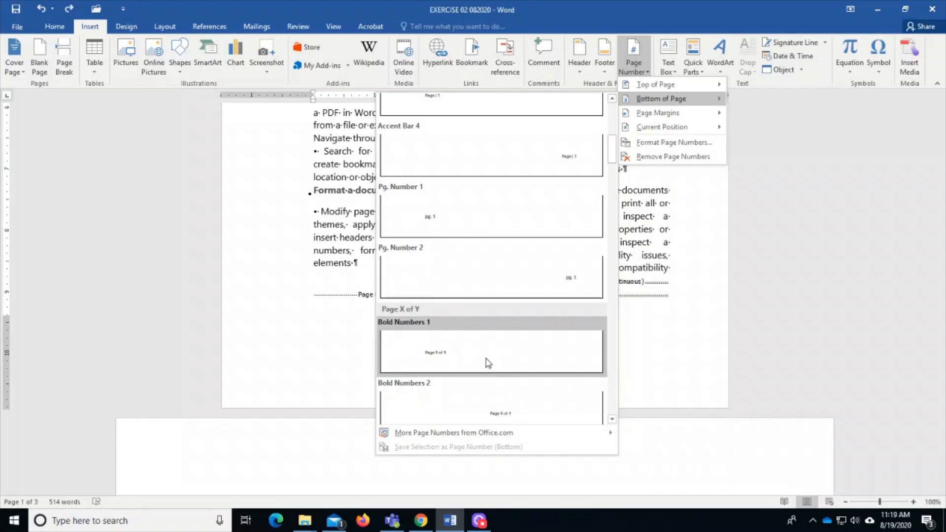
scroll(488, 363, down, 3)
scroll(485, 353, up, 8)
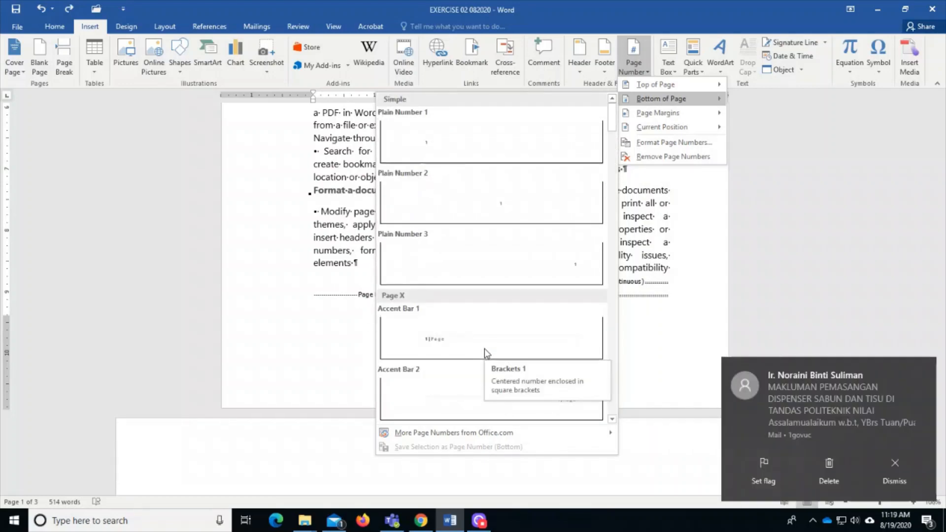
click(905, 476)
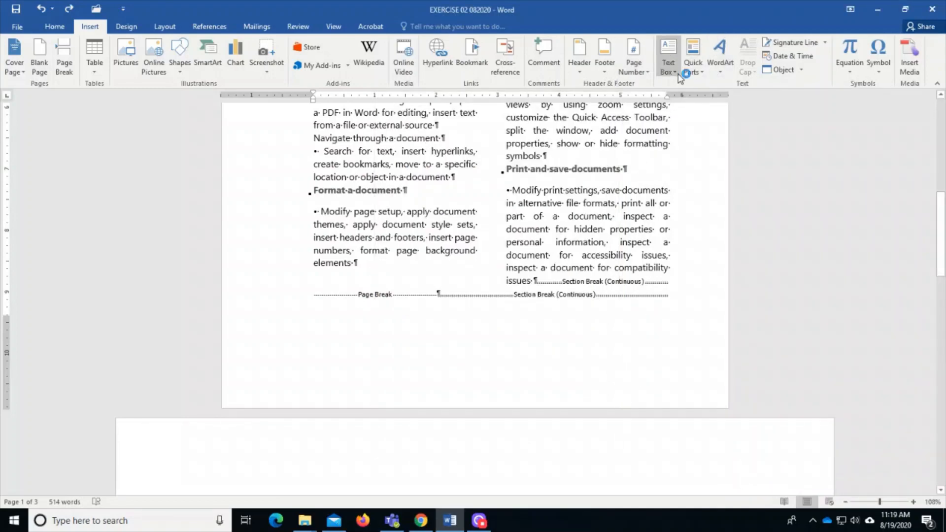
Step: Insert a centred page number in the footer using the Plain Number 2 design for the bottom of the page
click(633, 64)
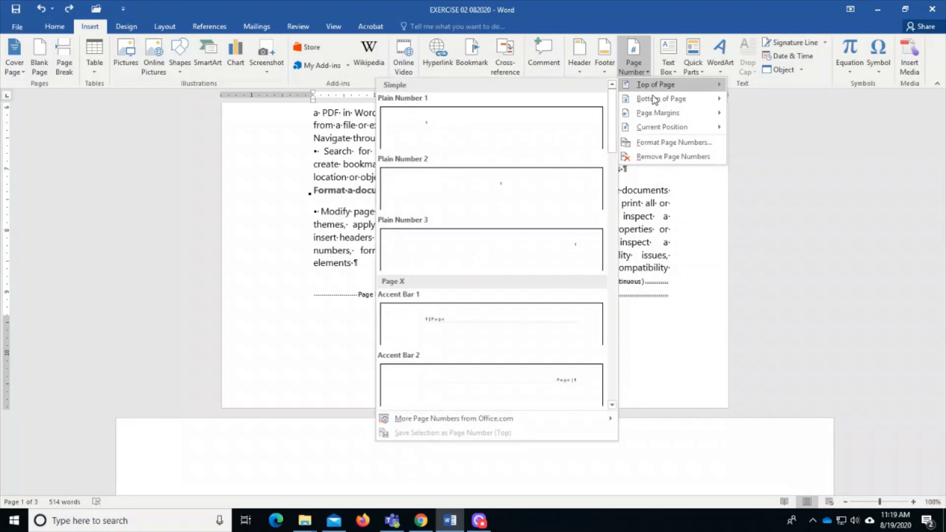
mouse_move(654, 100)
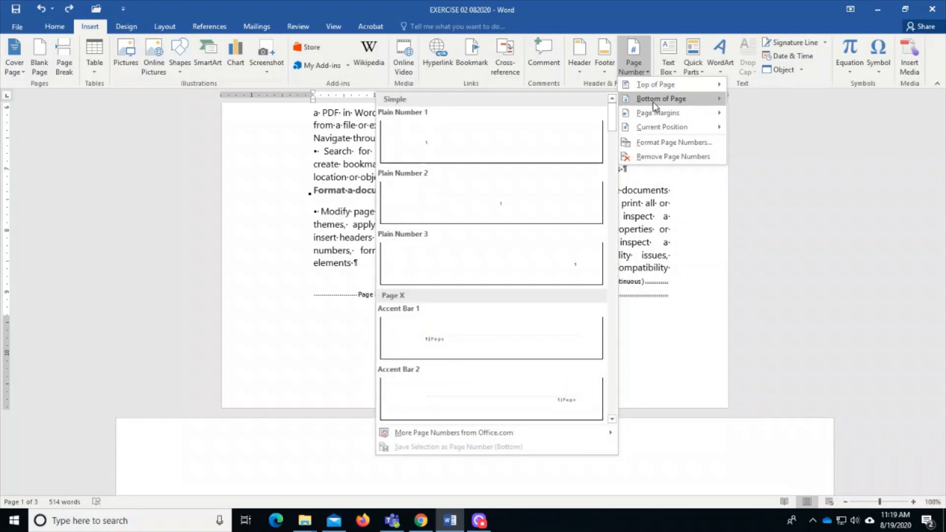
click(526, 196)
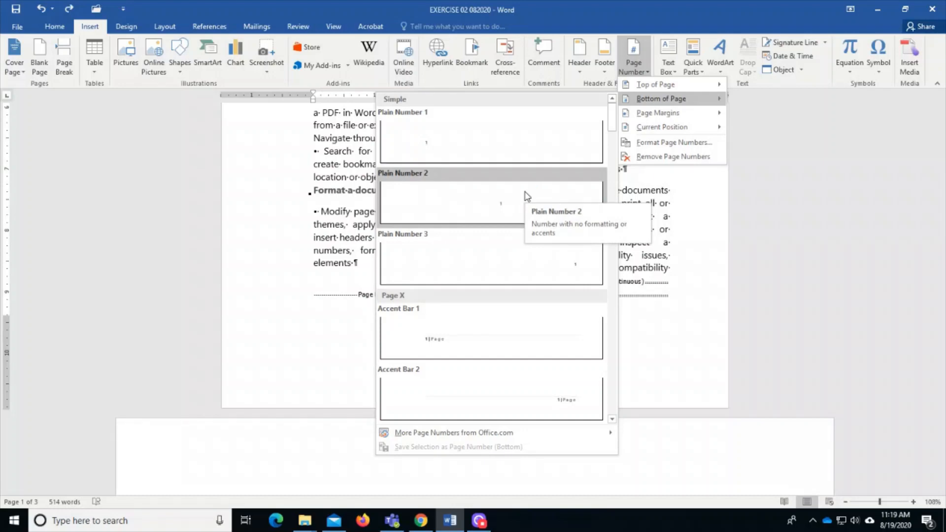
click(525, 195)
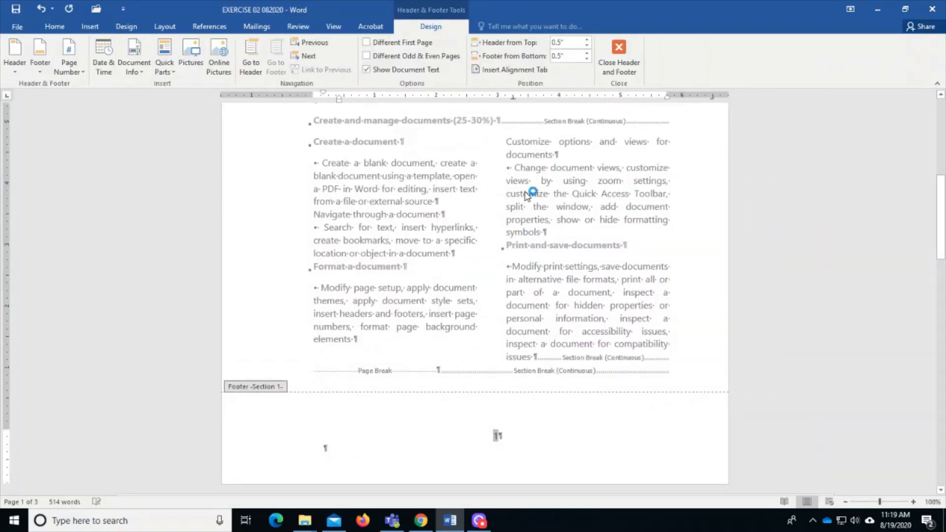
Step: Check the footer page numbers on every page, from the portrait first page to the last landscape page
scroll(525, 193, up, 8)
scroll(524, 195, down, 7)
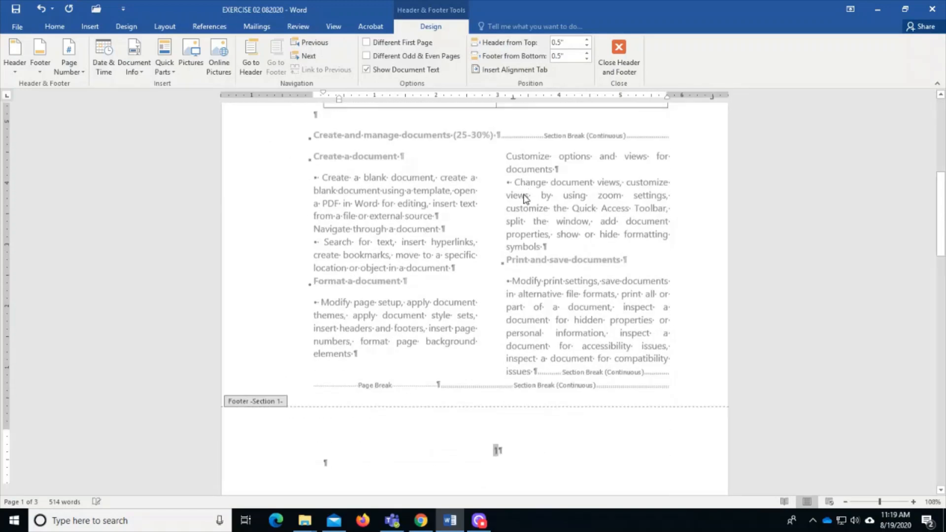
scroll(525, 197, down, 3)
scroll(517, 206, up, 9)
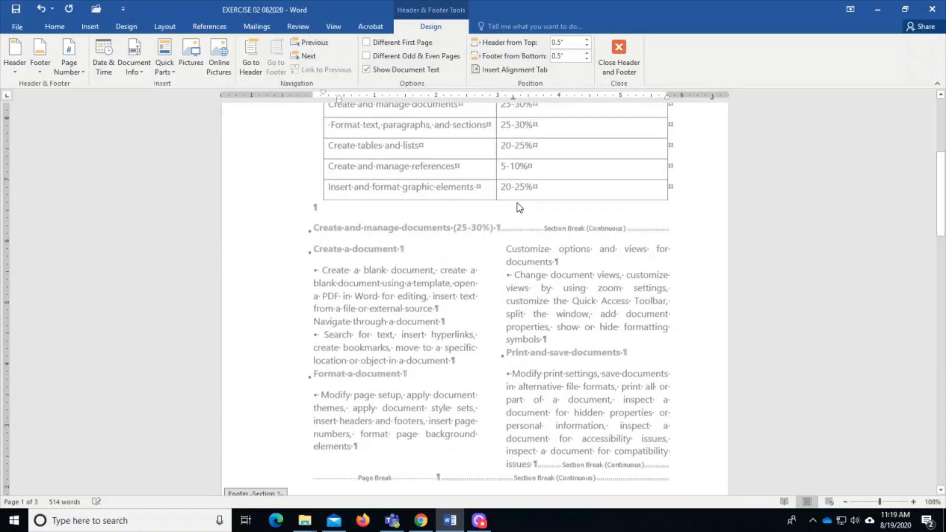
scroll(517, 201, down, 6)
scroll(516, 202, down, 12)
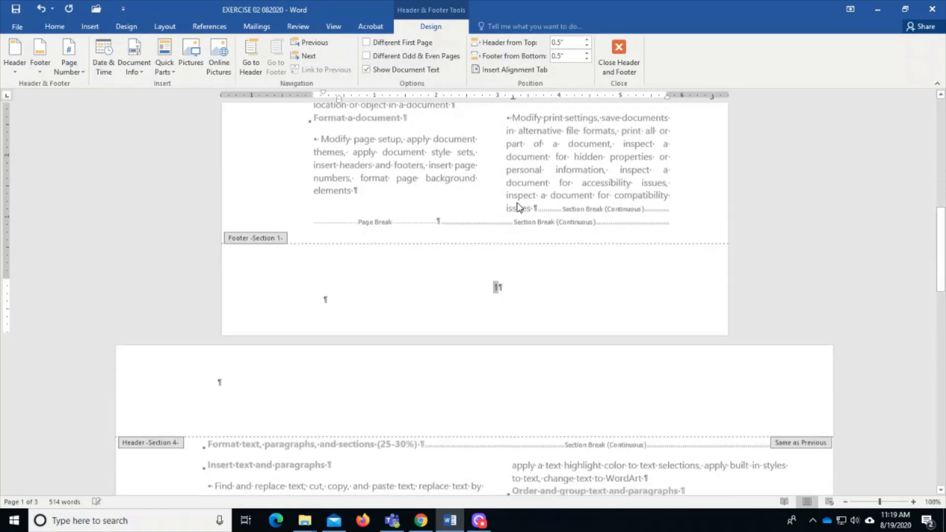
scroll(520, 207, down, 6)
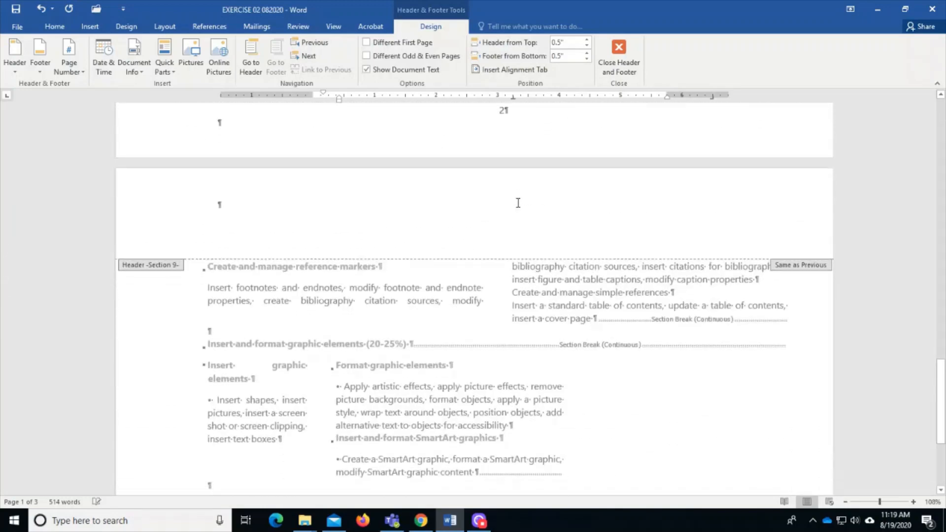
scroll(518, 202, up, 4)
scroll(518, 203, up, 8)
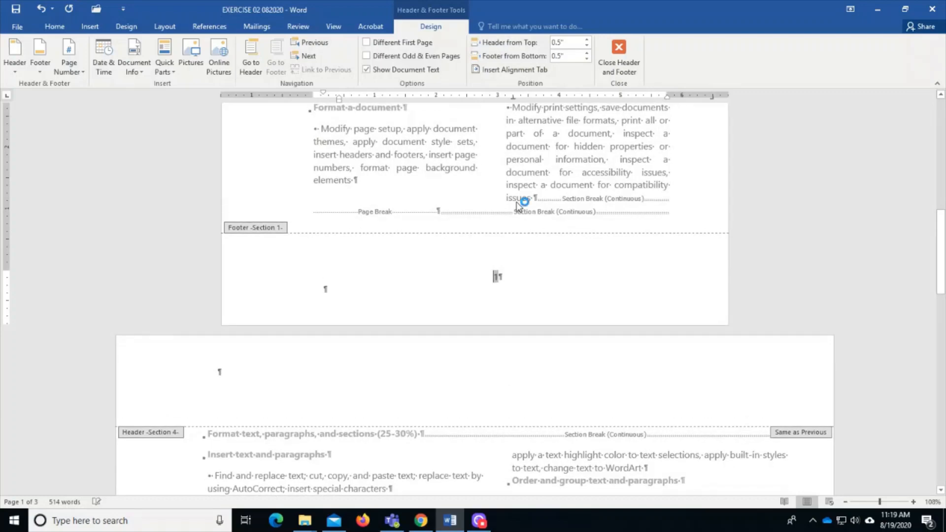
scroll(517, 204, down, 18)
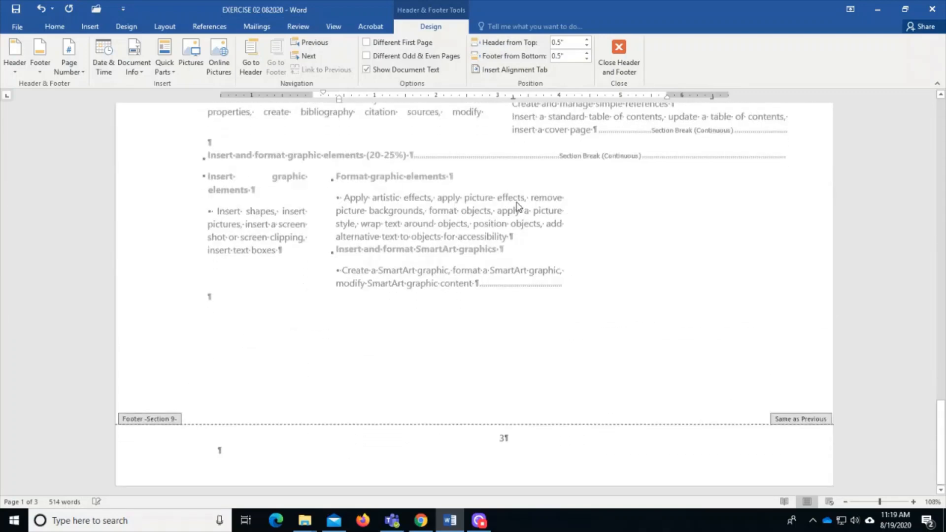
scroll(518, 207, up, 18)
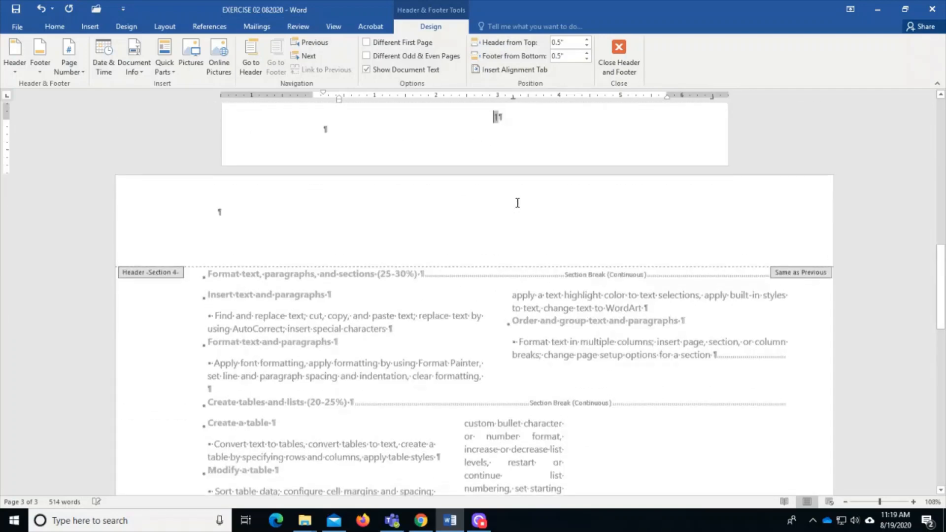
Step: Examine the Section 1 header above the title, its footer page number and the Section 4 header on the landscape page
scroll(517, 202, up, 7)
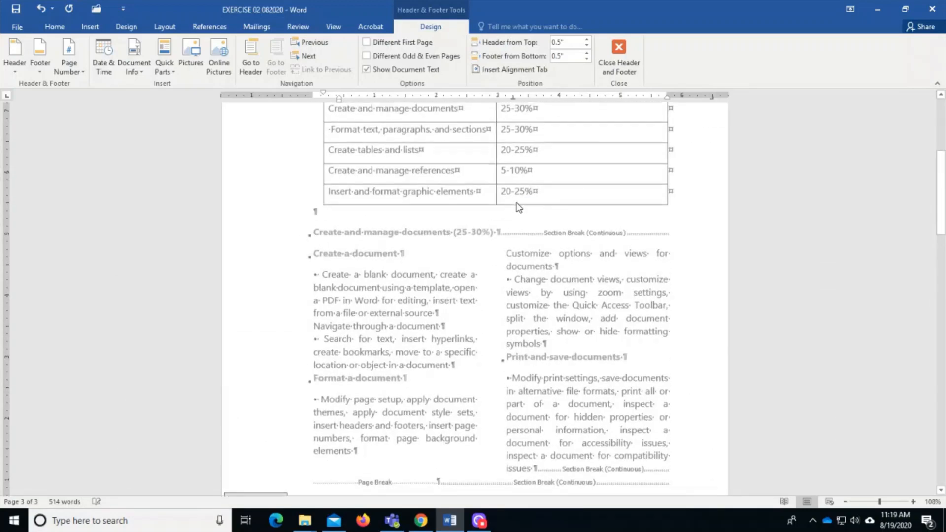
scroll(517, 207, up, 3)
scroll(518, 207, up, 5)
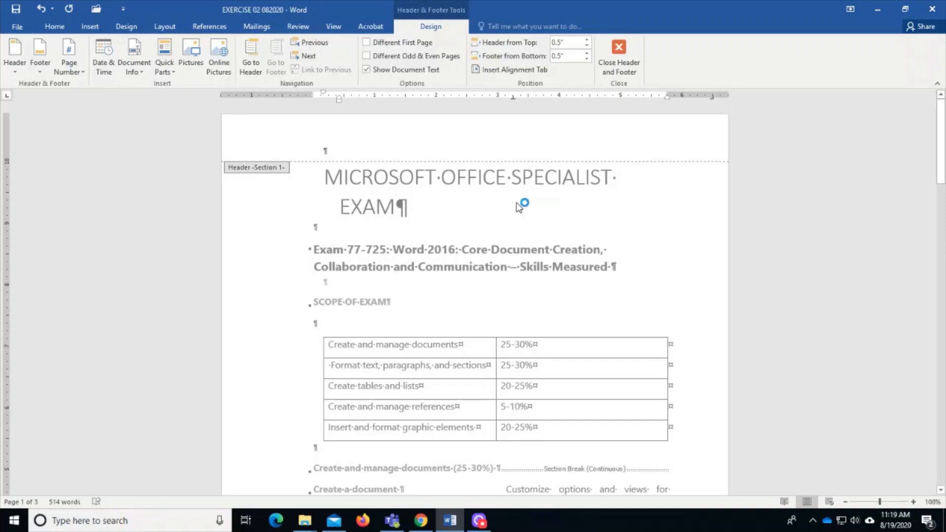
scroll(519, 207, down, 8)
scroll(518, 207, up, 8)
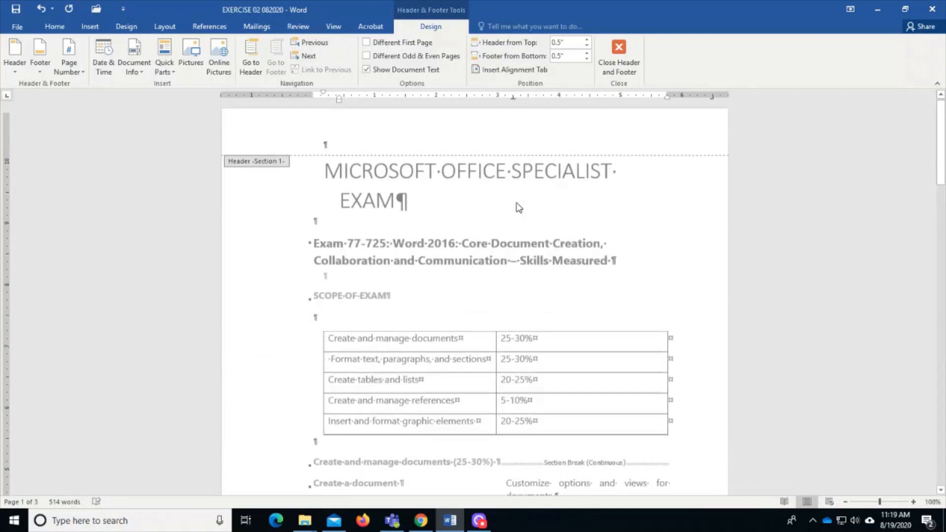
scroll(502, 135, down, 11)
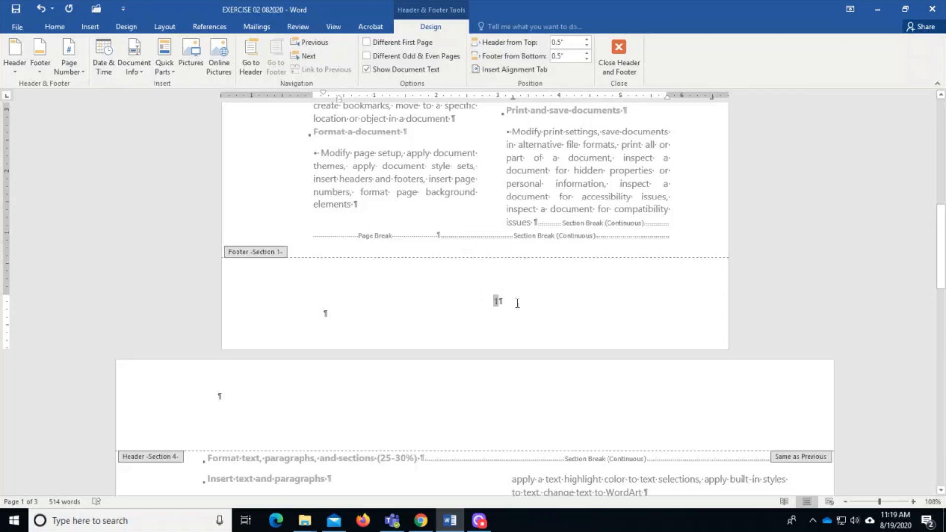
scroll(477, 307, up, 11)
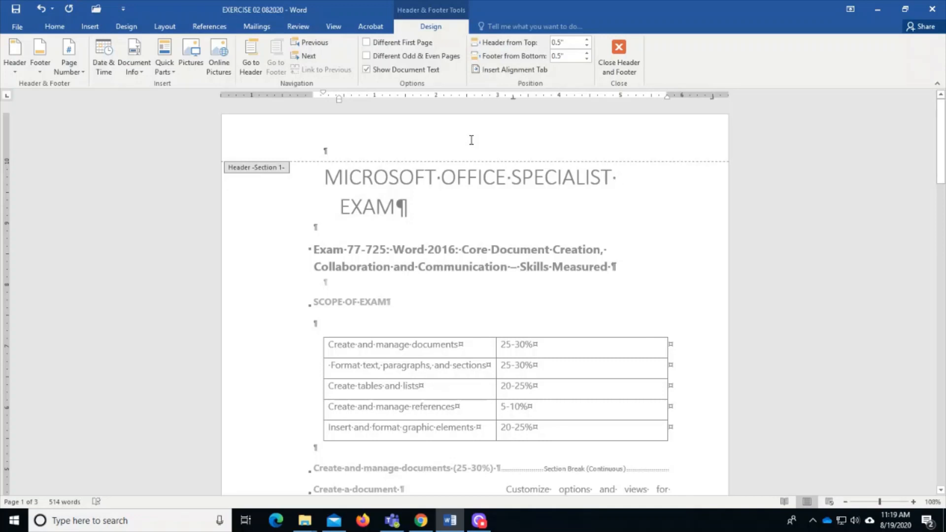
scroll(333, 157, down, 2)
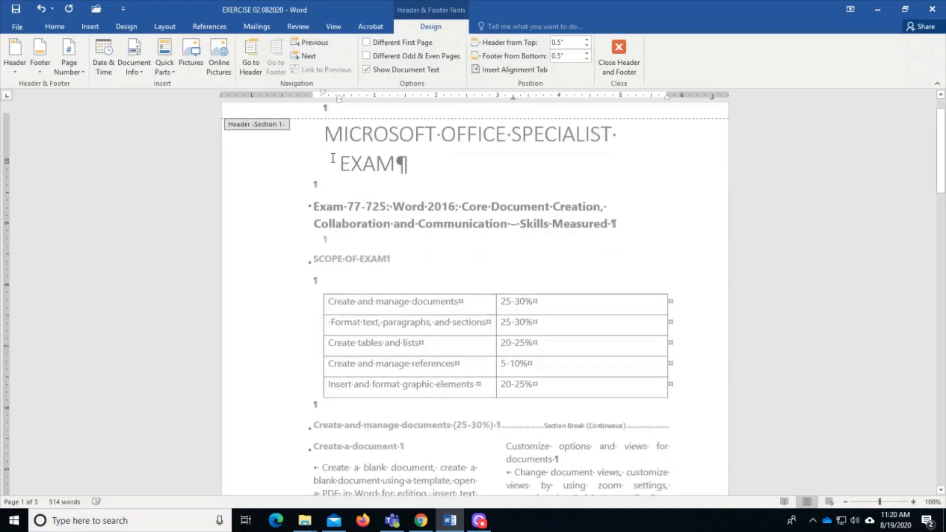
scroll(332, 156, up, 2)
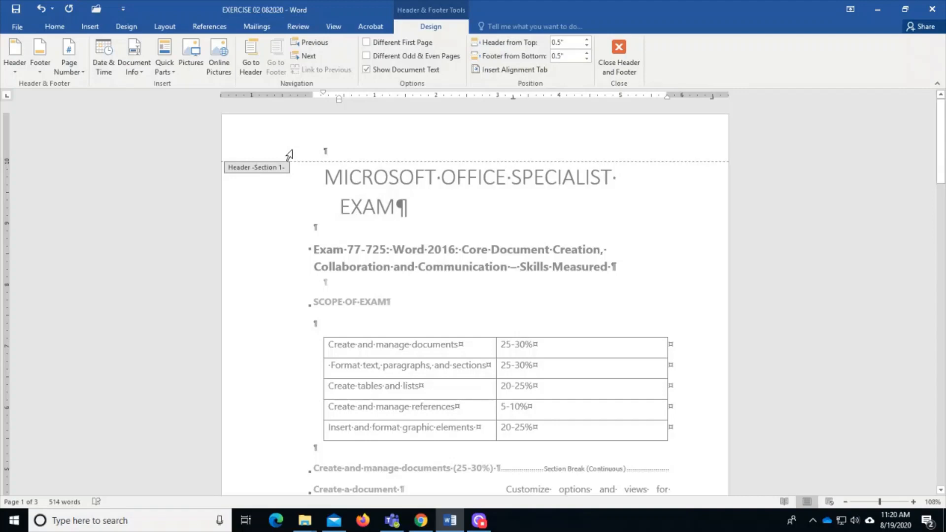
scroll(289, 155, down, 15)
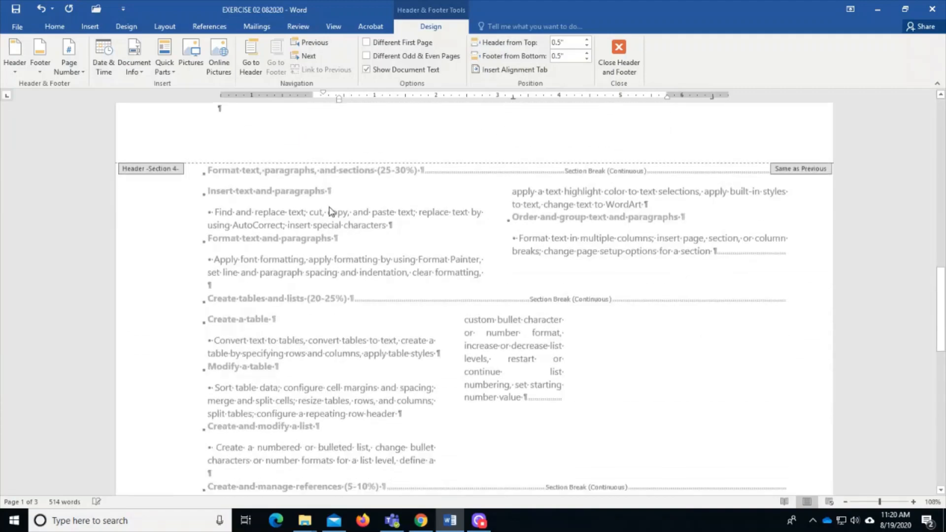
scroll(417, 194, up, 3)
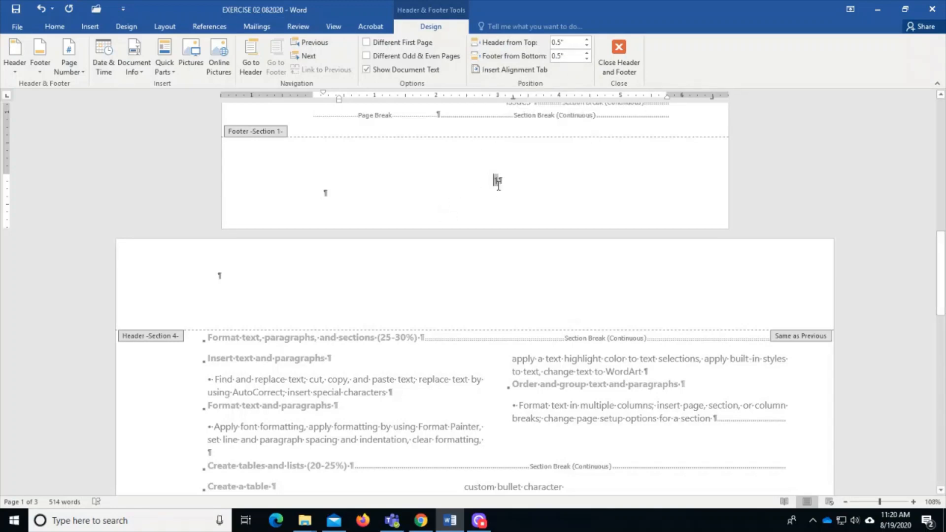
scroll(452, 248, up, 3)
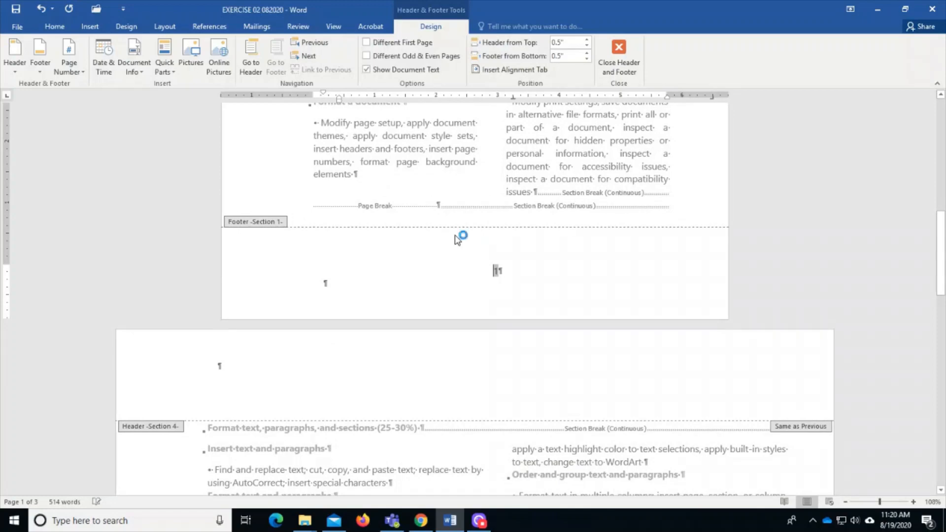
scroll(457, 240, up, 15)
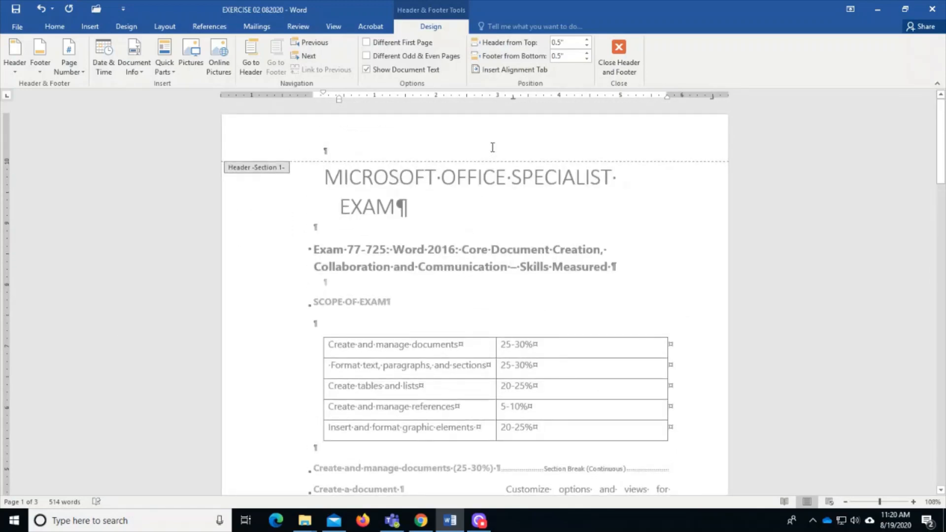
scroll(481, 253, down, 15)
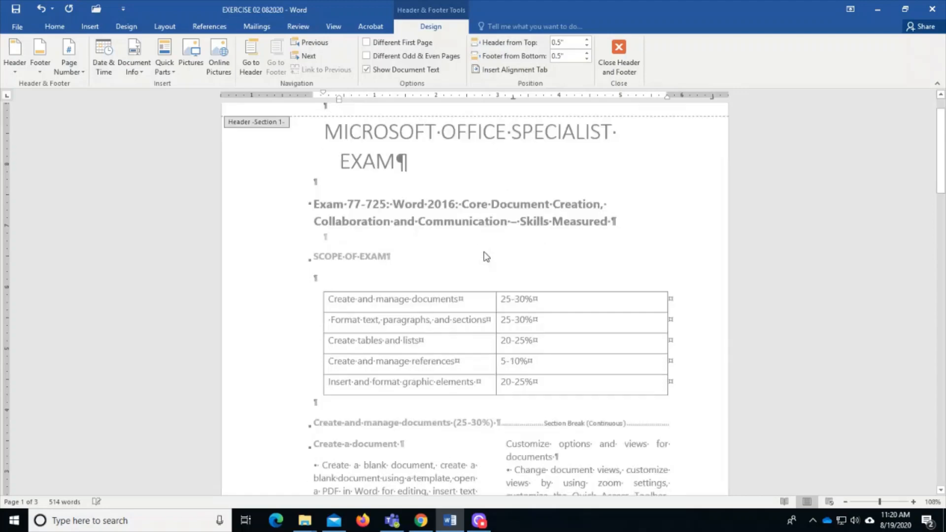
Step: Deselect the page number in the first footer and leave header and footer editing by returning to the "Create a document" text
click(491, 269)
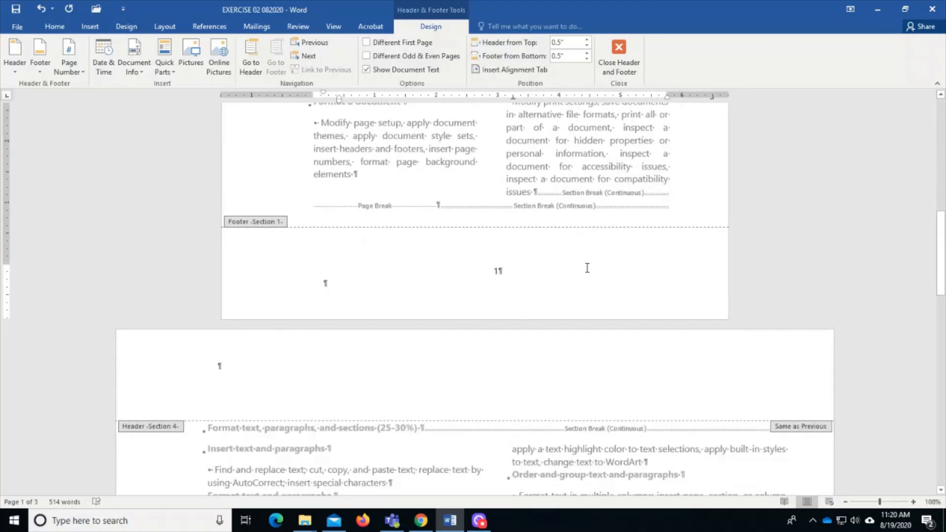
scroll(403, 265, up, 5)
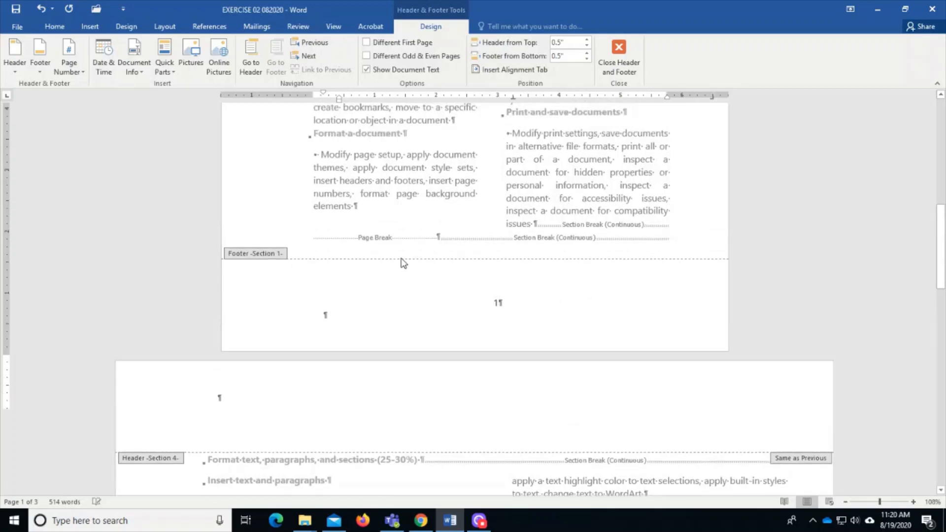
scroll(408, 256, up, 1)
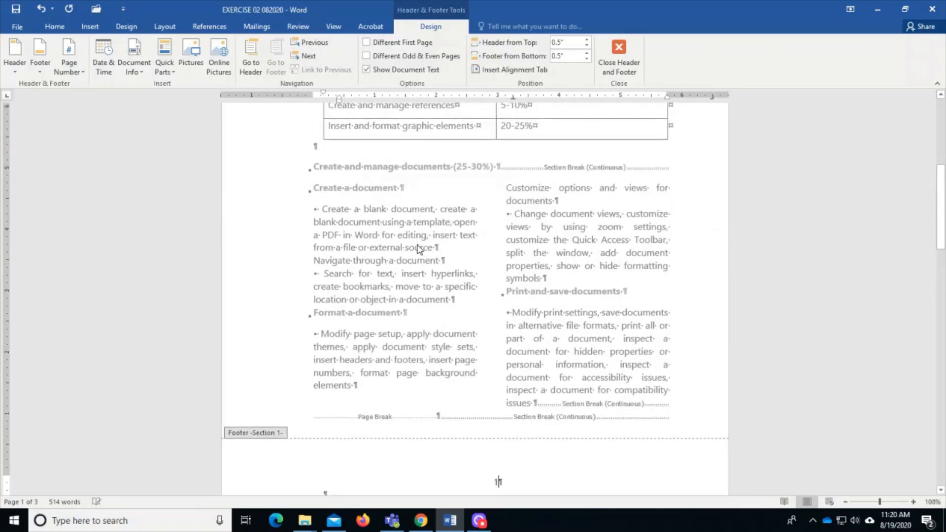
double_click(417, 247)
Step: Review the page numbers at the foot of the portrait and landscape pages with the body text active
scroll(418, 245, down, 4)
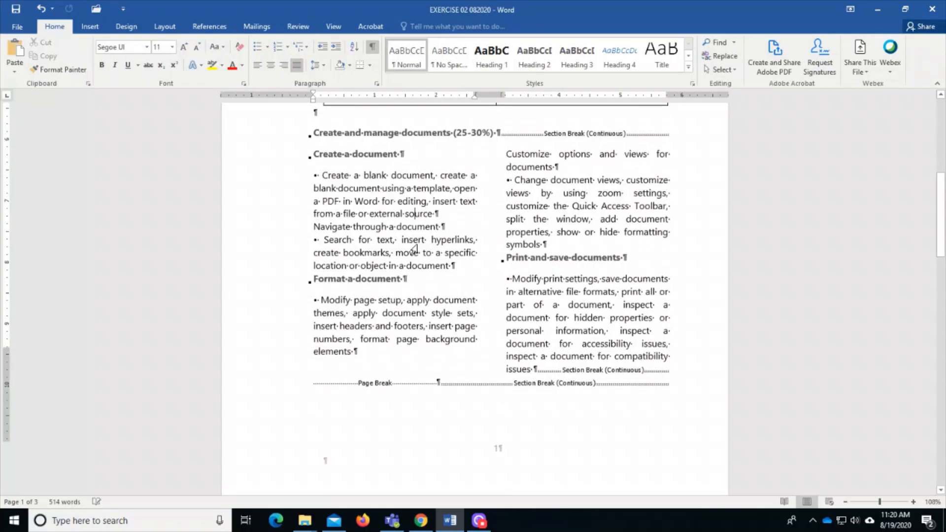
scroll(417, 245, up, 5)
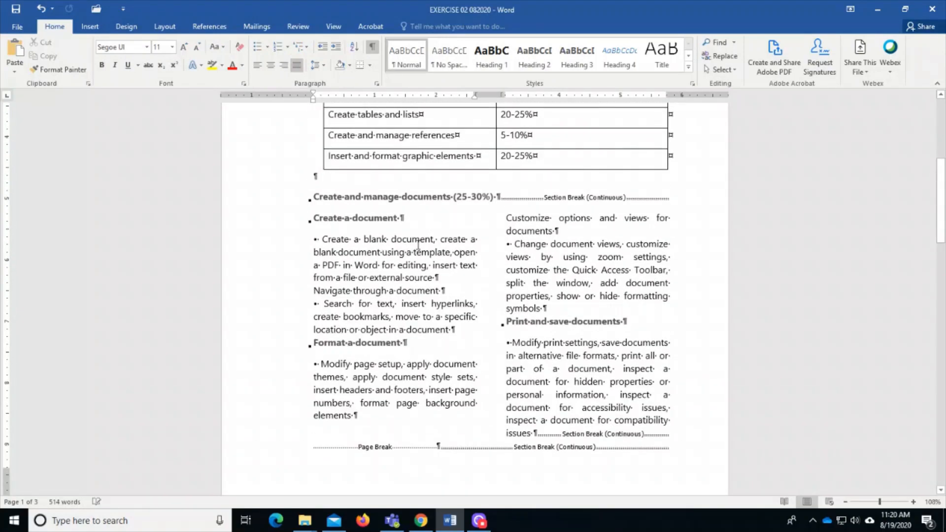
scroll(418, 245, down, 8)
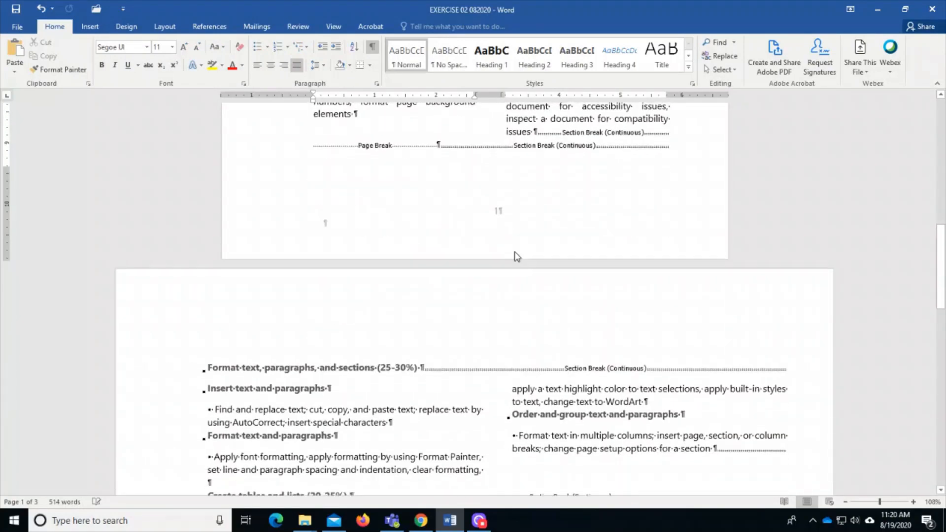
scroll(493, 231, down, 3)
scroll(491, 242, down, 15)
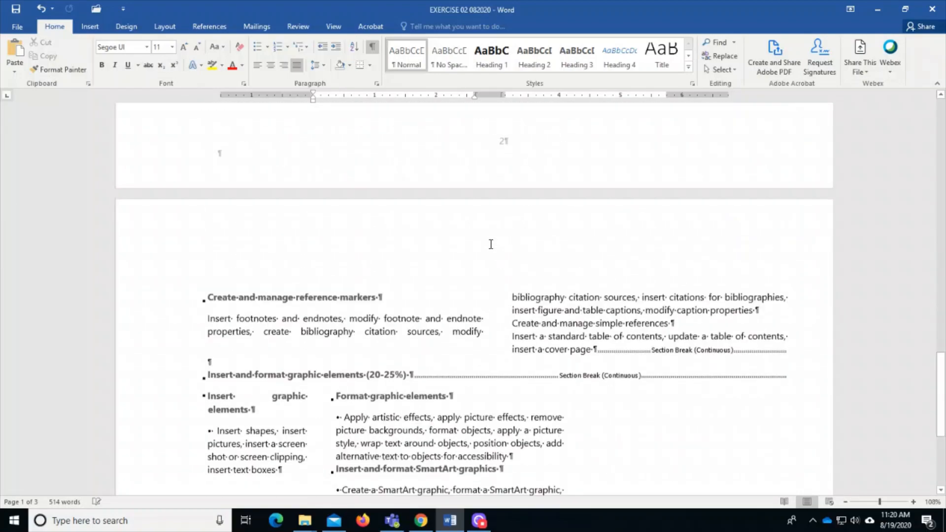